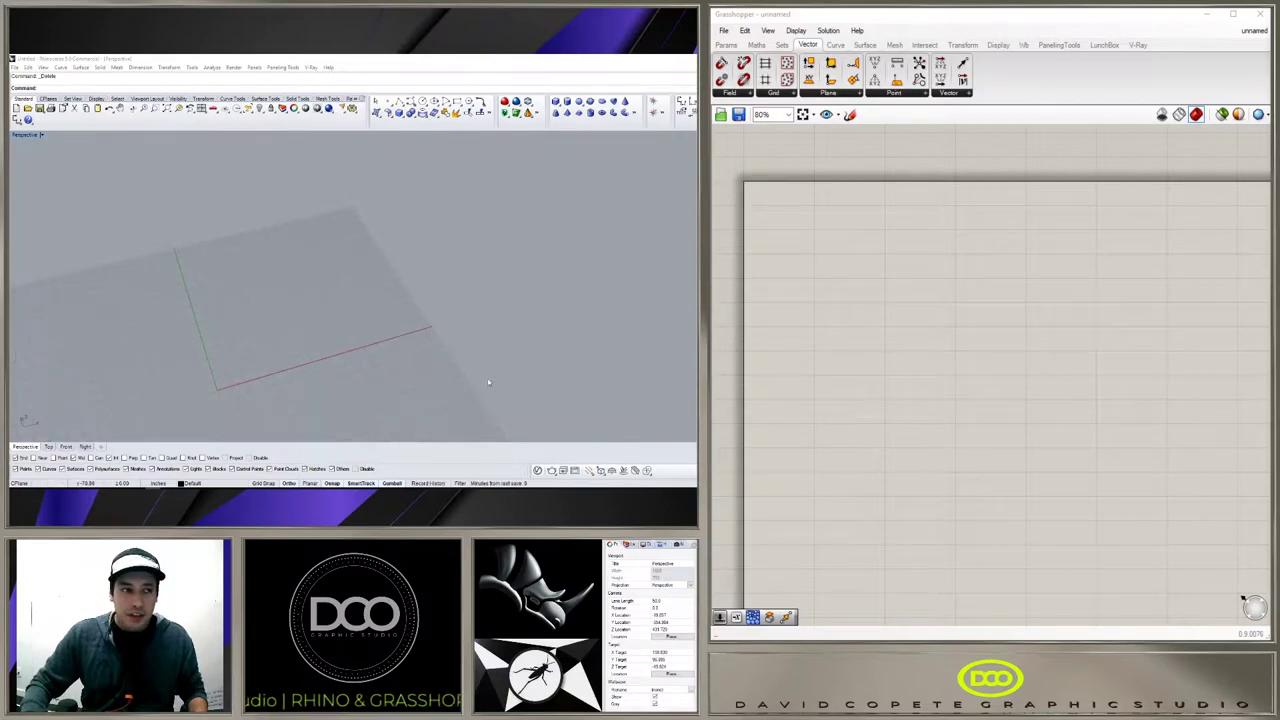
Step: Draw a rectangular plane surface on the ground in the Perspective view and select it
click(197, 300)
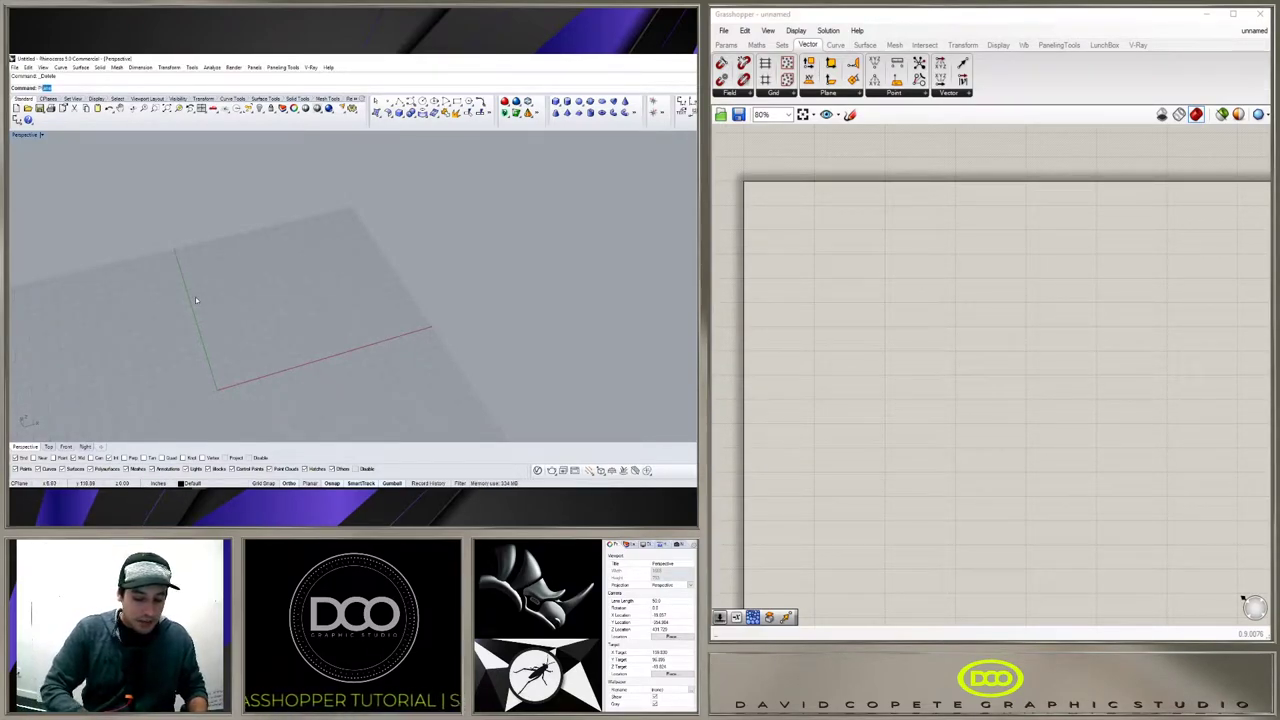
text(plane)
key(Return)
click(228, 344)
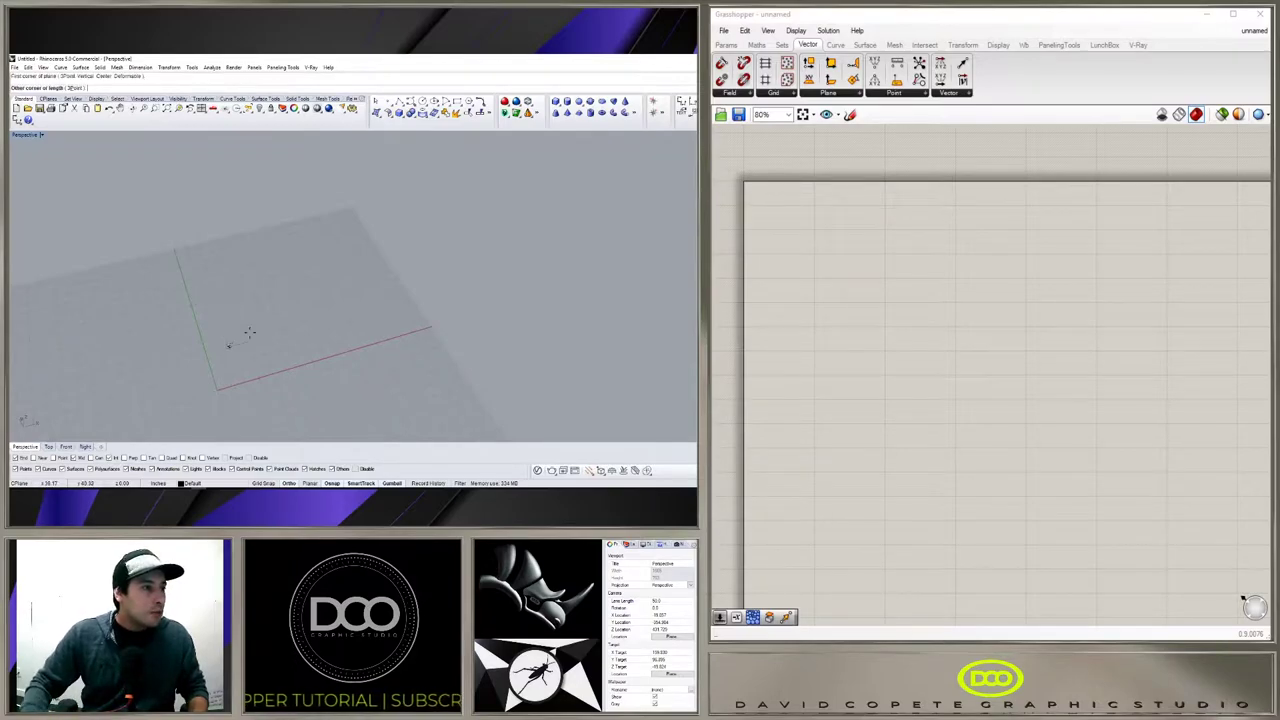
click(470, 183)
right_drag(372, 299, 428, 306)
scroll(391, 289, up, 4)
click(392, 290)
click(425, 306)
click(428, 306)
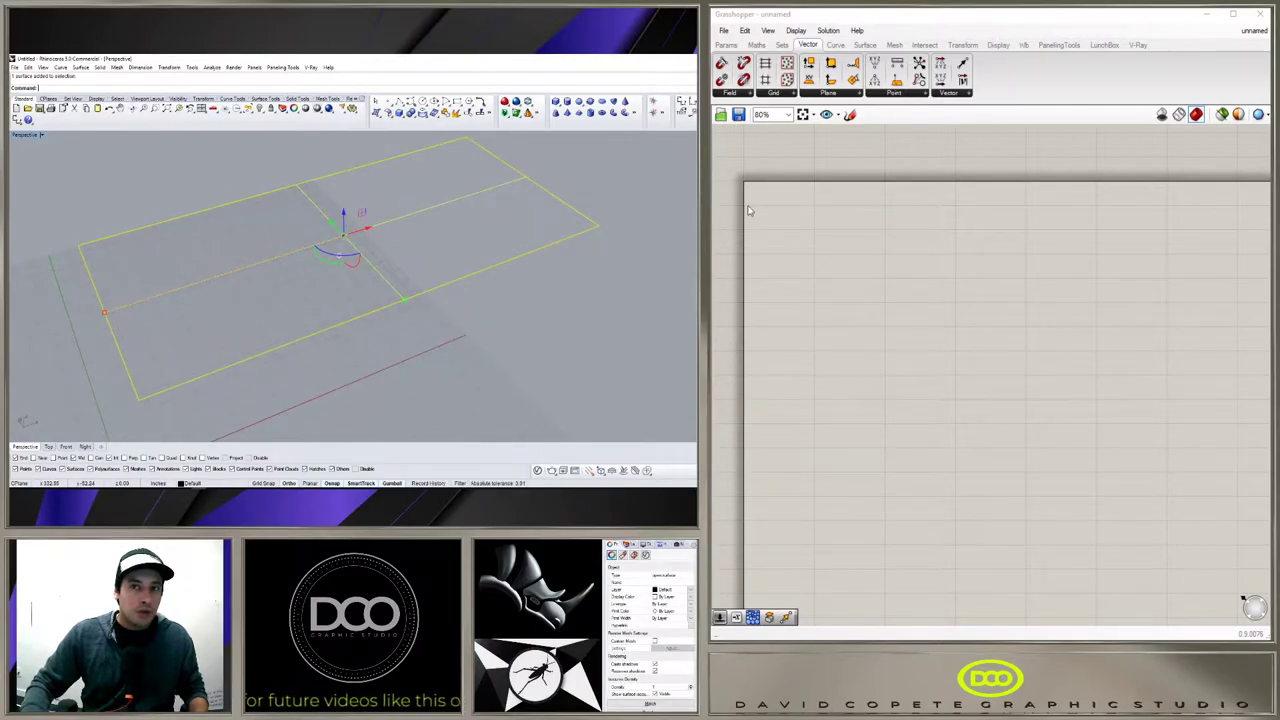
Step: Place a Surface parameter on the Grasshopper canvas and assign the selected plane to it as its single surface
click(811, 280)
double_click(818, 264)
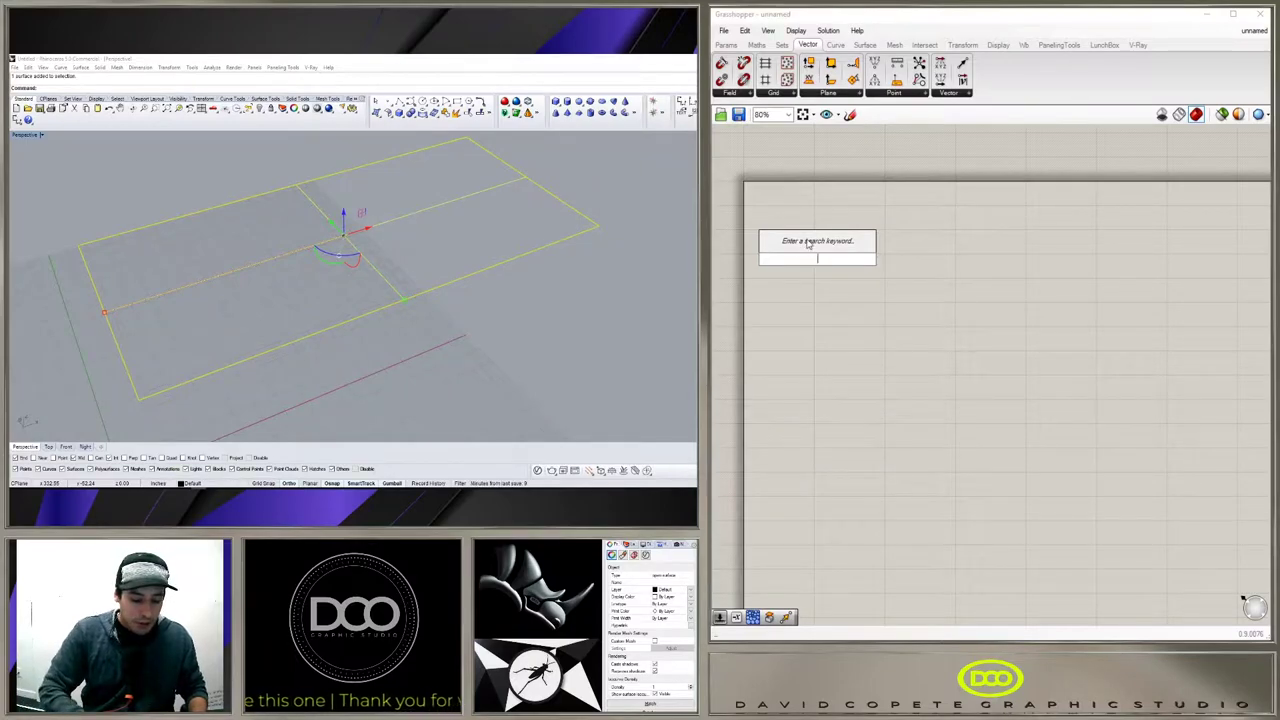
text(surf)
click(801, 250)
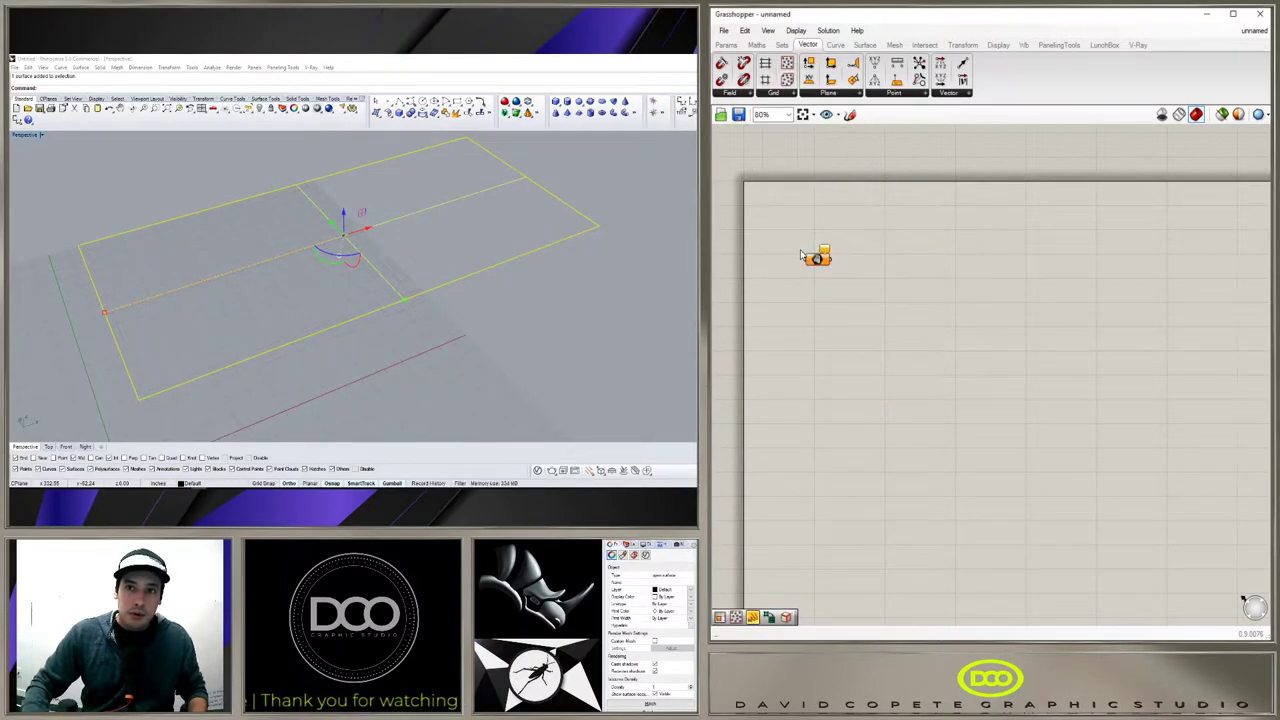
right_click(818, 258)
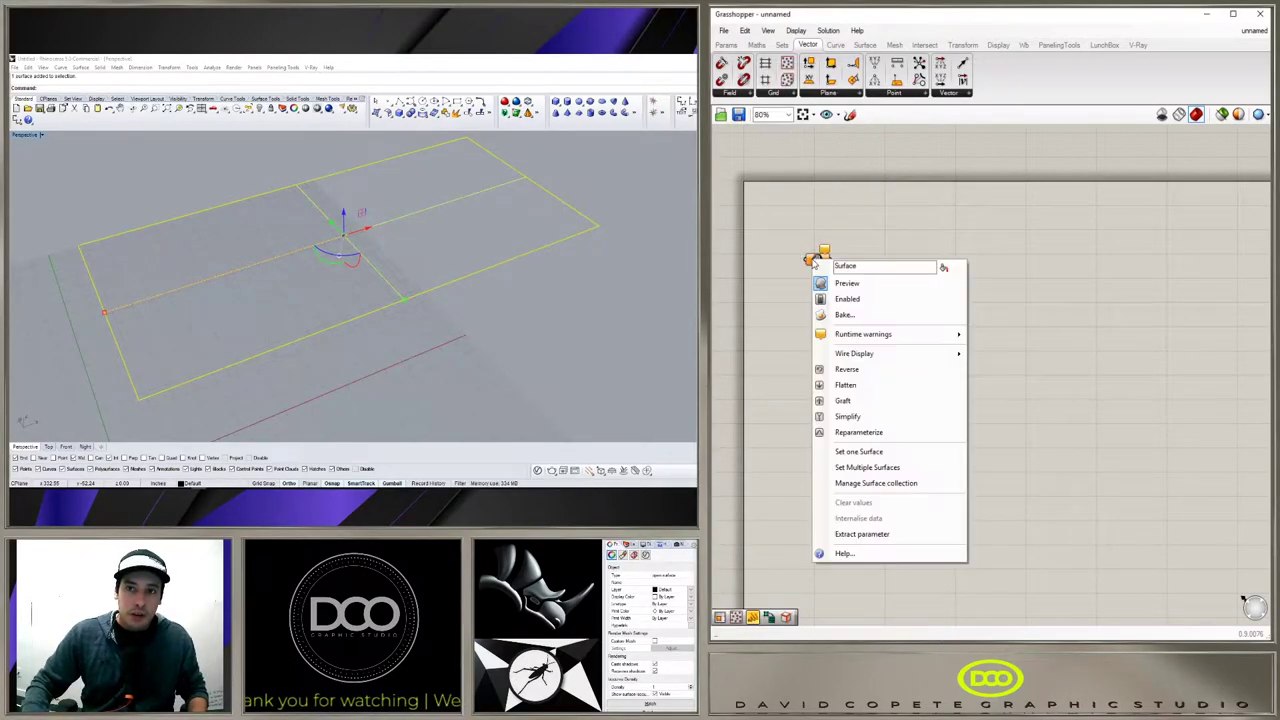
click(858, 452)
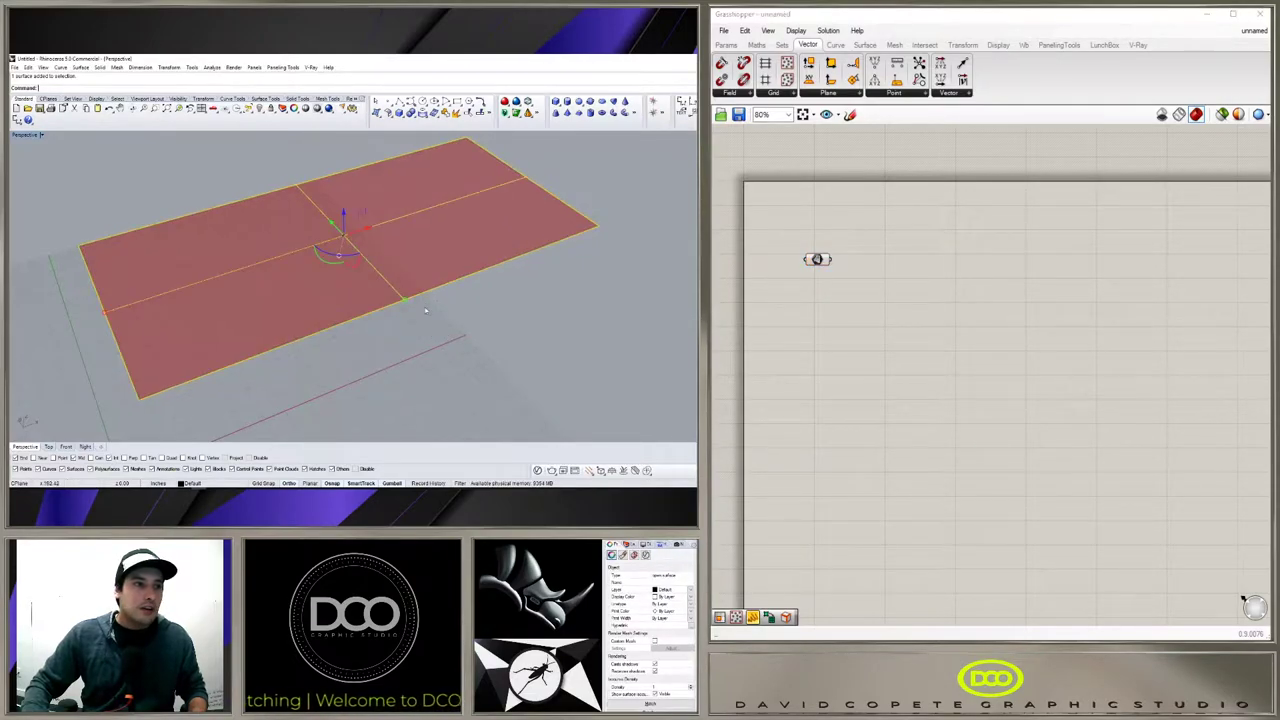
Step: Hide the original plane in Rhino and move the Surface parameter nearer the canvas corner
right_drag(425, 311, 436, 300)
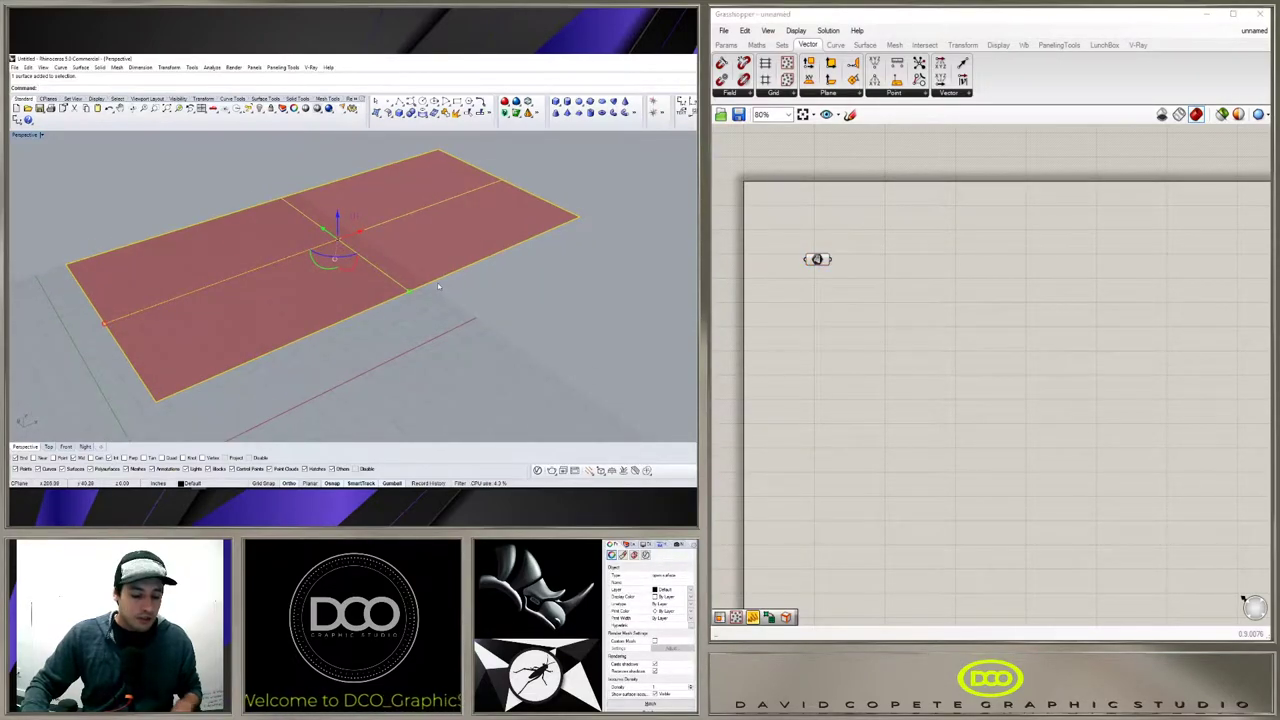
key(ctrl+h)
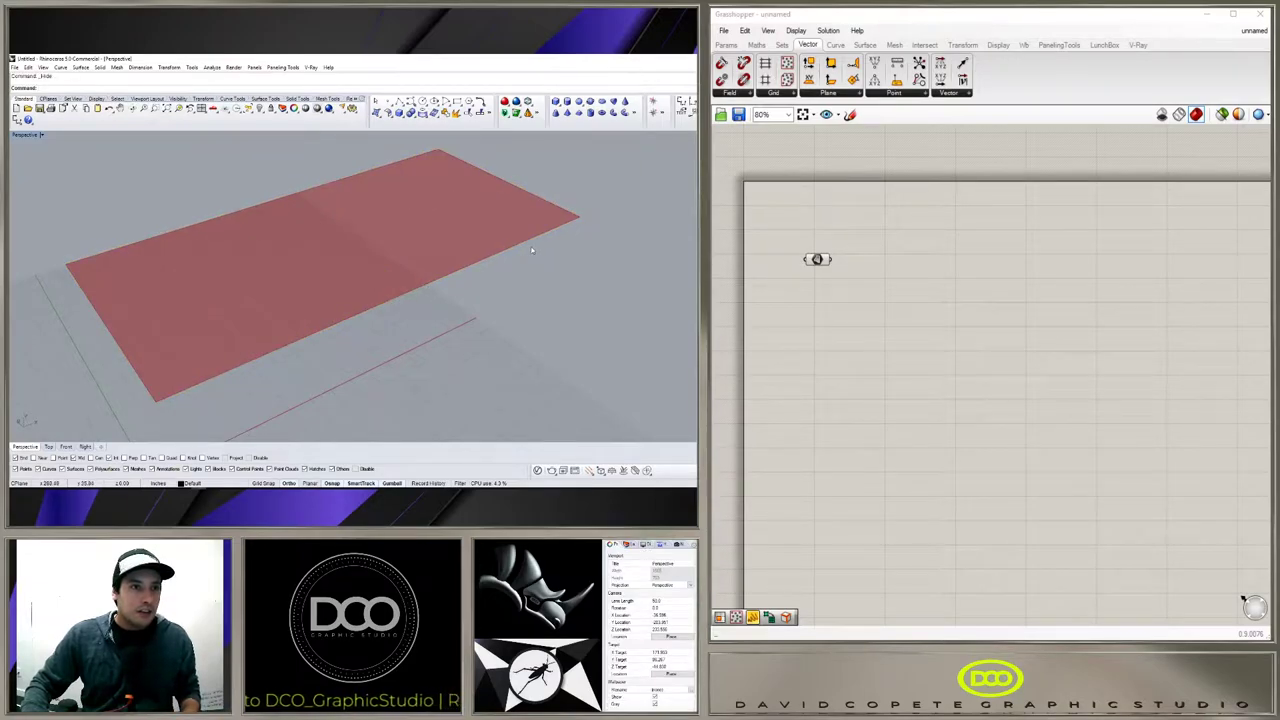
shift+right_drag(519, 254, 487, 328)
scroll(364, 225, down, 4)
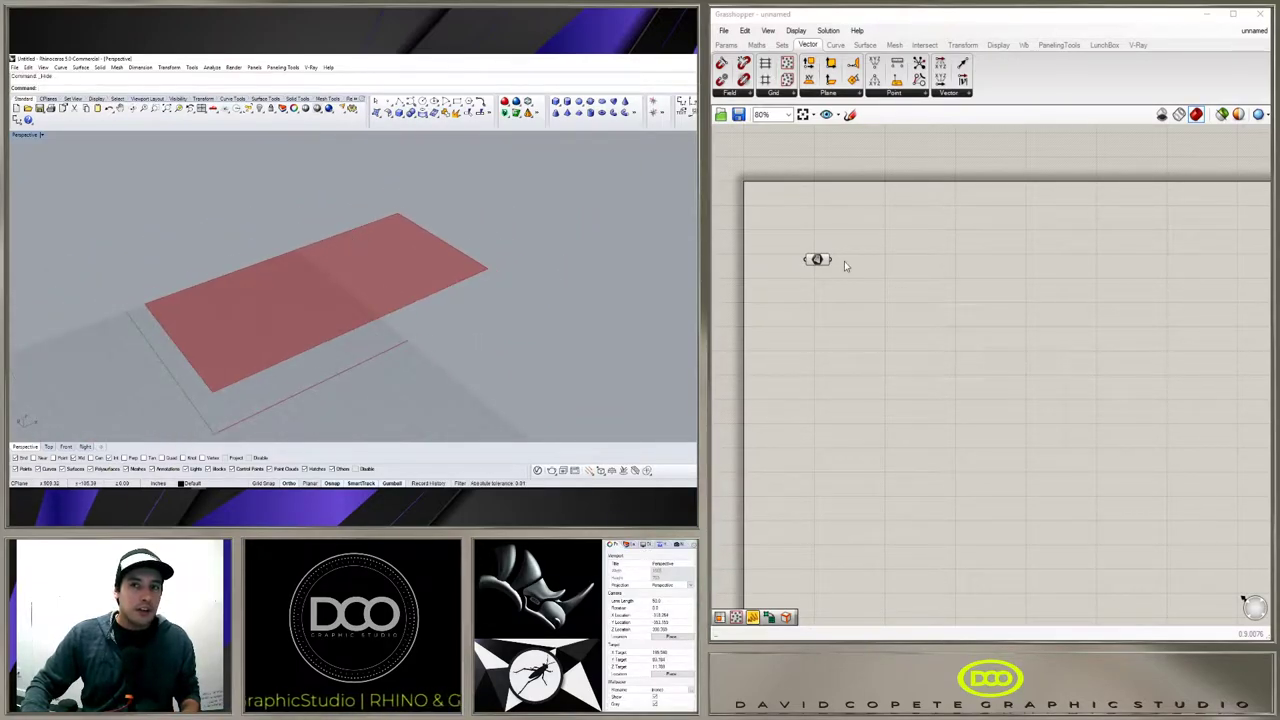
drag(824, 260, 804, 225)
click(766, 240)
right_drag(386, 287, 467, 303)
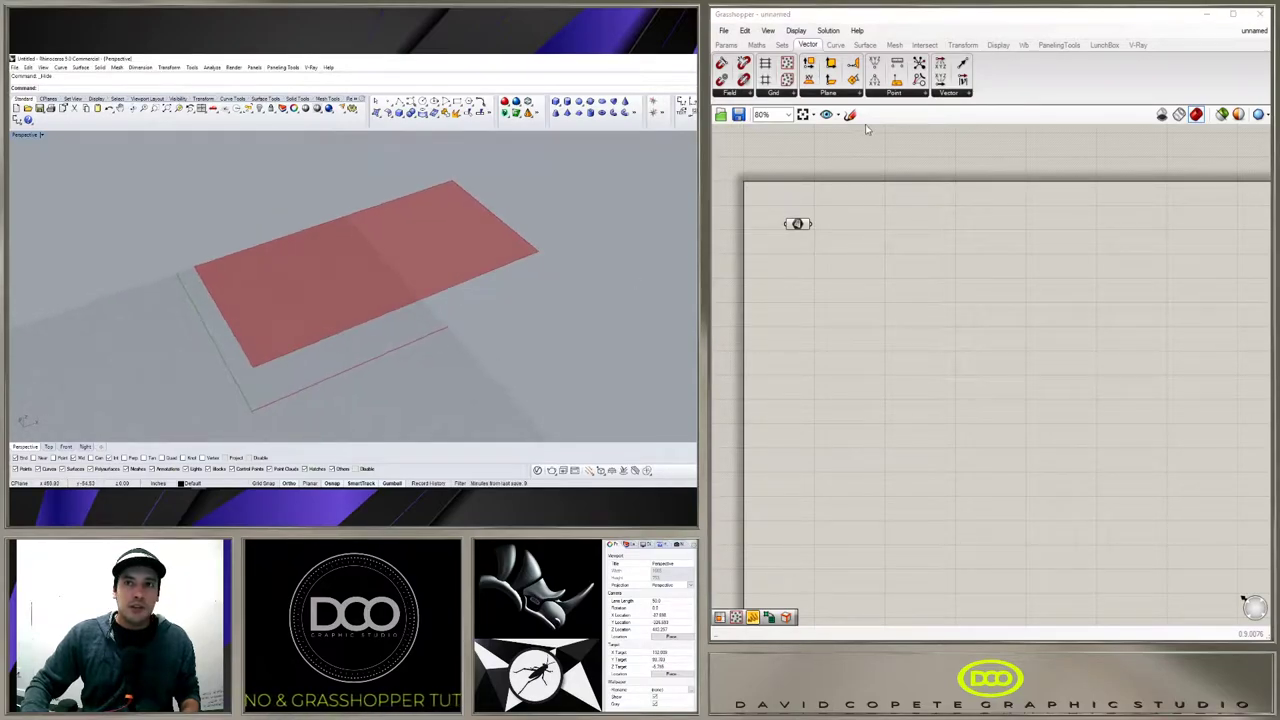
Step: Add a Populate 2D component and feed the Surface parameter into its Region input
click(786, 96)
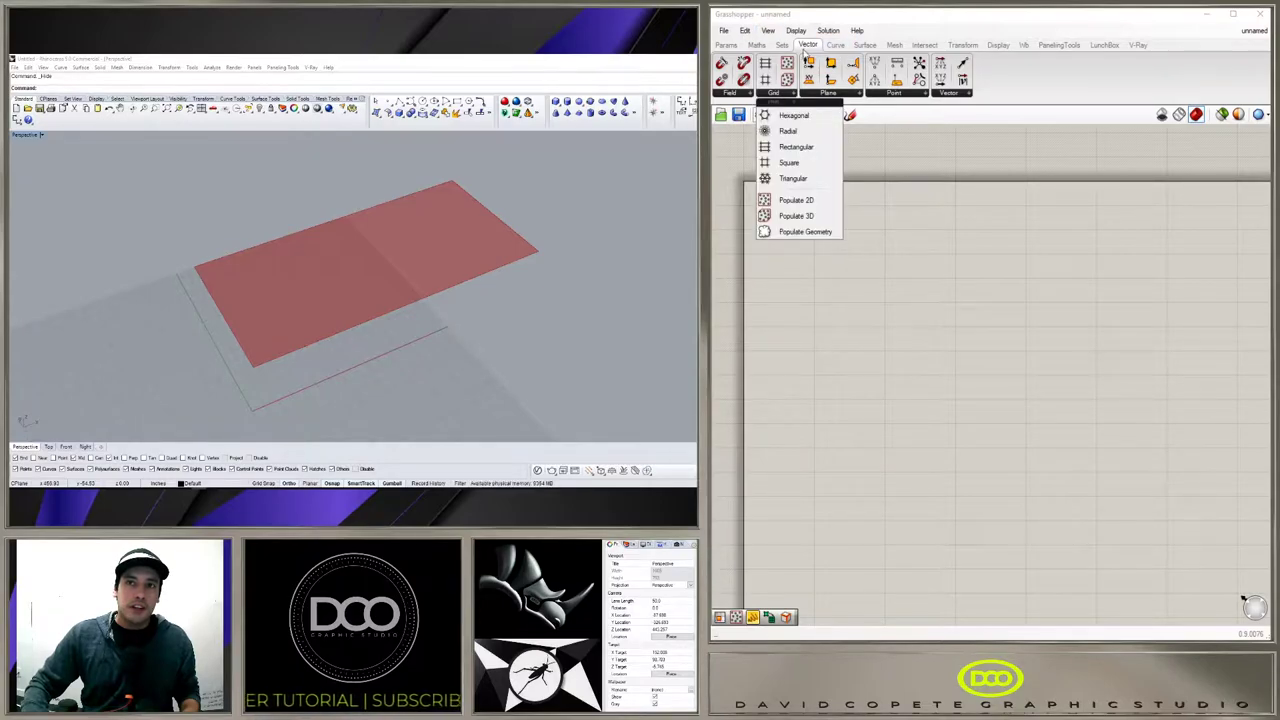
drag(800, 199, 869, 245)
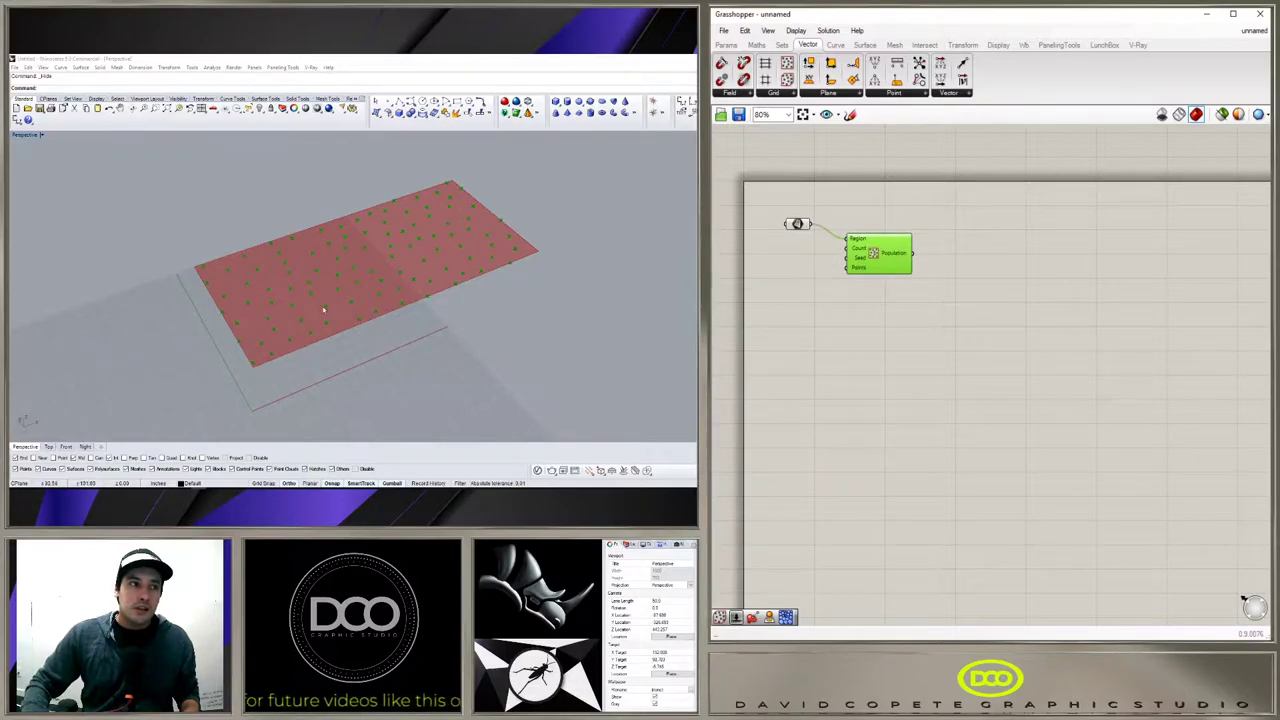
mouse_move(863, 253)
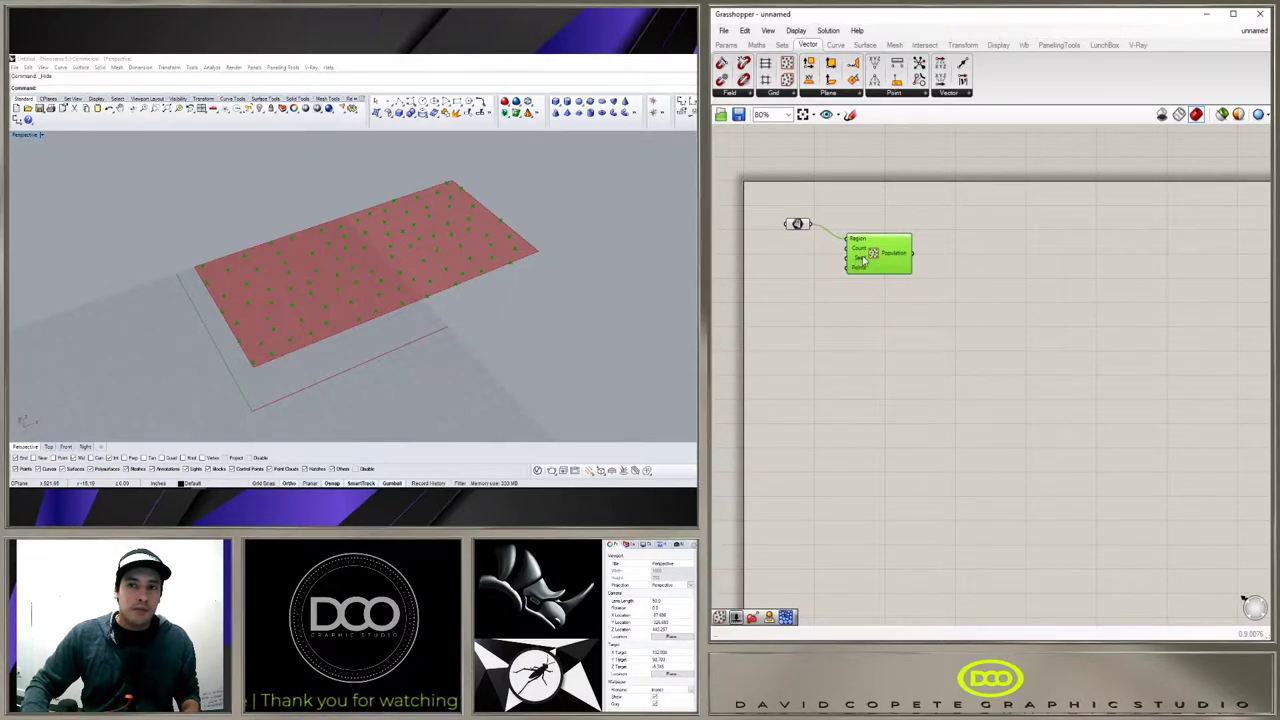
drag(862, 260, 841, 245)
click(872, 257)
scroll(796, 250, up, 3)
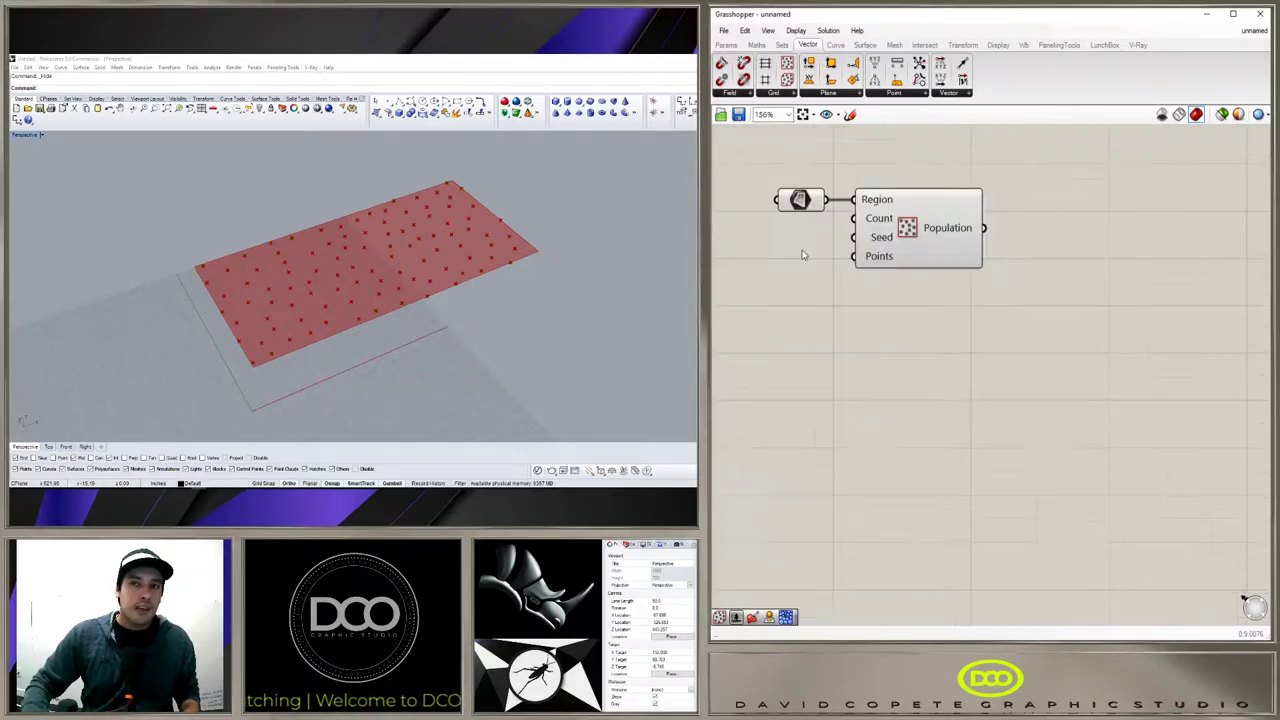
click(918, 217)
right_drag(959, 337, 945, 366)
click(955, 356)
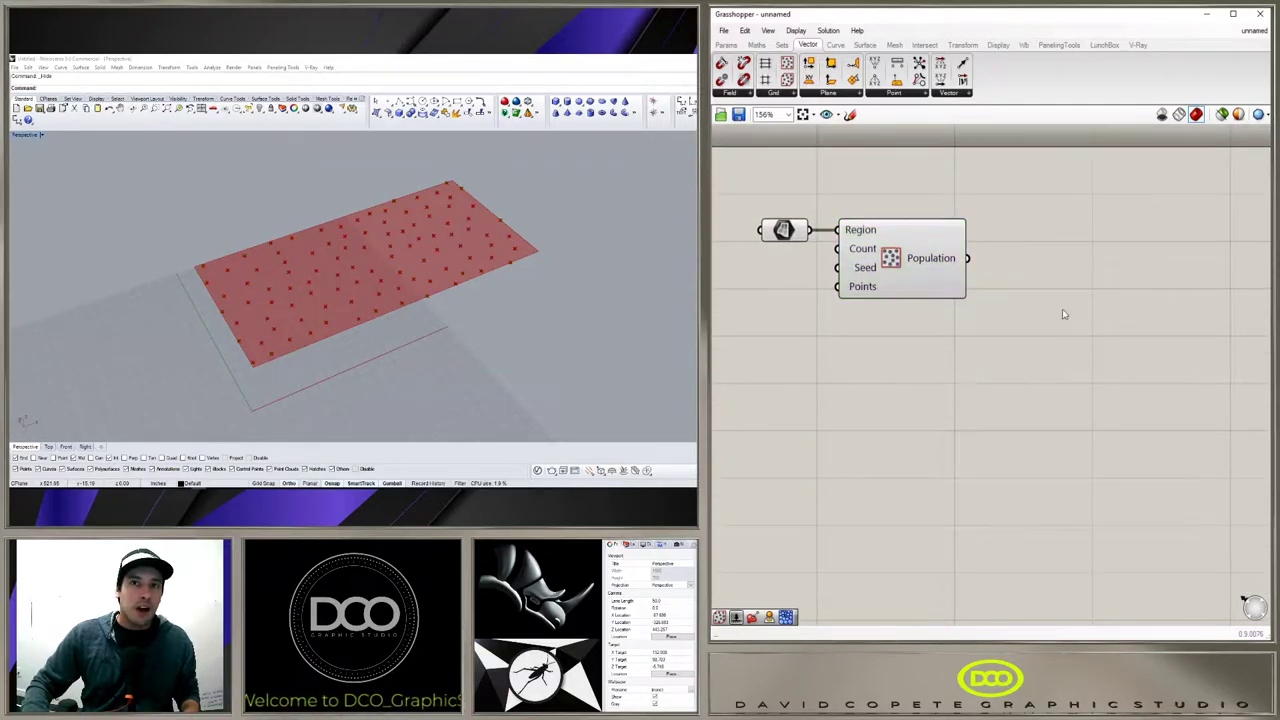
Step: Add a Voronoi 3D component and connect the Population output to its Points input
click(893, 45)
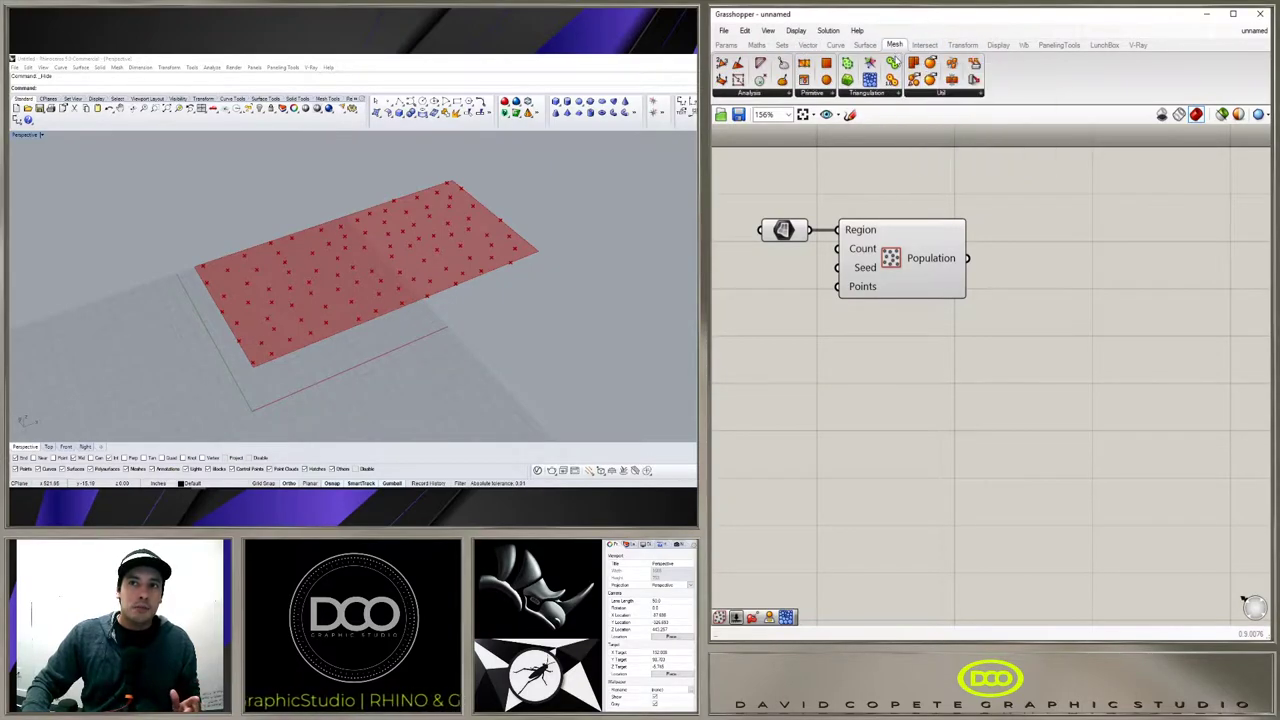
click(884, 95)
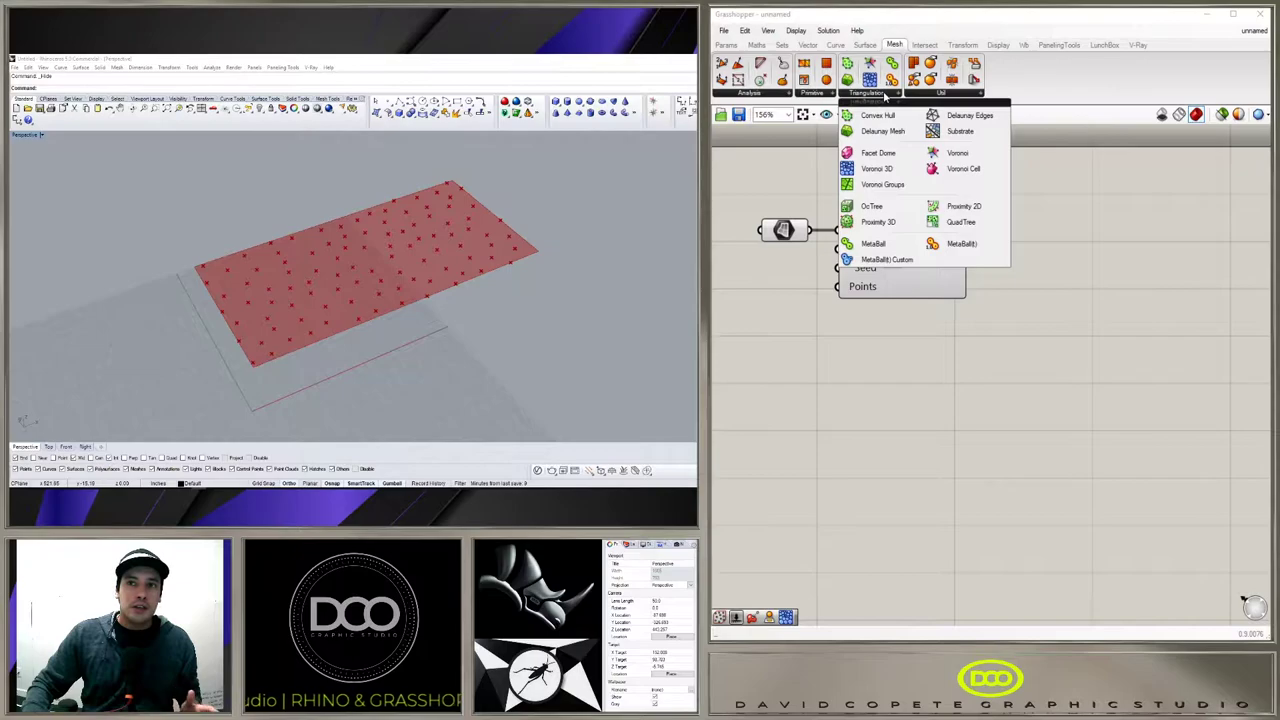
click(1133, 315)
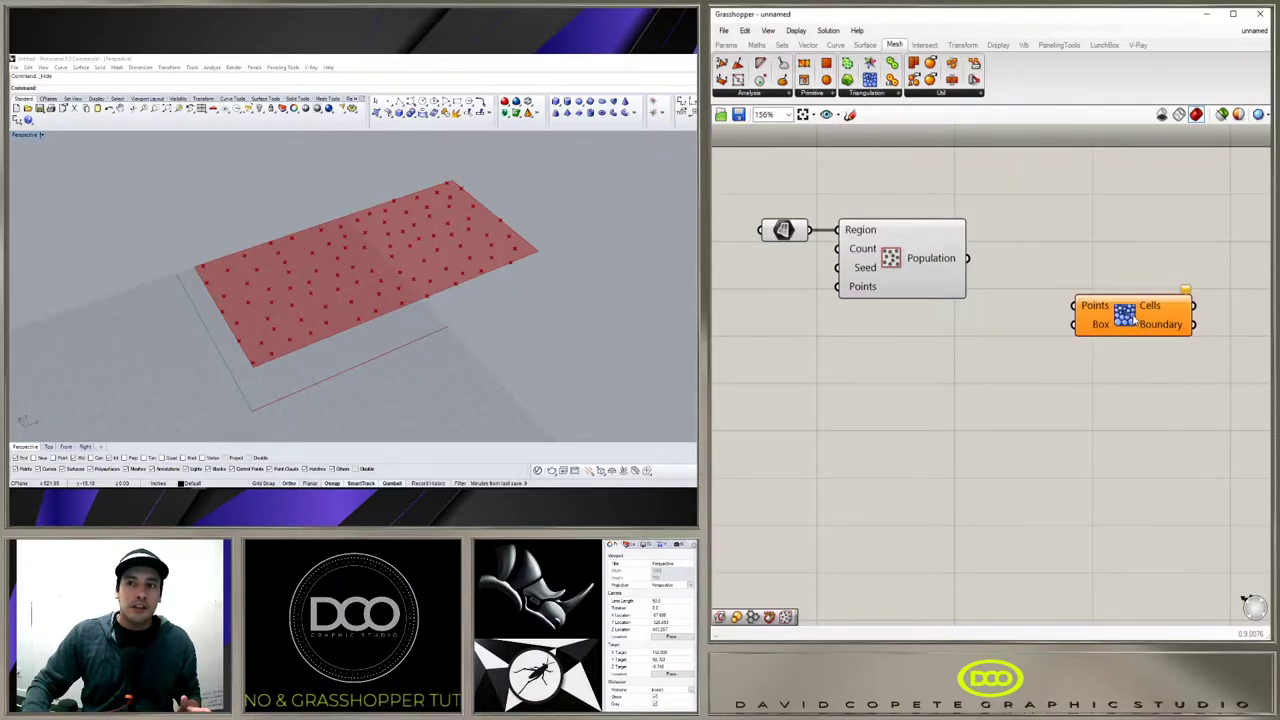
right_drag(1039, 321, 988, 287)
drag(915, 226, 1022, 272)
drag(1114, 290, 1086, 299)
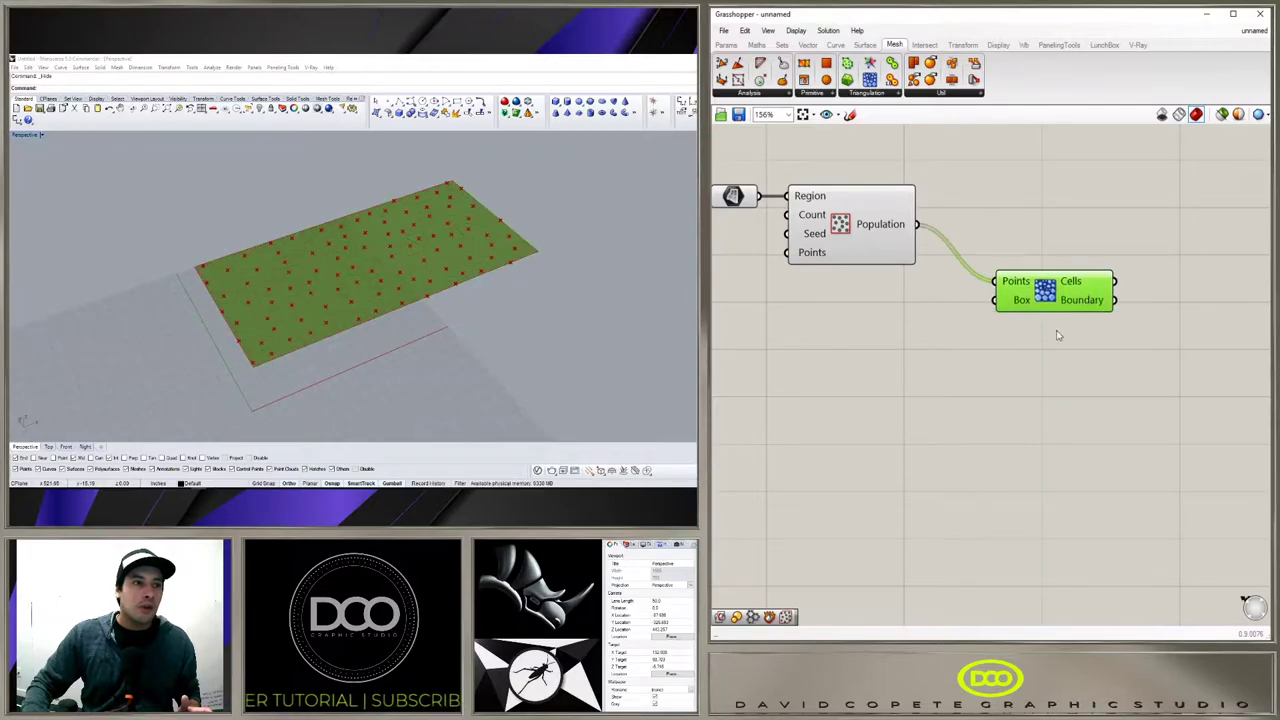
click(1057, 335)
scroll(277, 314, up, 2)
right_drag(277, 314, 314, 302)
right_drag(776, 236, 834, 260)
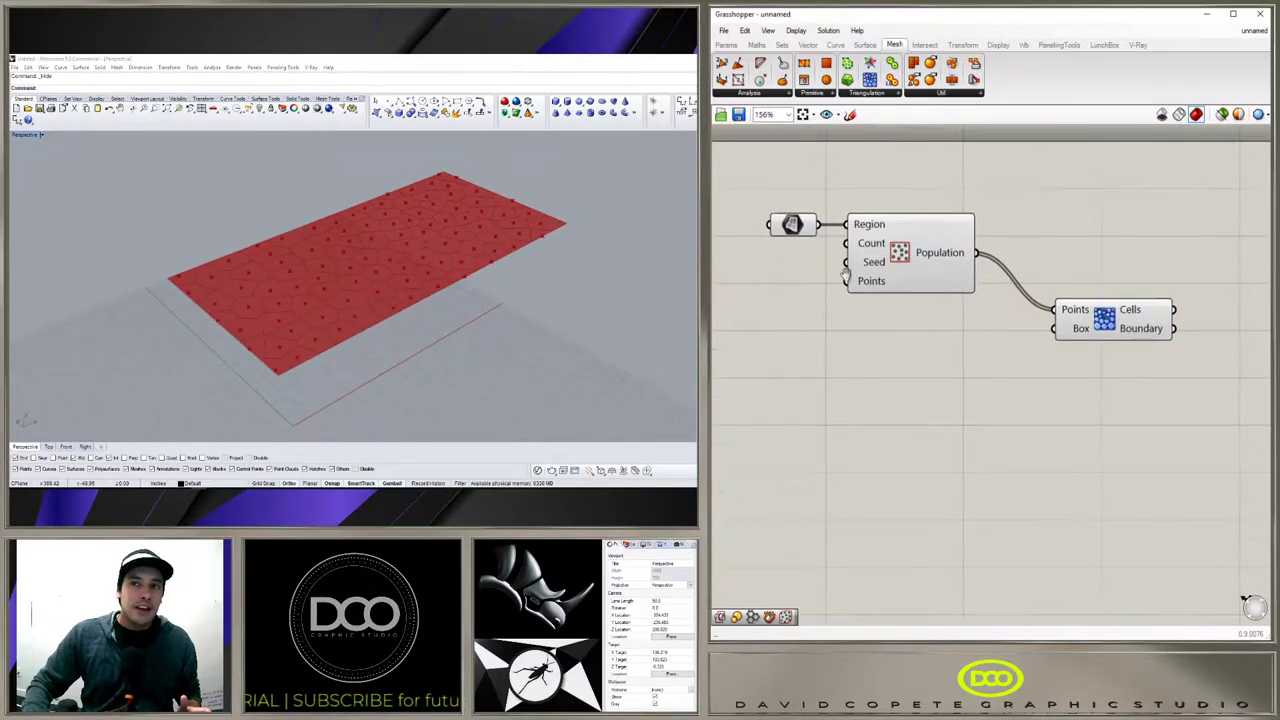
Step: Turn off the preview of the Surface parameter and the Populate component together
drag(936, 346, 810, 204)
middle_click(909, 221)
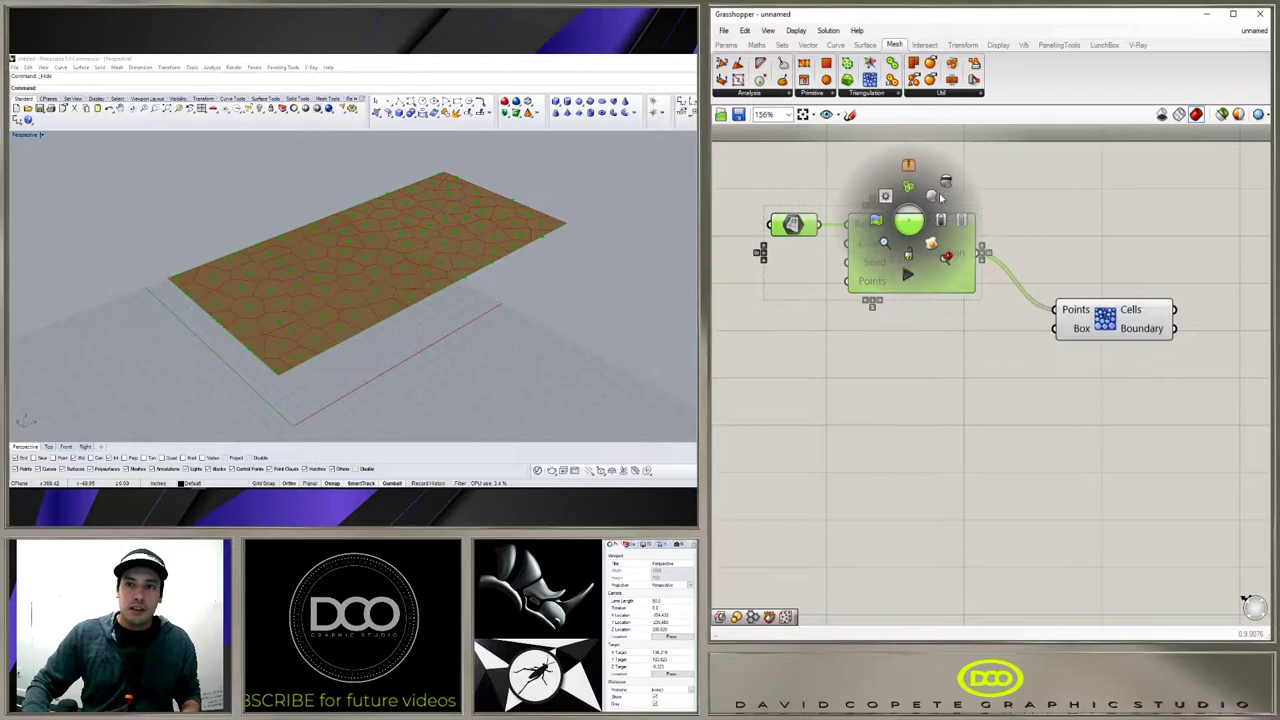
click(947, 183)
scroll(313, 252, up, 4)
right_drag(313, 252, 311, 300)
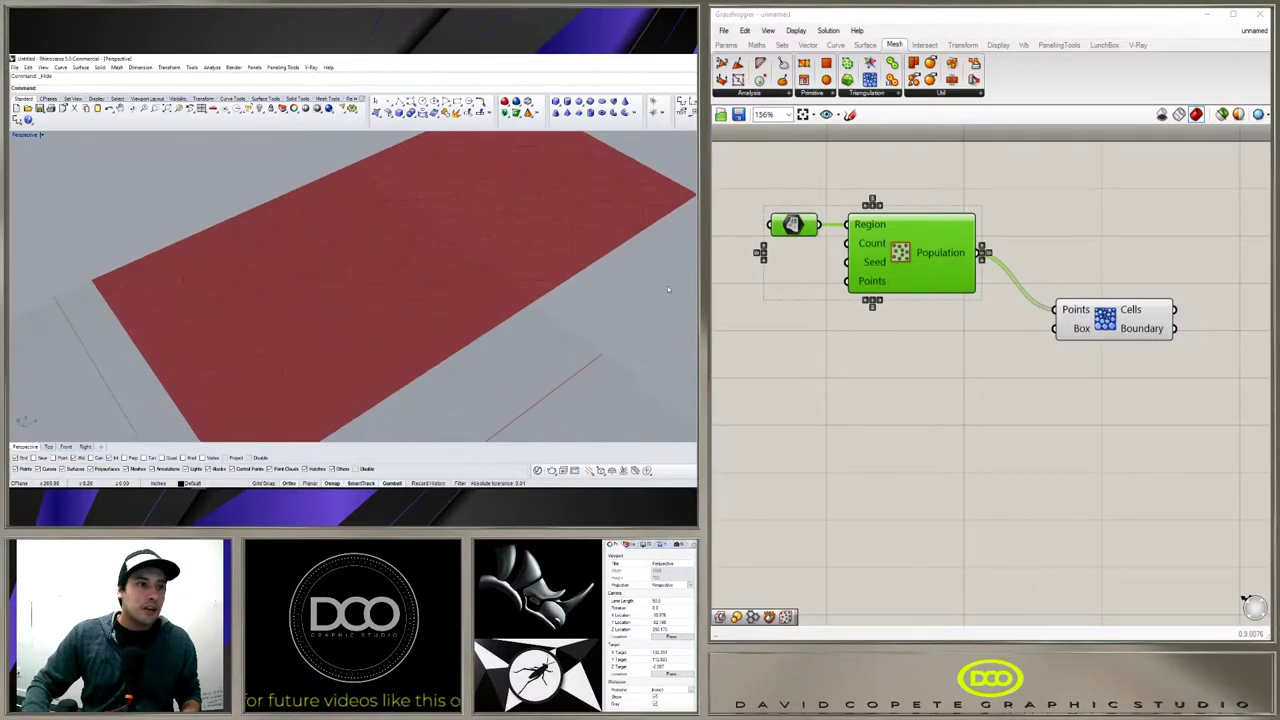
scroll(410, 265, down, 4)
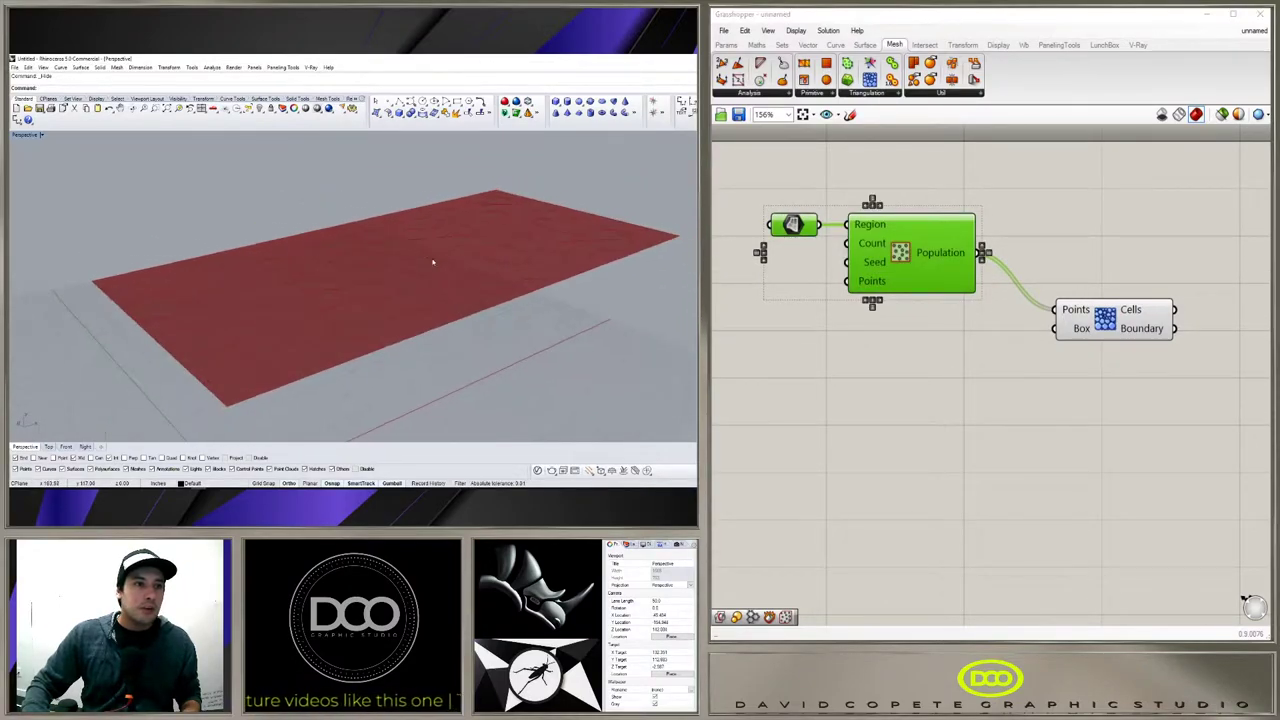
Step: Move the Voronoi 3D component closer to the Populate component and check the cell pattern on the plane
click(1097, 280)
drag(1100, 330, 1065, 286)
click(1052, 330)
scroll(511, 270, up, 2)
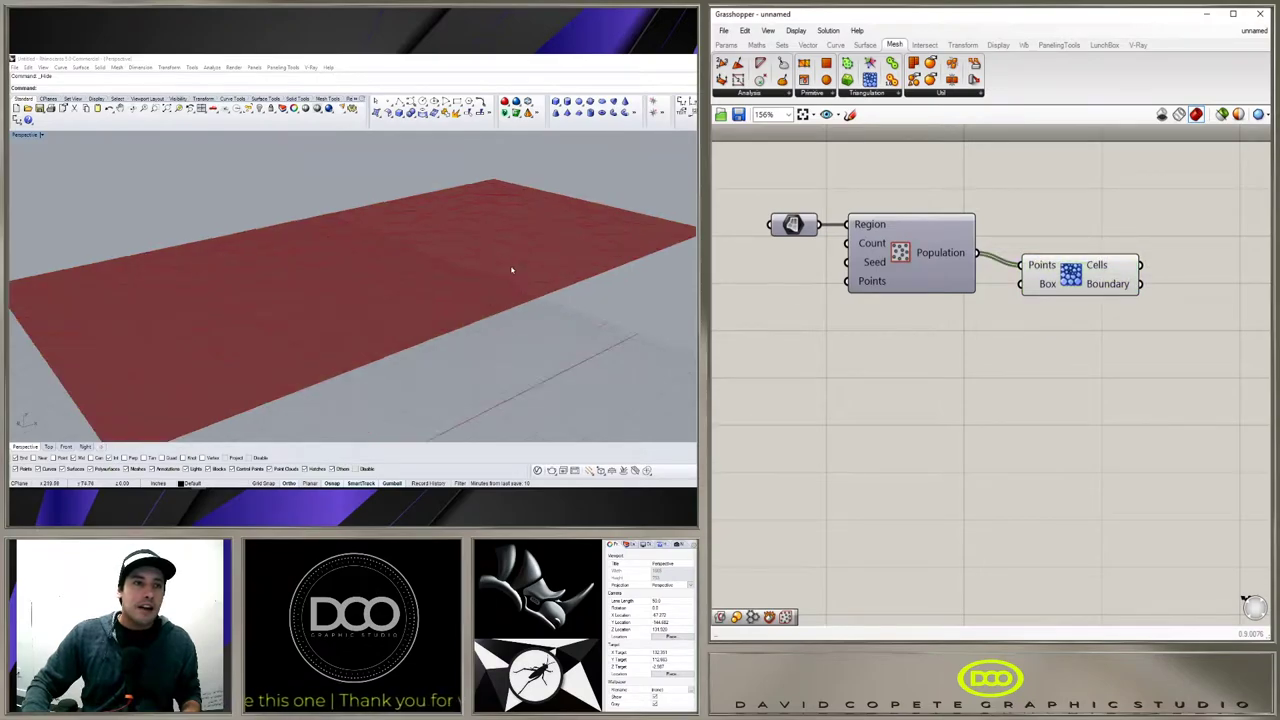
scroll(511, 270, up, 4)
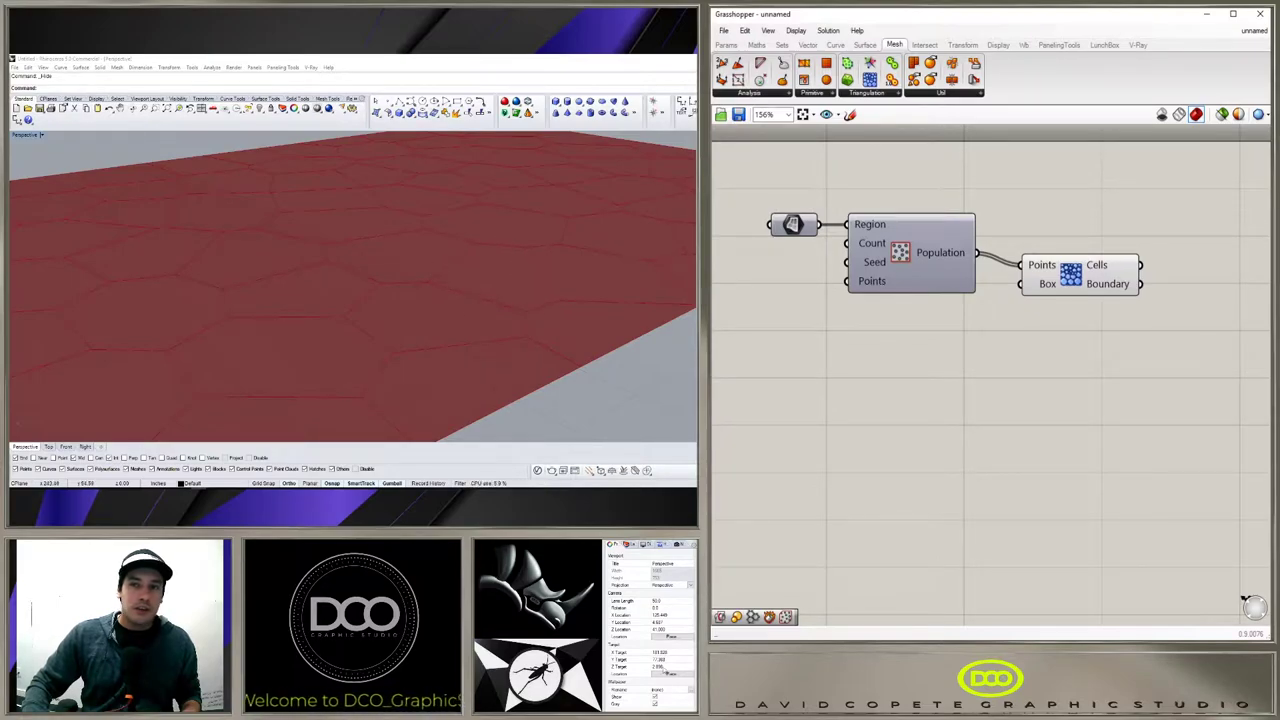
drag(1095, 279, 1091, 273)
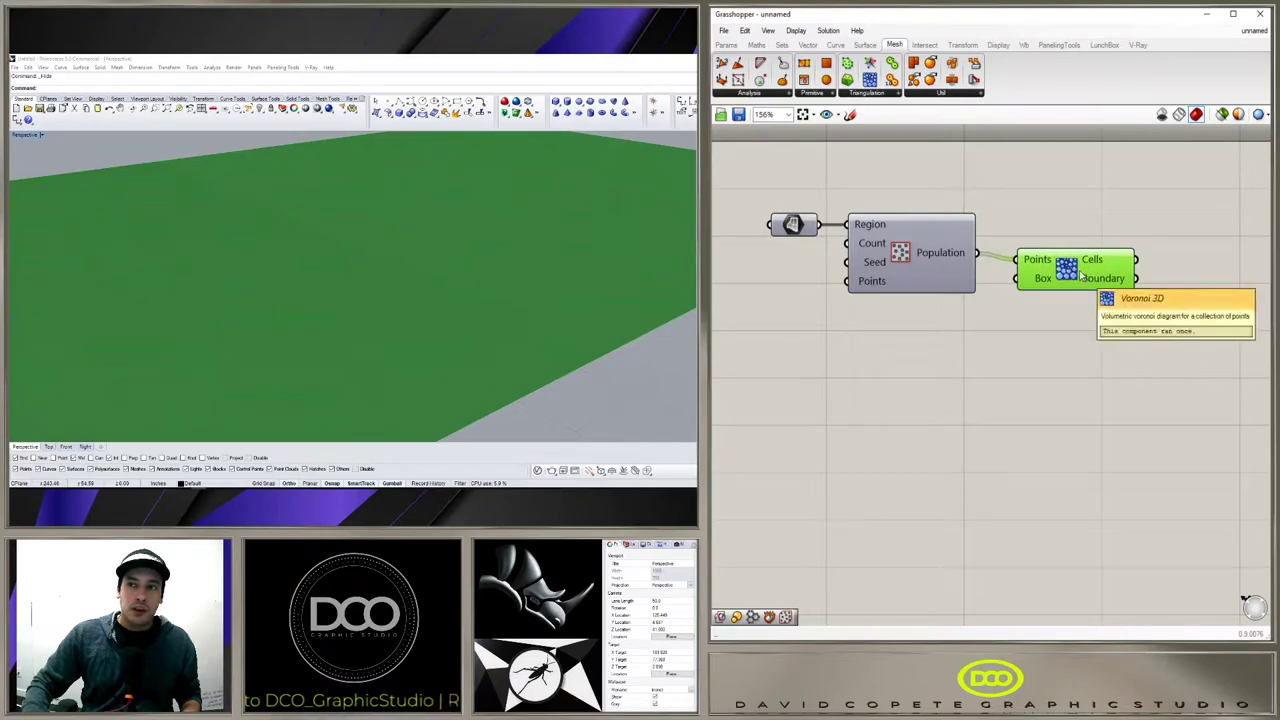
click(1049, 354)
right_drag(1131, 325, 1080, 324)
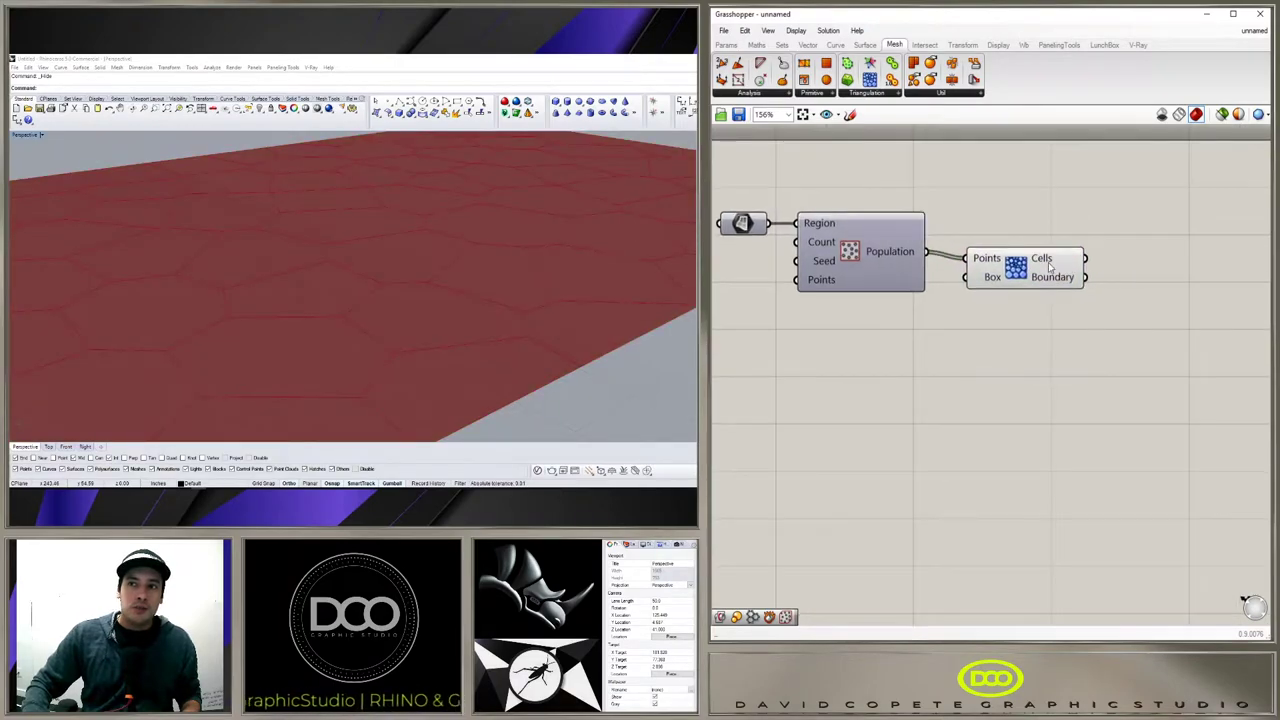
mouse_move(1049, 265)
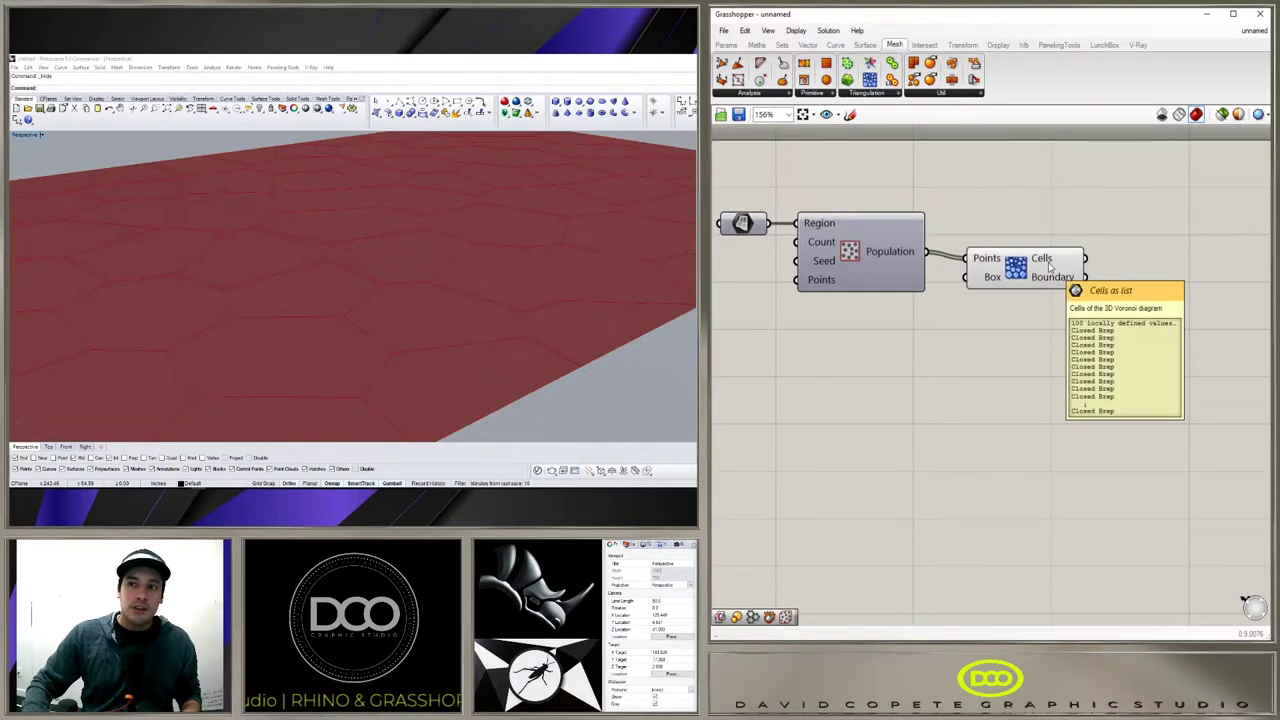
right_drag(1049, 265, 989, 305)
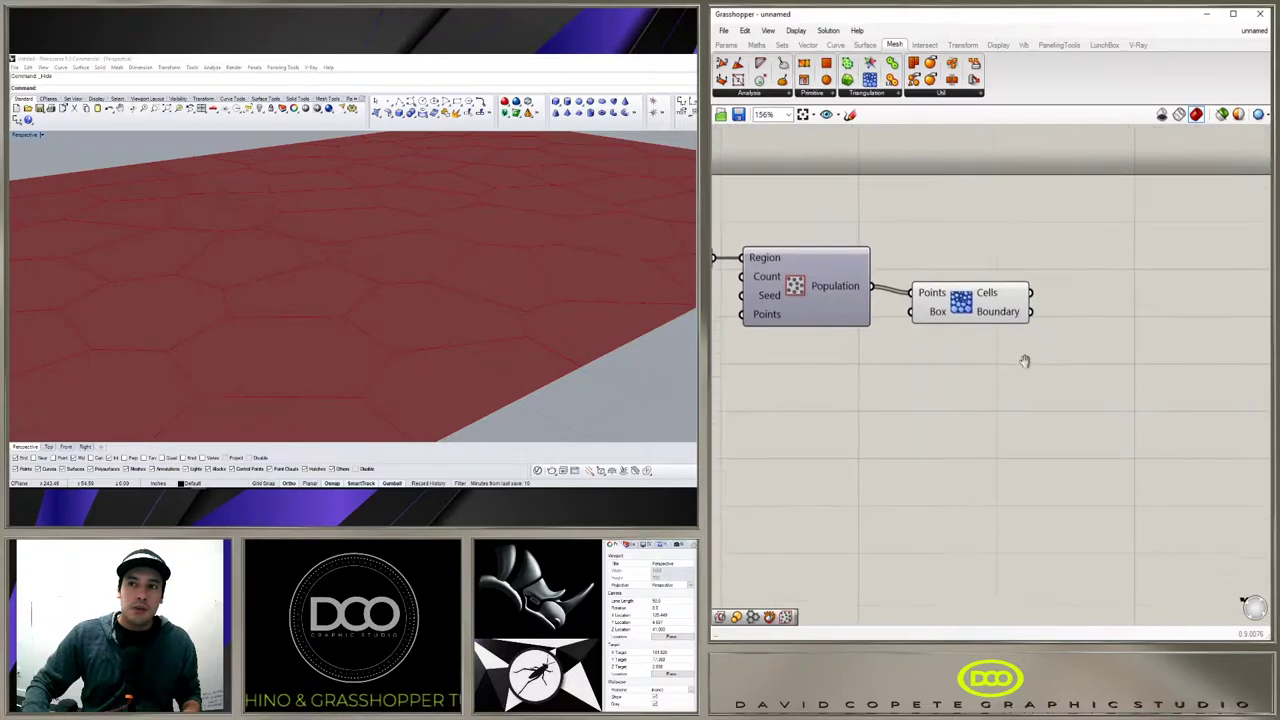
double_click(1103, 262)
text(EXPLODEB)
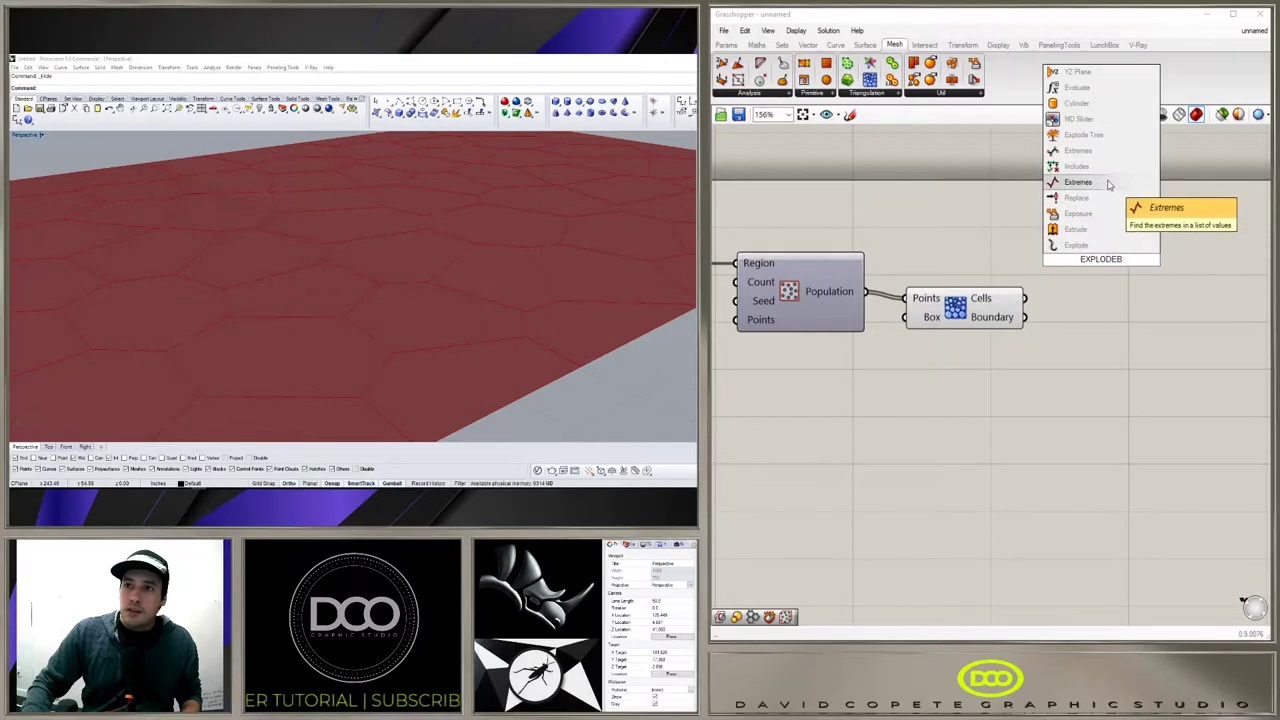
click(1112, 246)
Step: Add a Deconstruct Brep component, connect the Voronoi Cells output to its Brep input, and line it up beside Voronoi 3D
double_click(1108, 258)
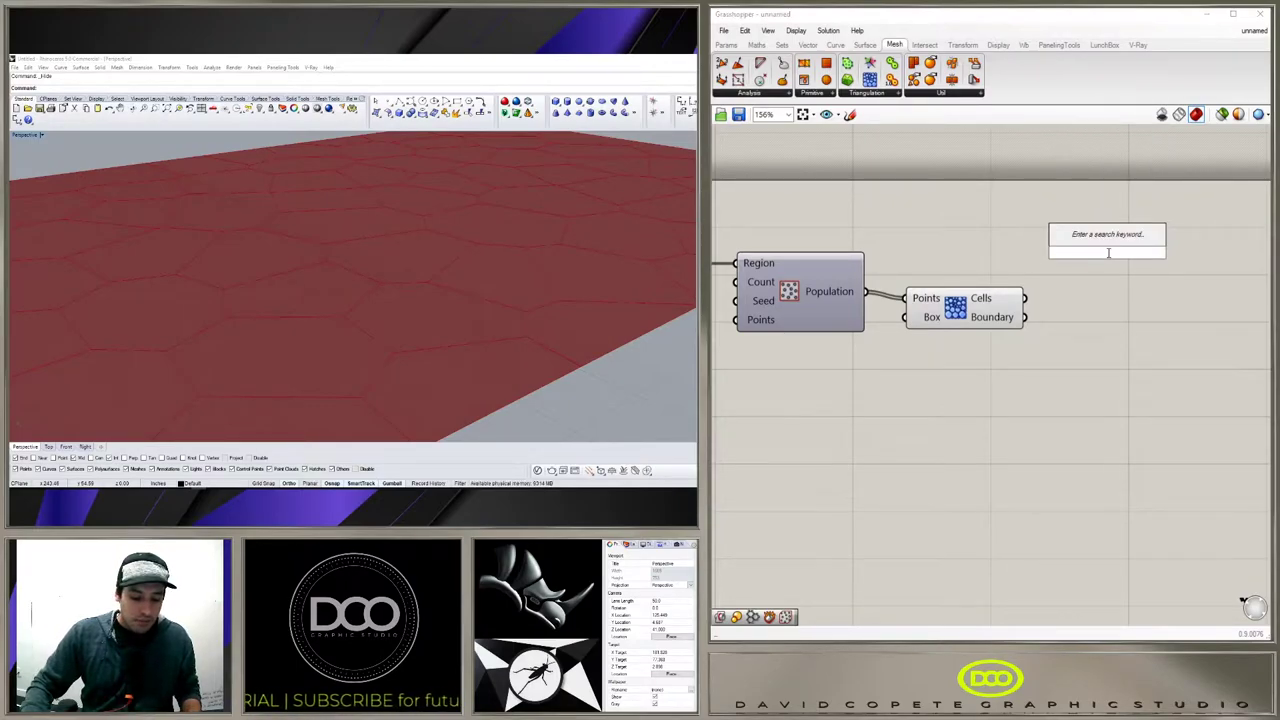
text(DEC)
click(1106, 159)
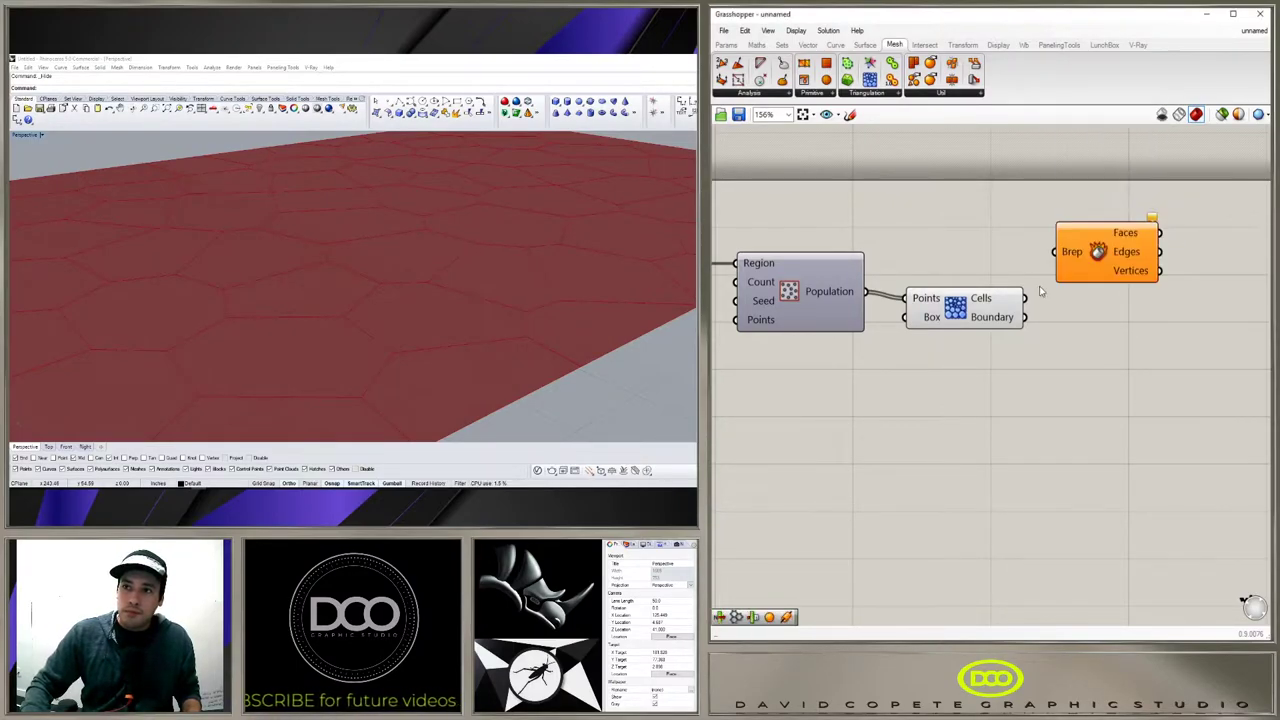
drag(1025, 299, 1053, 255)
drag(1103, 264, 1112, 301)
click(1120, 372)
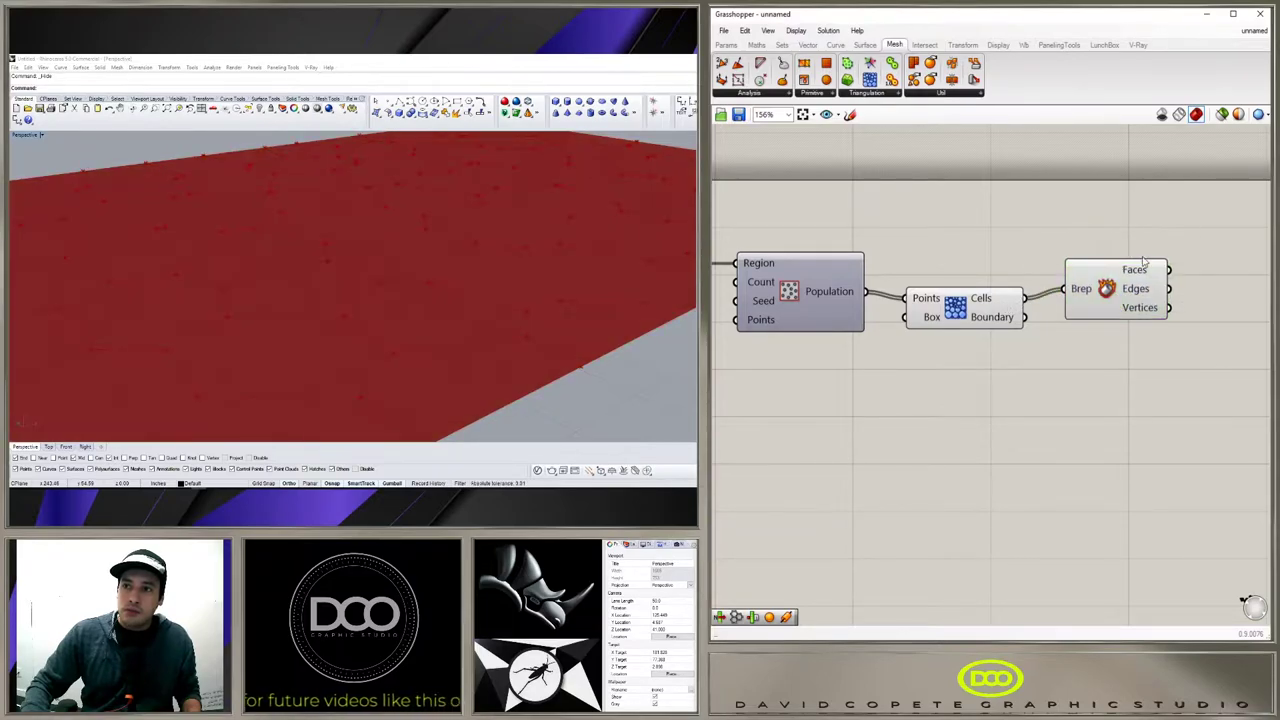
mouse_move(1142, 277)
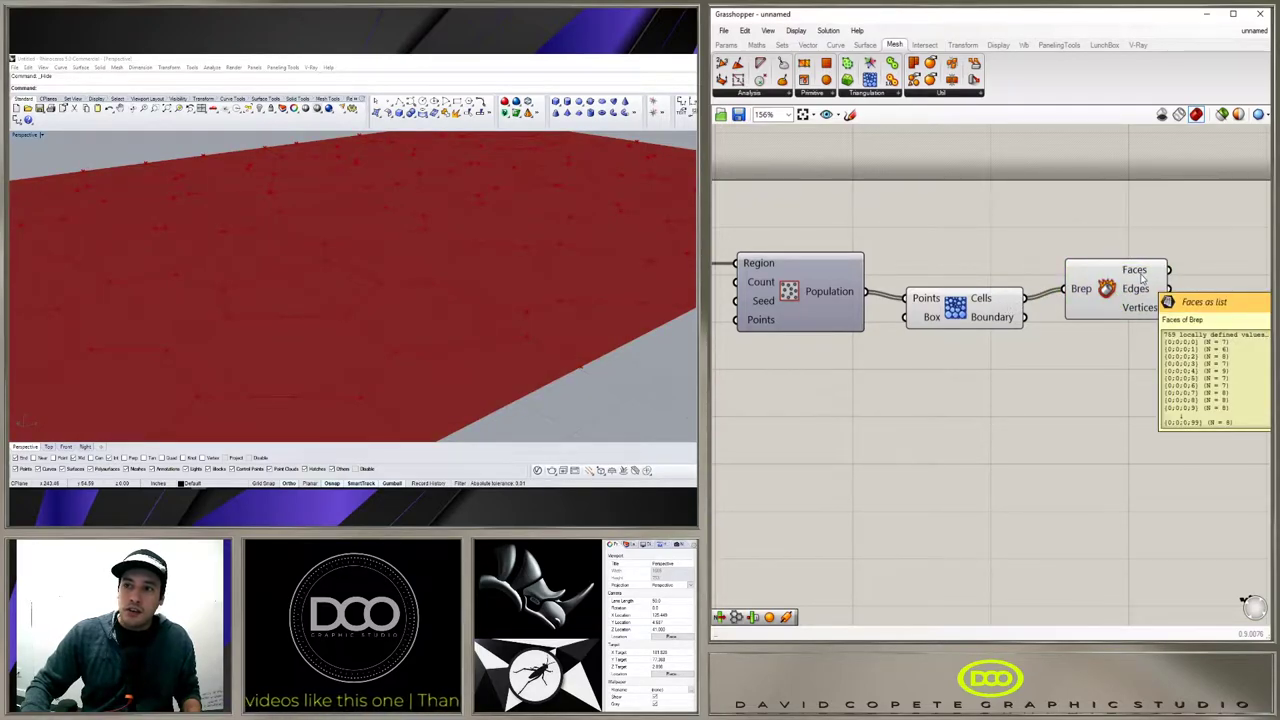
Step: Delete the Voronoi 3D and Deconstruct Brep components, leaving the Surface parameter and the Populate component in the definition
right_drag(40, 262, 246, 271)
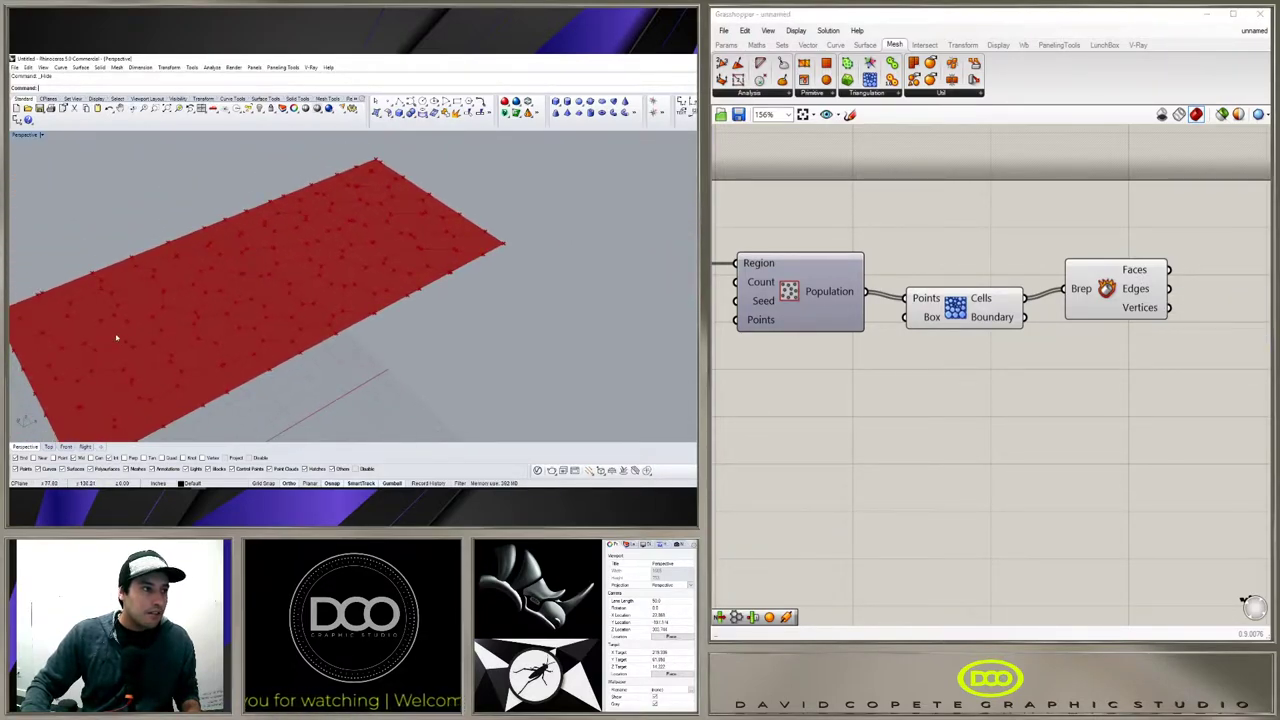
right_drag(117, 337, 337, 234)
click(889, 418)
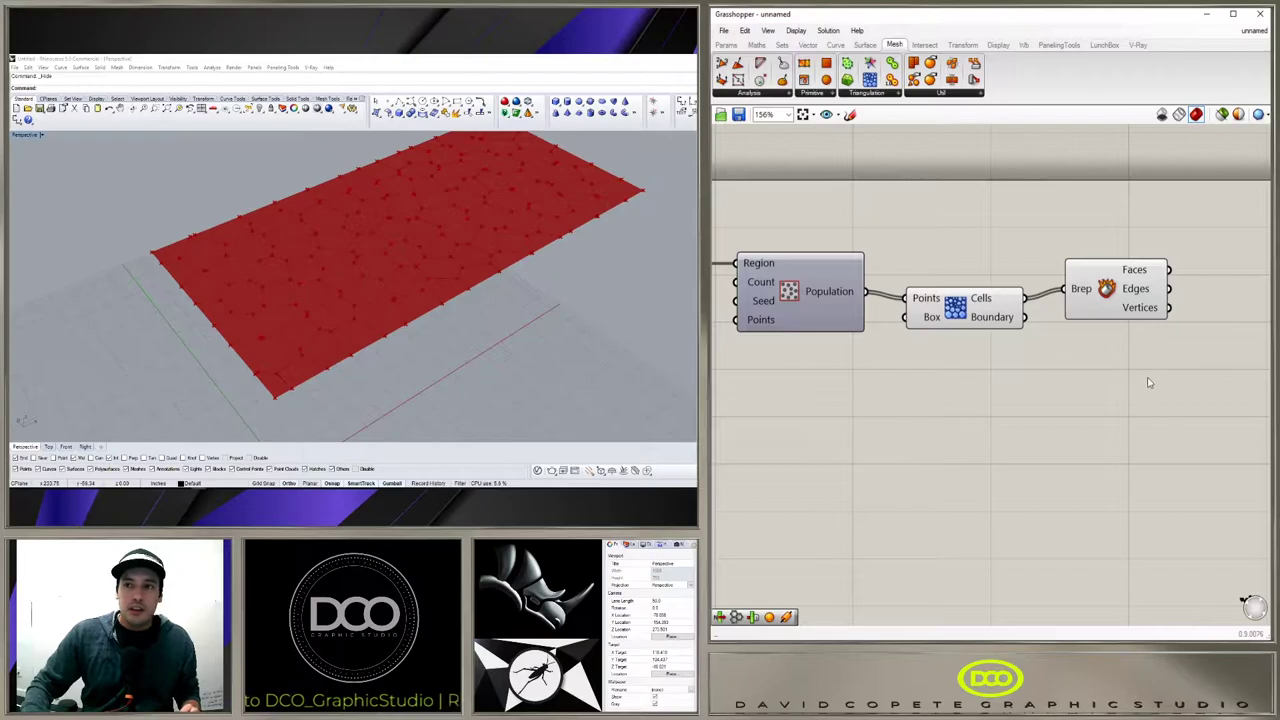
drag(1149, 382, 952, 256)
key(Delete)
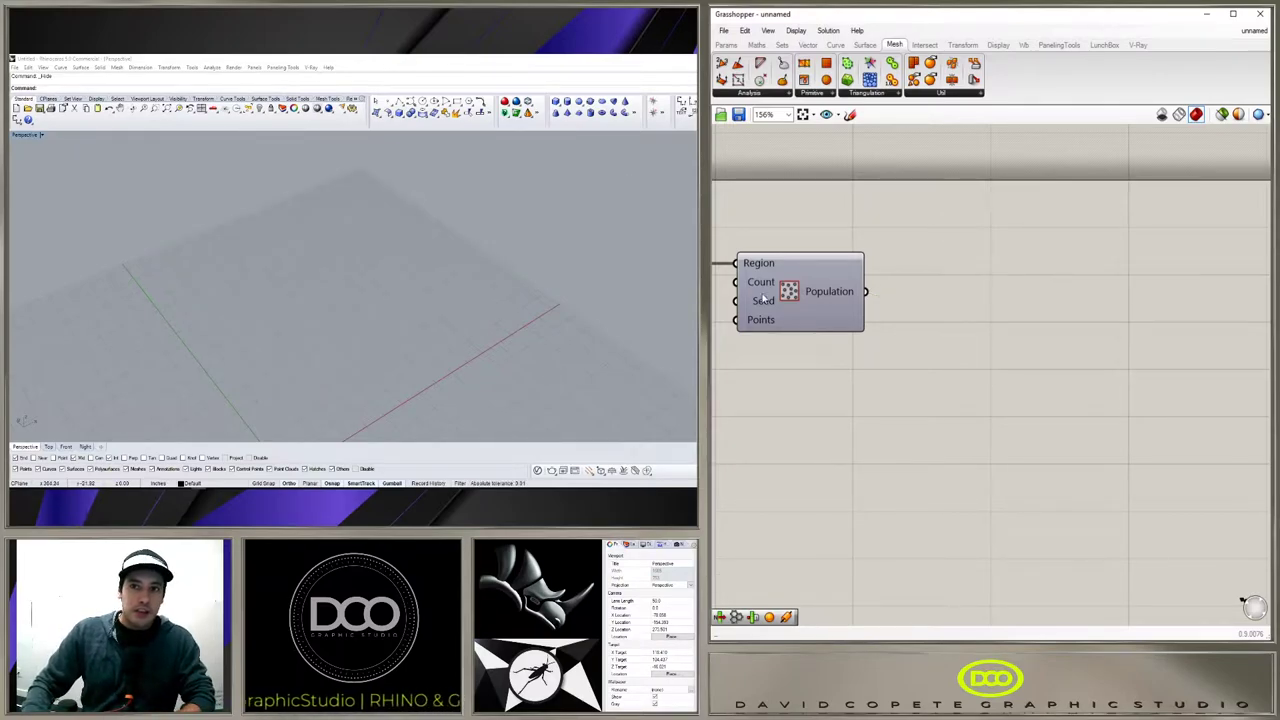
right_drag(811, 298, 835, 301)
key(ctrl+z)
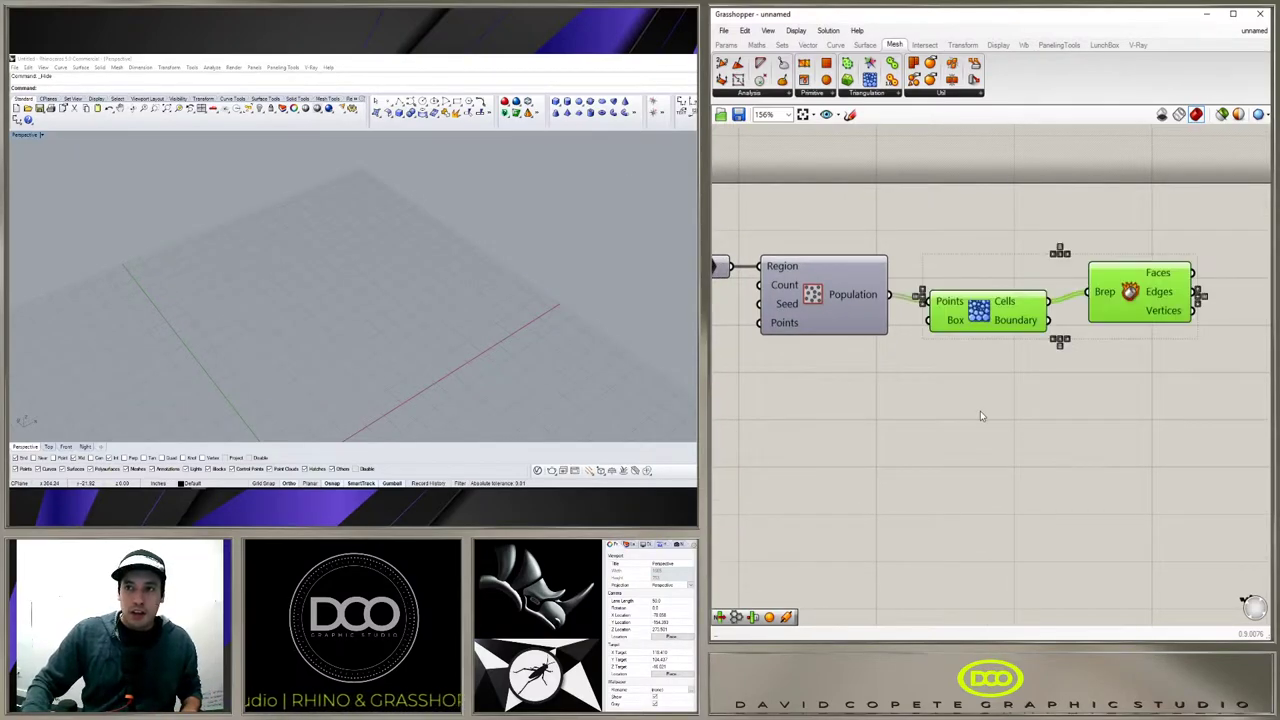
drag(1158, 430, 968, 267)
key(Delete)
Step: Turn the preview of the Surface parameter and the Populate component back on together
right_drag(822, 332, 1048, 328)
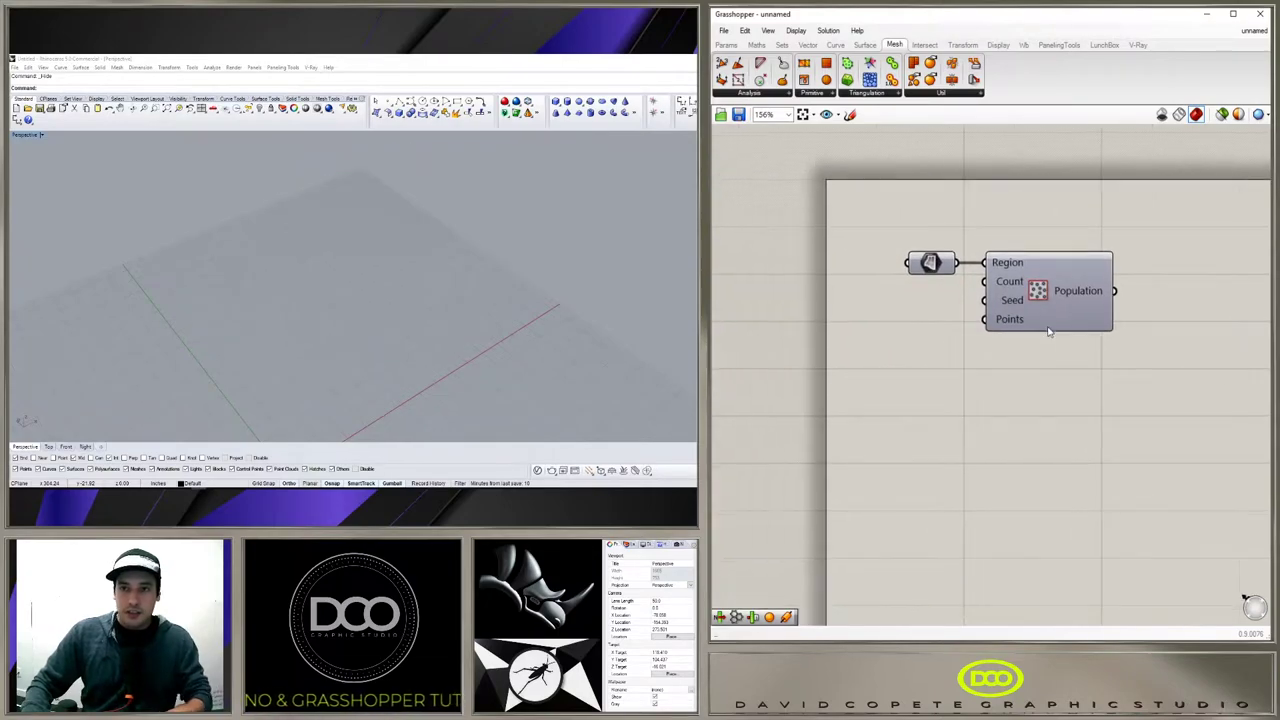
scroll(1048, 328, down, 1)
drag(1099, 399, 889, 197)
middle_click(924, 218)
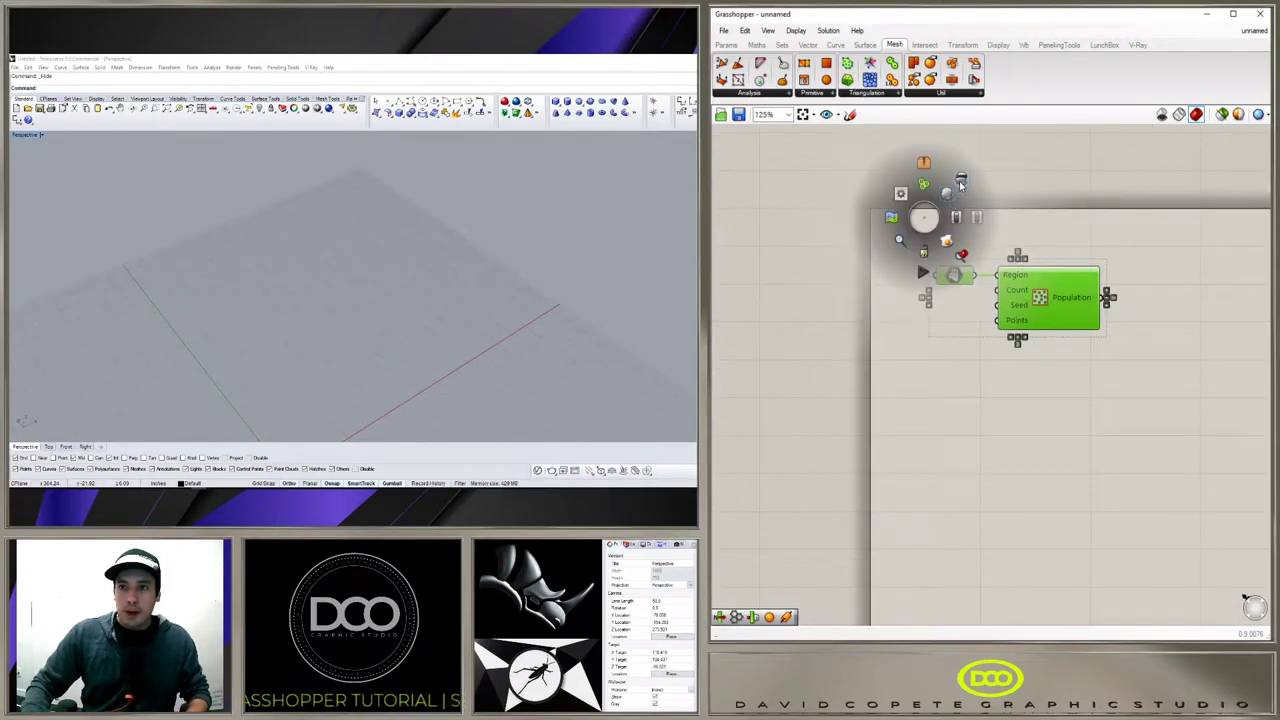
click(951, 194)
click(1068, 213)
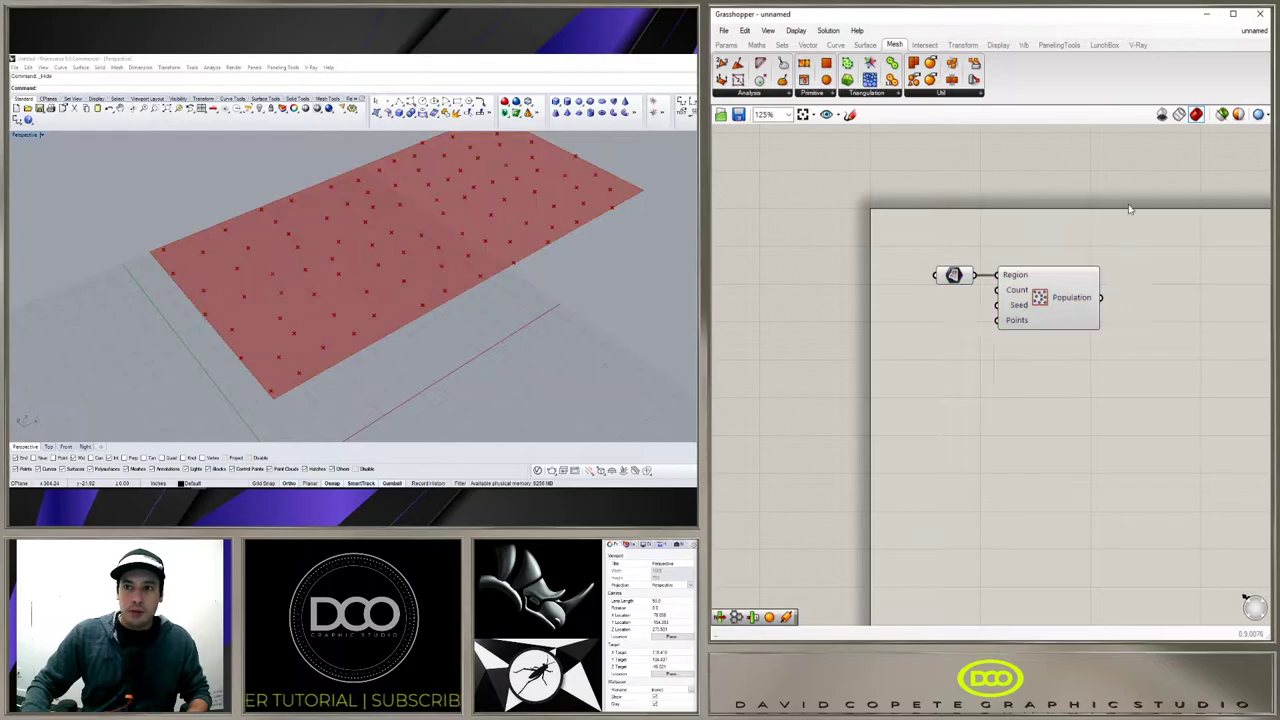
click(790, 210)
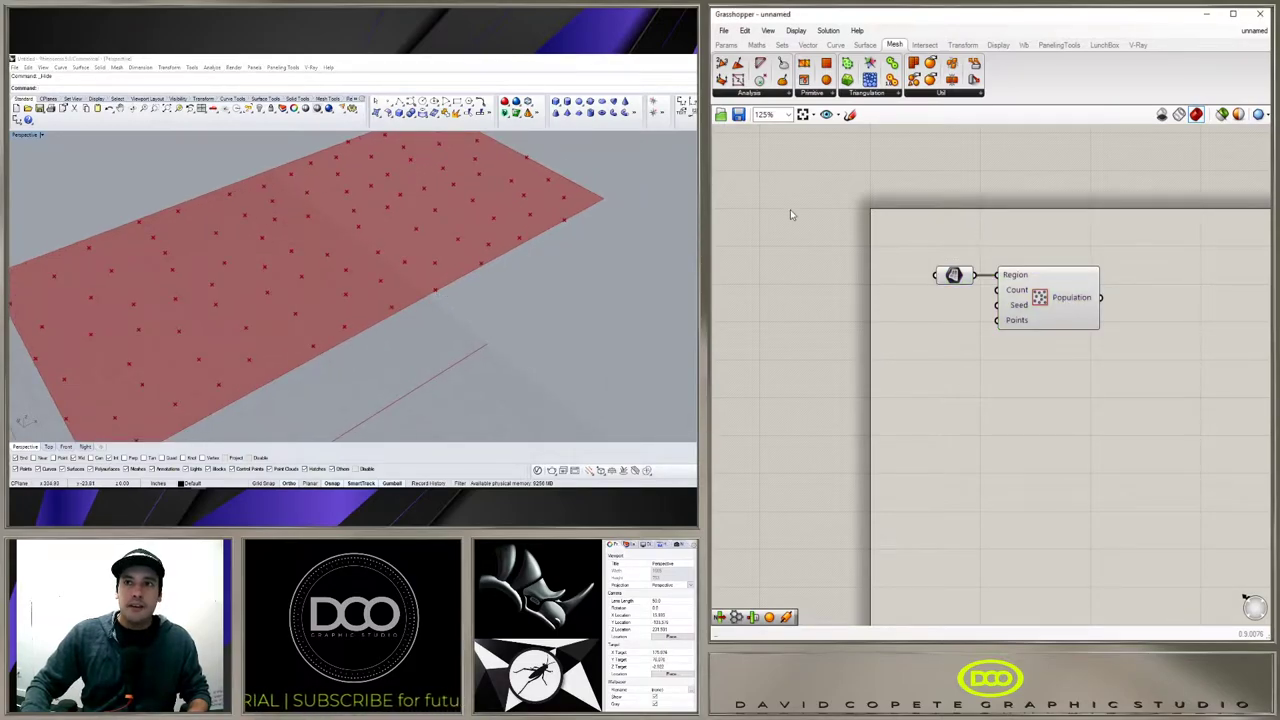
Step: Add a planar Voronoi component beside the Populate component and connect the Population output to its Points input
click(866, 94)
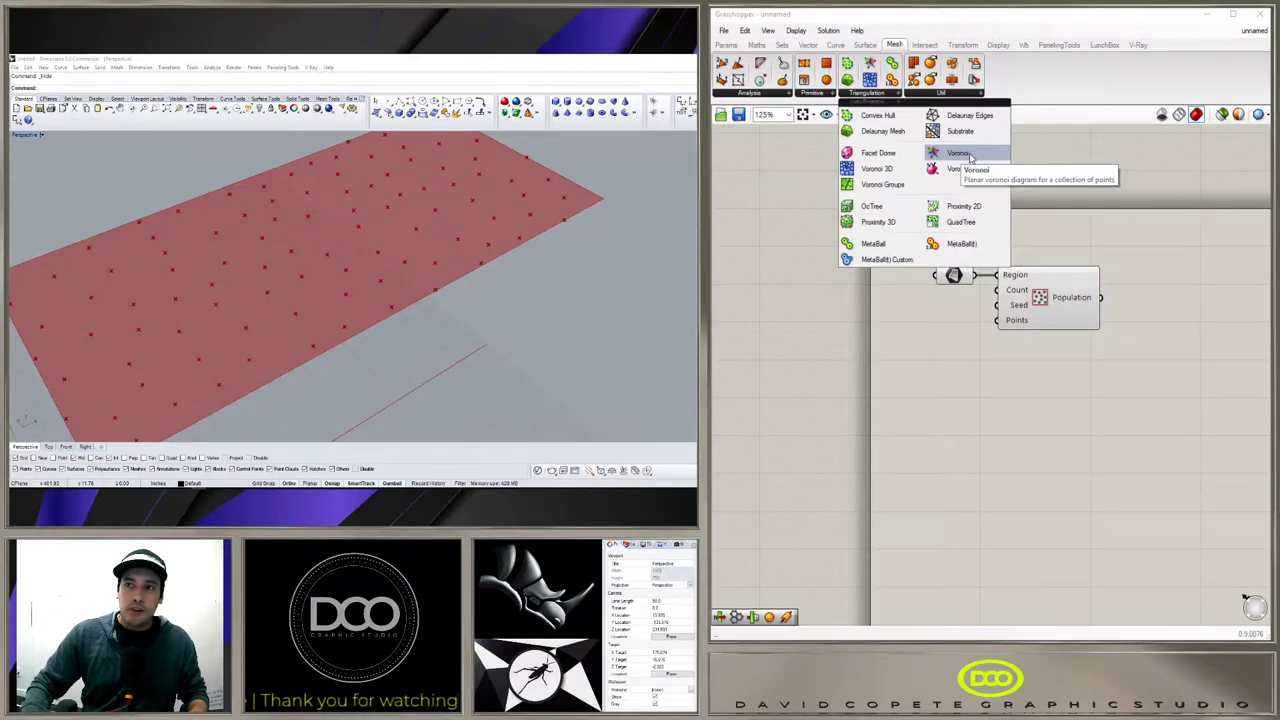
drag(969, 156, 1168, 360)
right_drag(1168, 360, 1134, 340)
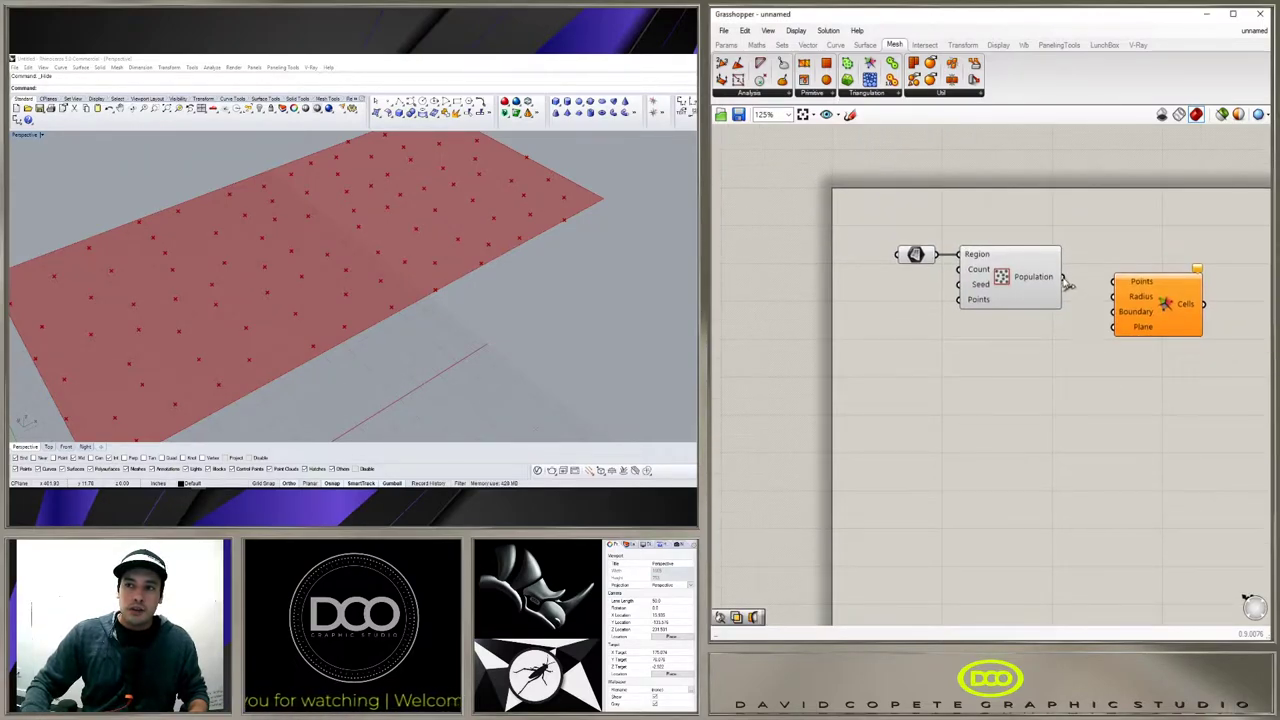
drag(1064, 278, 1146, 321)
Step: Examine the planar Voronoi cells on the plane and how far their lines extend beyond its edges
scroll(346, 295, down, 8)
right_drag(346, 295, 266, 303)
scroll(266, 303, up, 6)
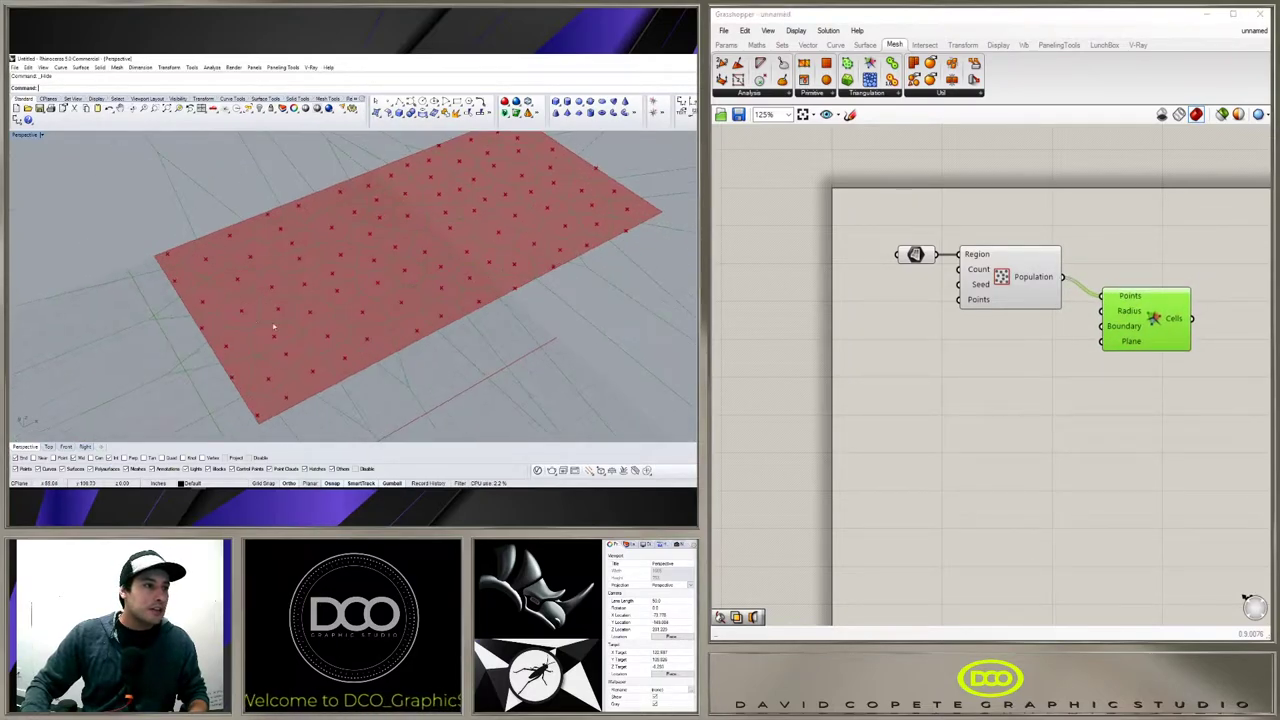
click(1050, 228)
scroll(461, 263, up, 5)
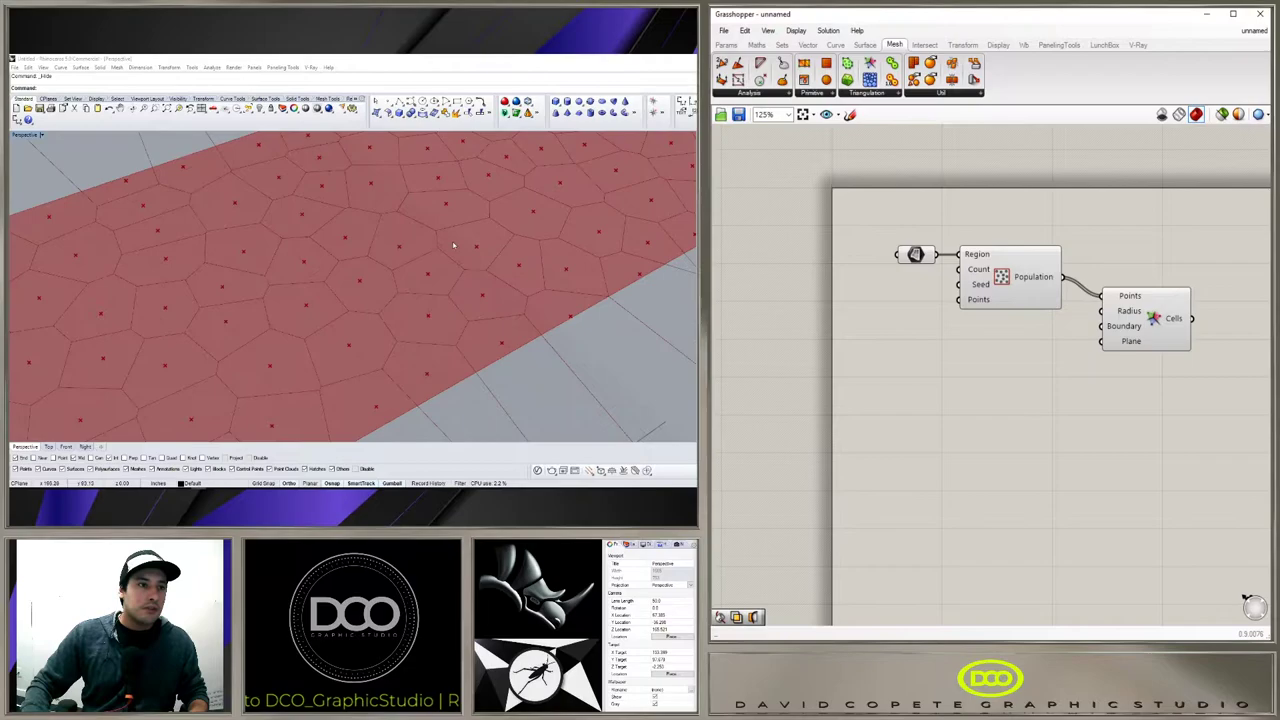
scroll(371, 329, down, 4)
right_drag(371, 329, 346, 314)
scroll(293, 368, up, 6)
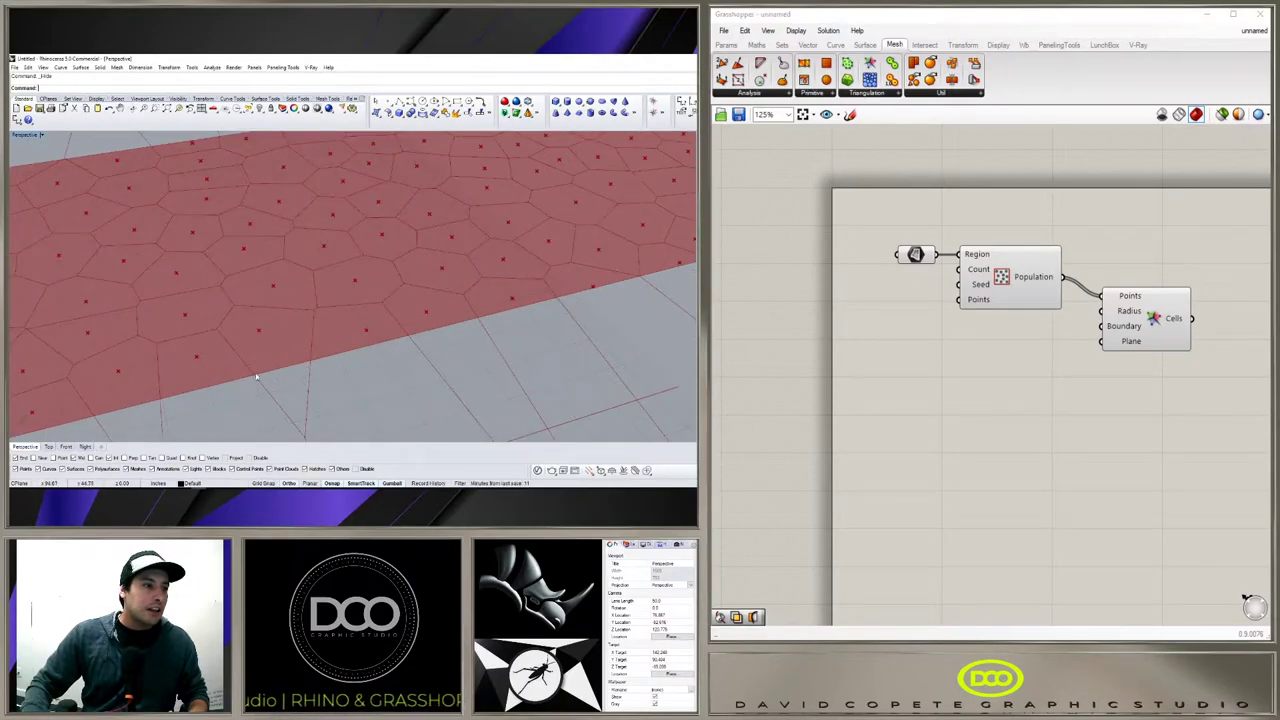
scroll(256, 377, down, 10)
right_drag(307, 388, 287, 368)
scroll(285, 366, down, 4)
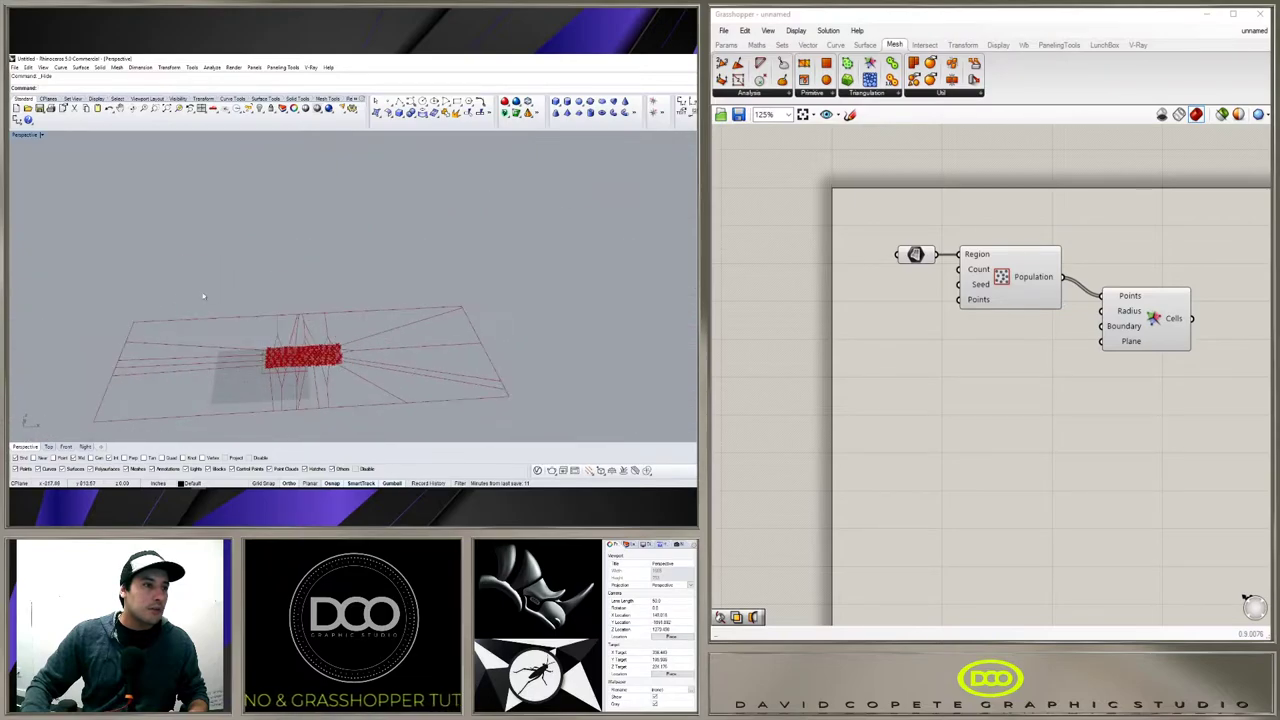
scroll(380, 383, up, 5)
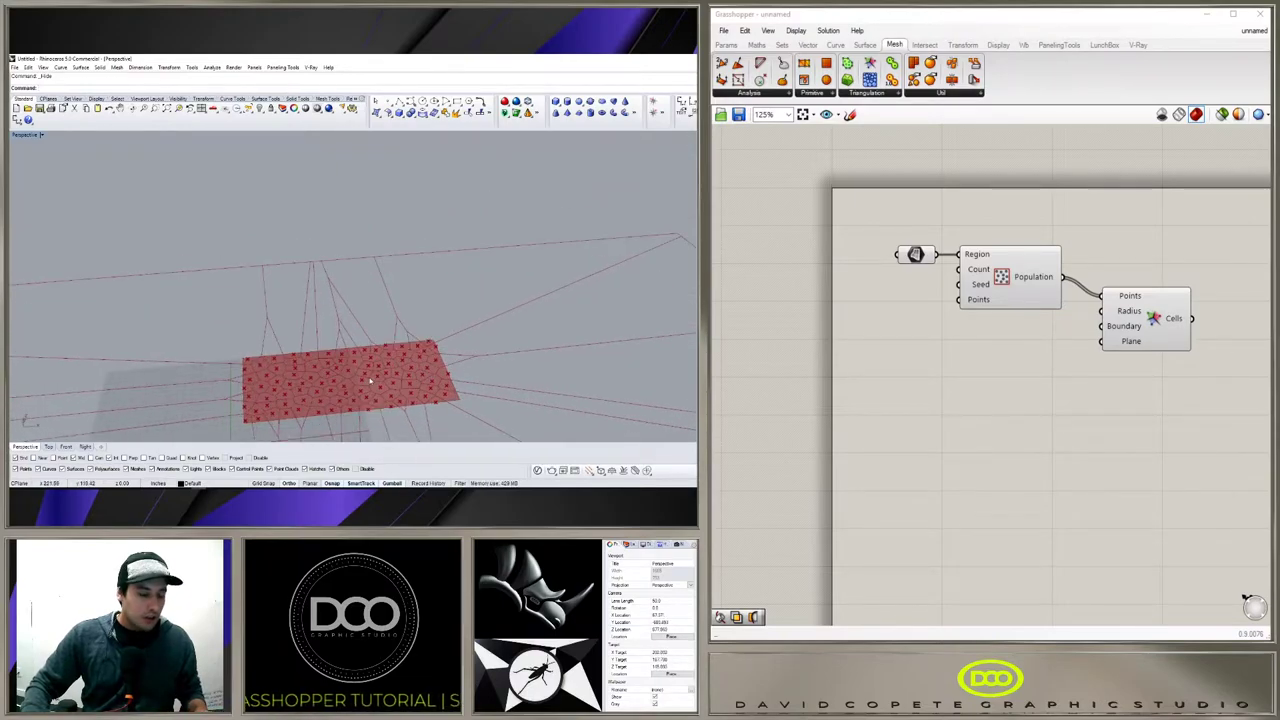
scroll(465, 374, up, 4)
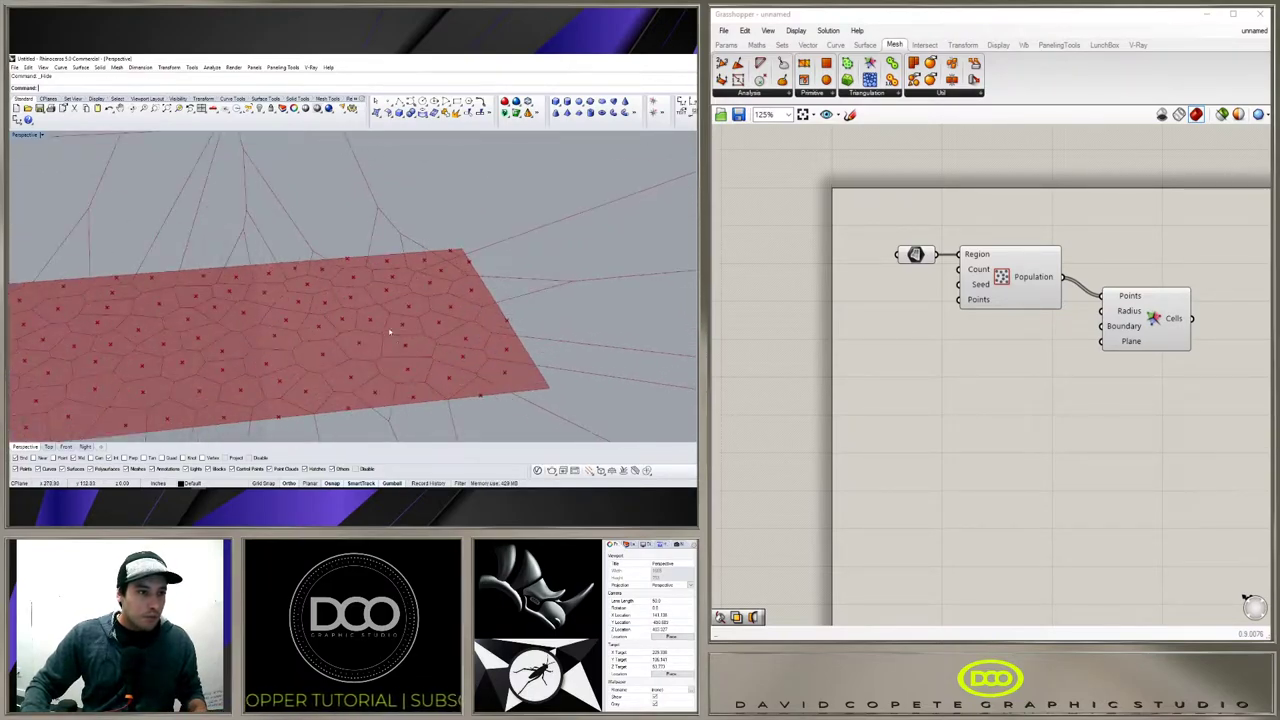
Step: Move the Voronoi component closer to the Populate component and bring the whole plane into view
click(1122, 310)
drag(1122, 311, 1106, 307)
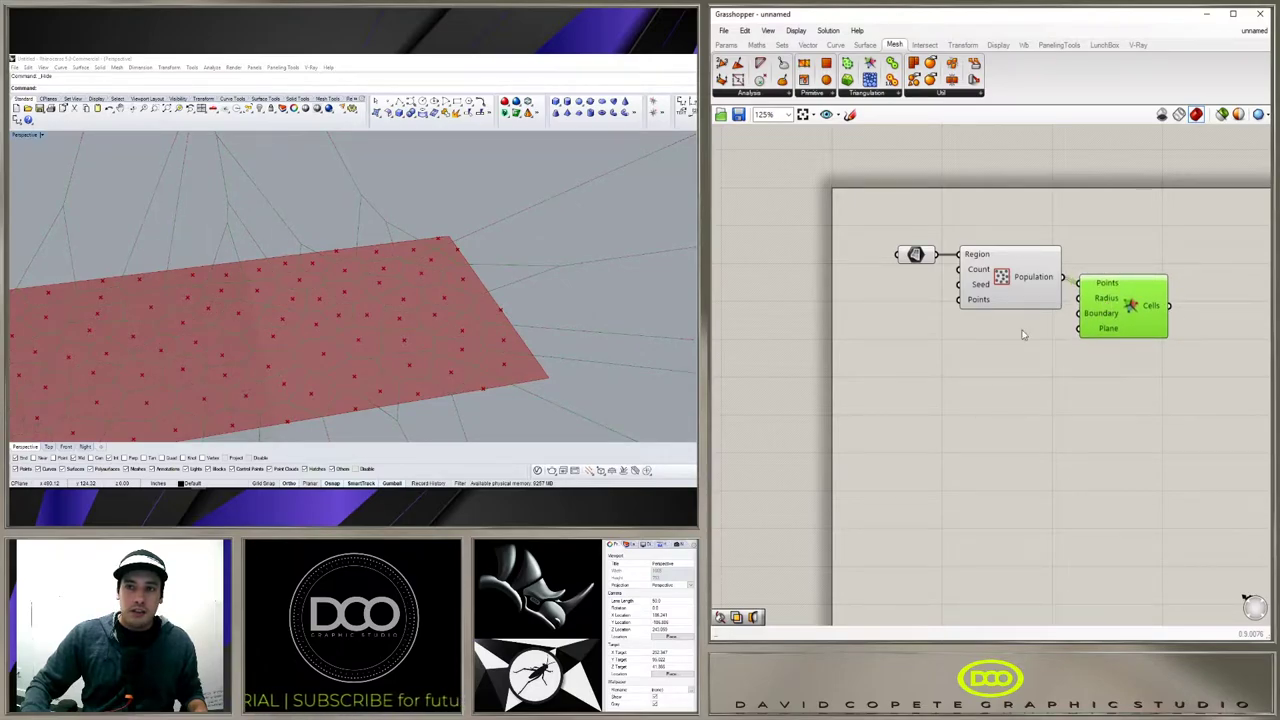
click(973, 409)
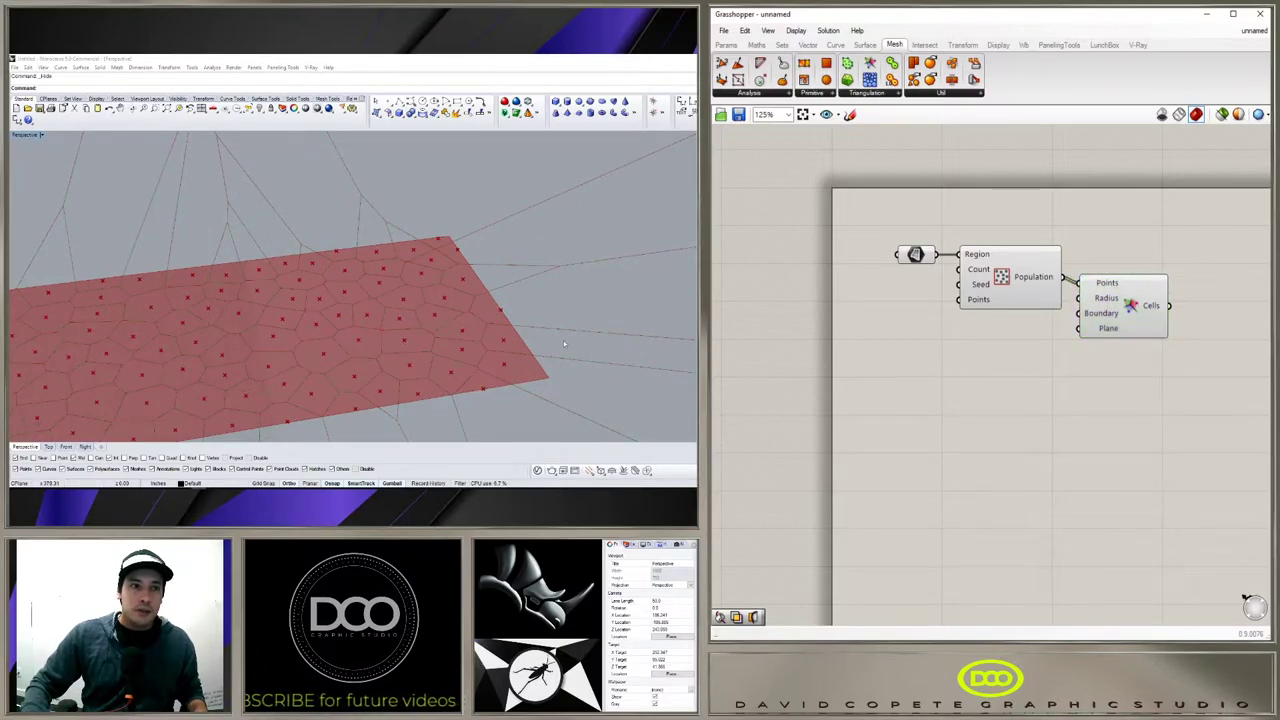
click(499, 311)
scroll(420, 245, down, 2)
shift+right_drag(116, 298, 224, 287)
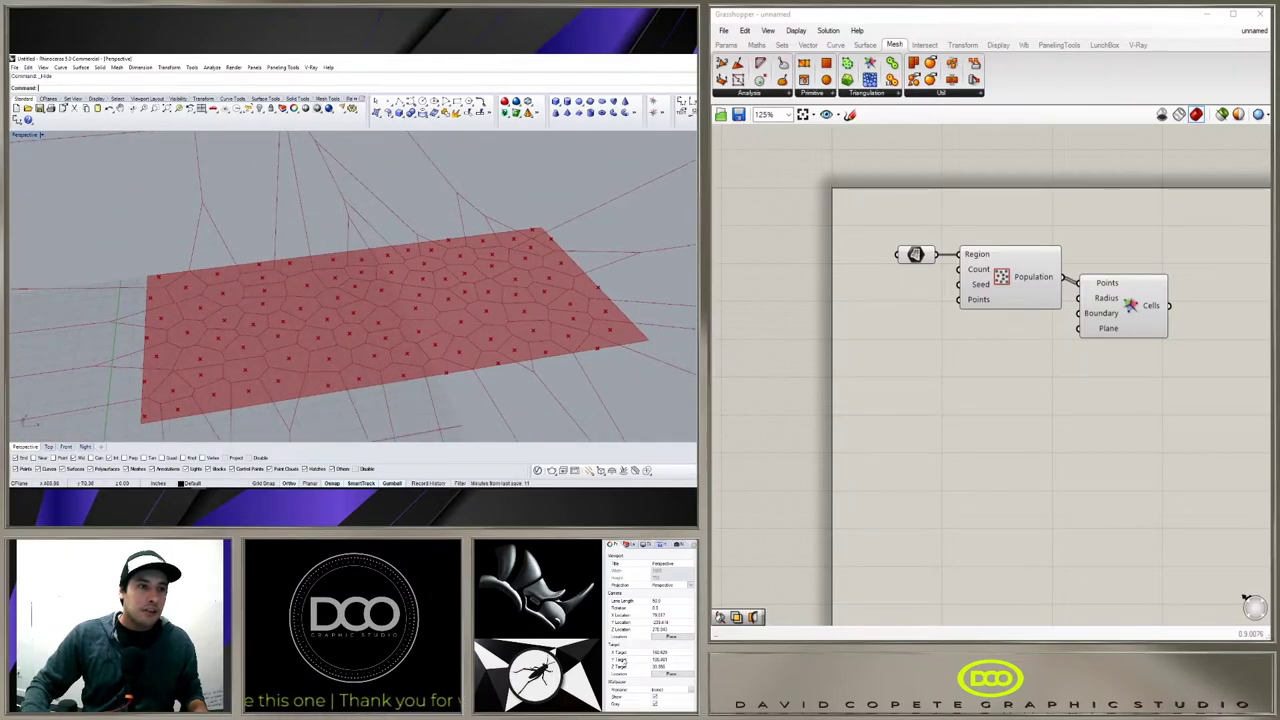
Step: Add a Surface Split component and place it beyond the Voronoi component, slightly above it
right_drag(1169, 248, 1114, 250)
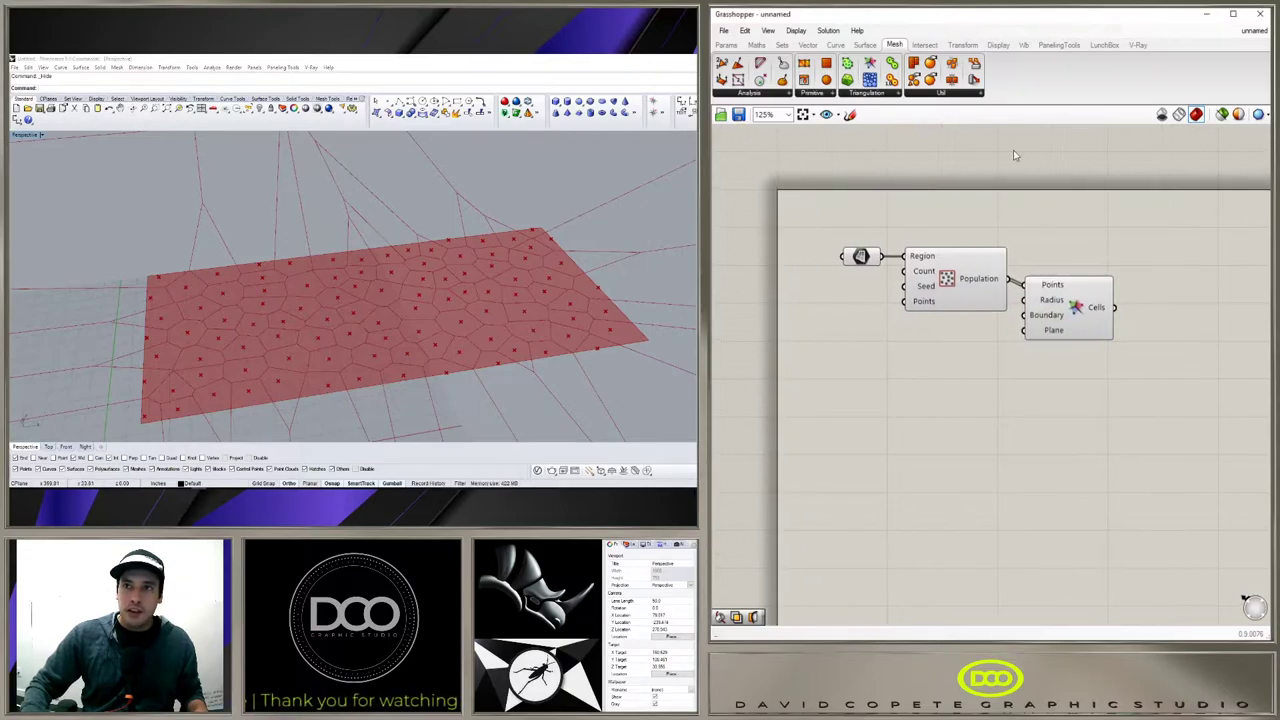
click(924, 44)
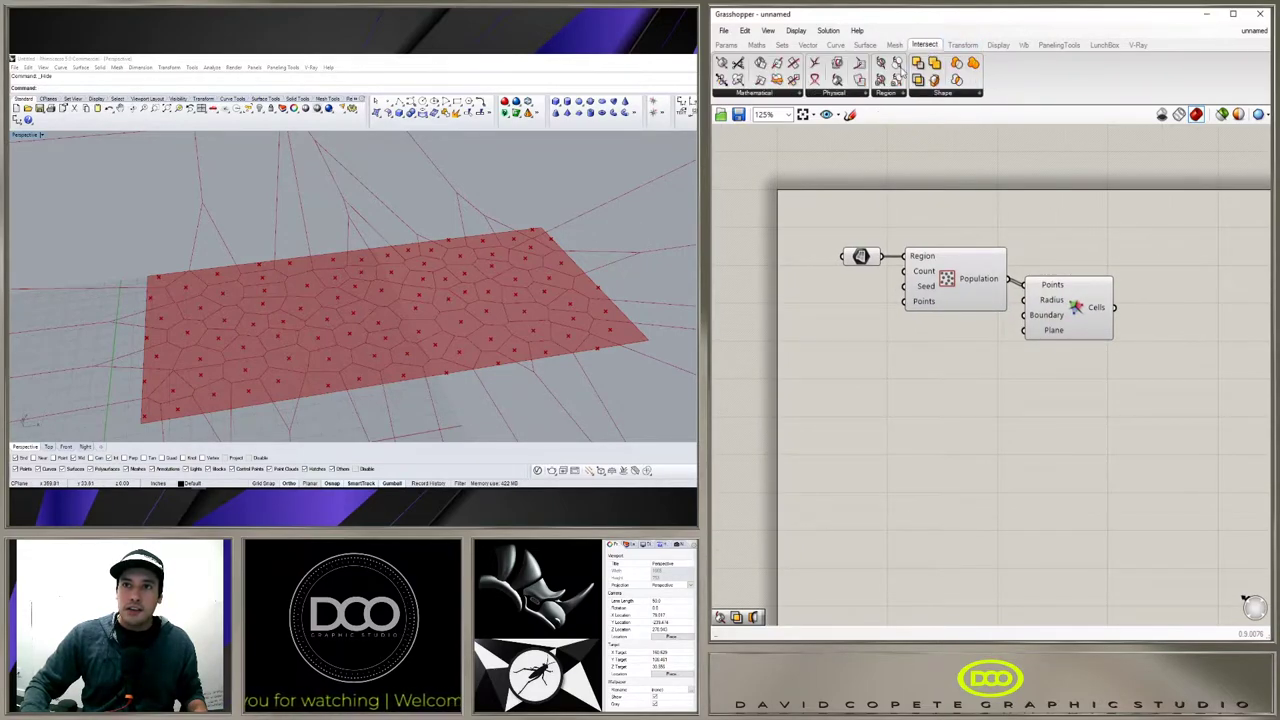
click(836, 93)
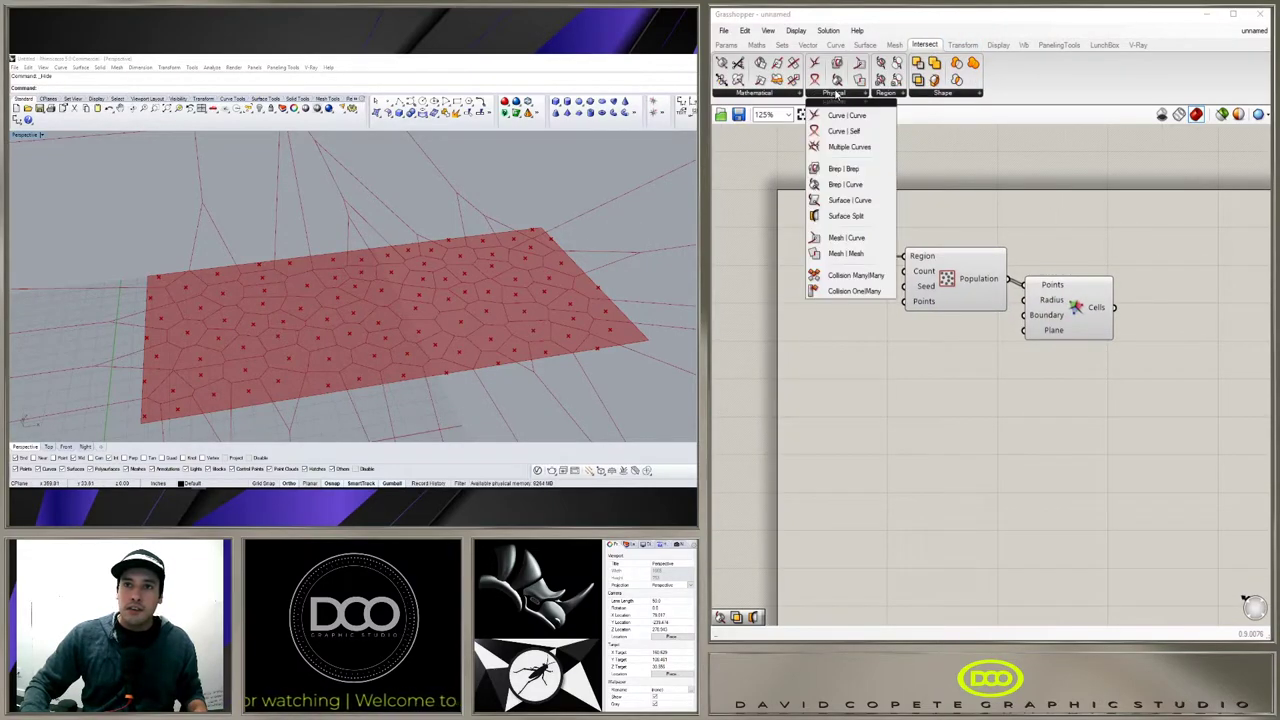
click(843, 217)
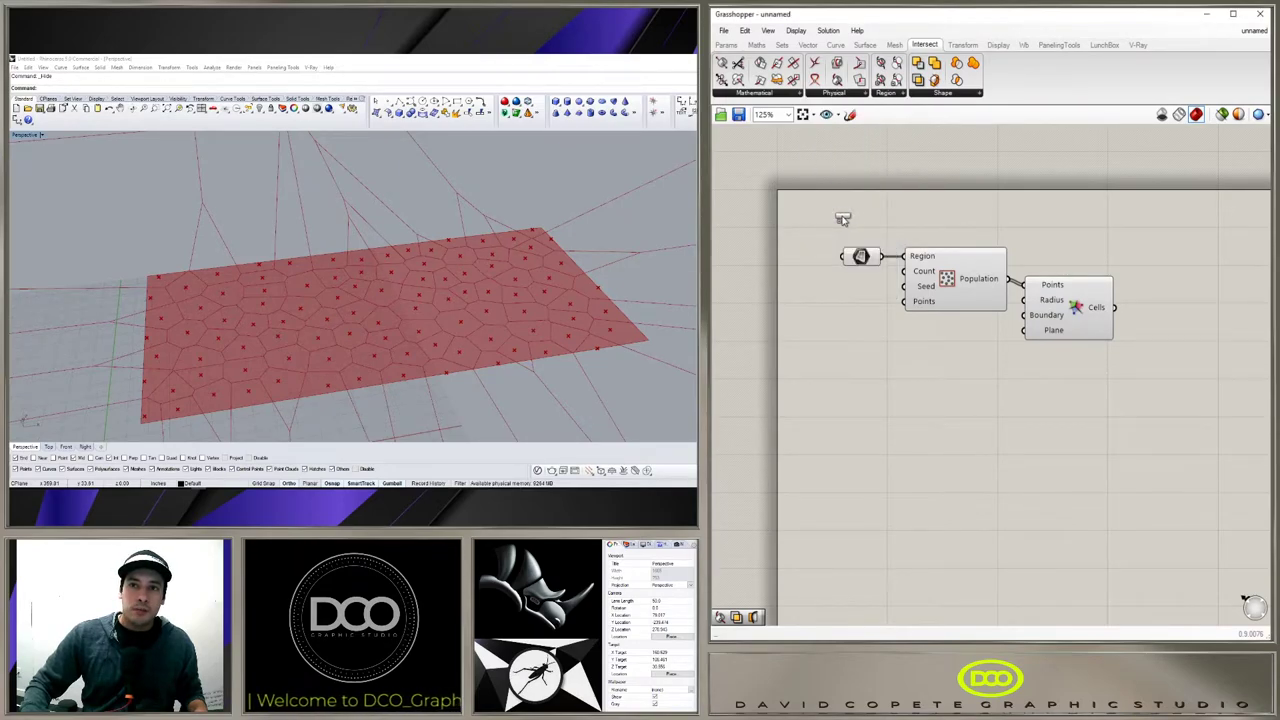
click(1192, 258)
right_drag(1208, 274, 1090, 267)
drag(1070, 241, 1094, 236)
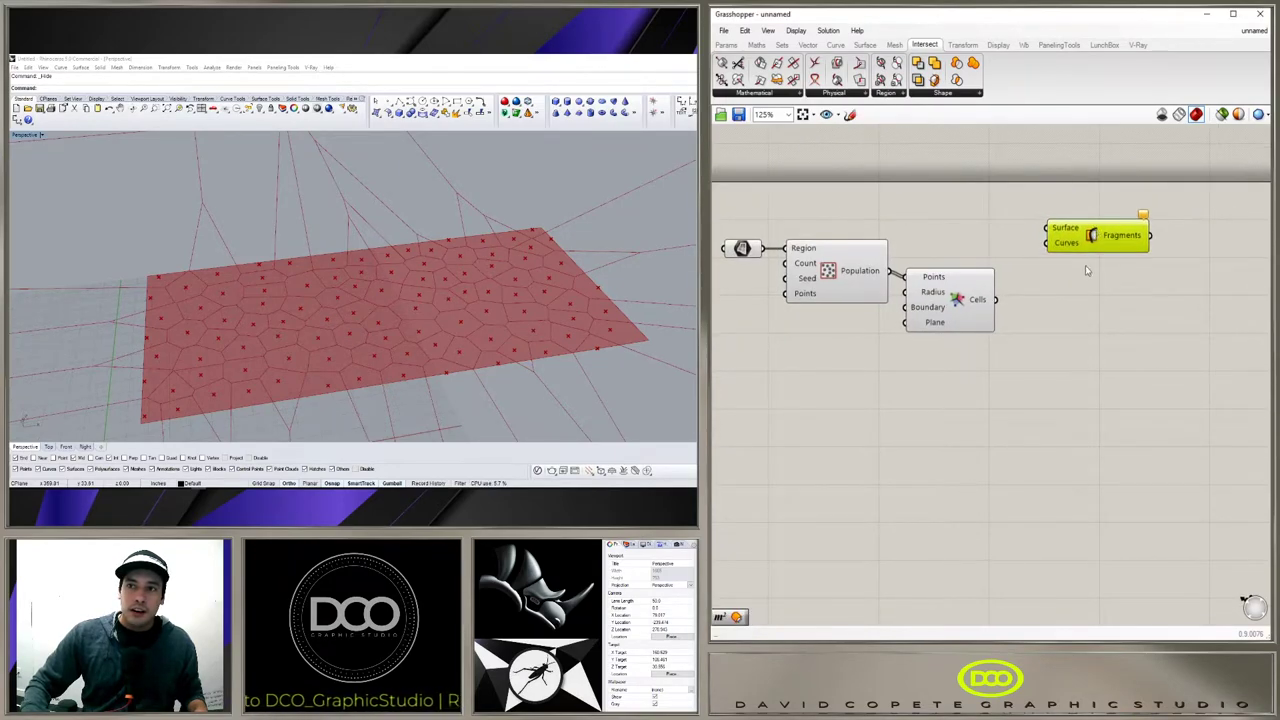
click(1086, 268)
Step: Connect the Voronoi Cells output to Surface Split's Curves input and the Surface parameter to its Surface input
drag(997, 297, 1052, 256)
drag(763, 248, 1040, 226)
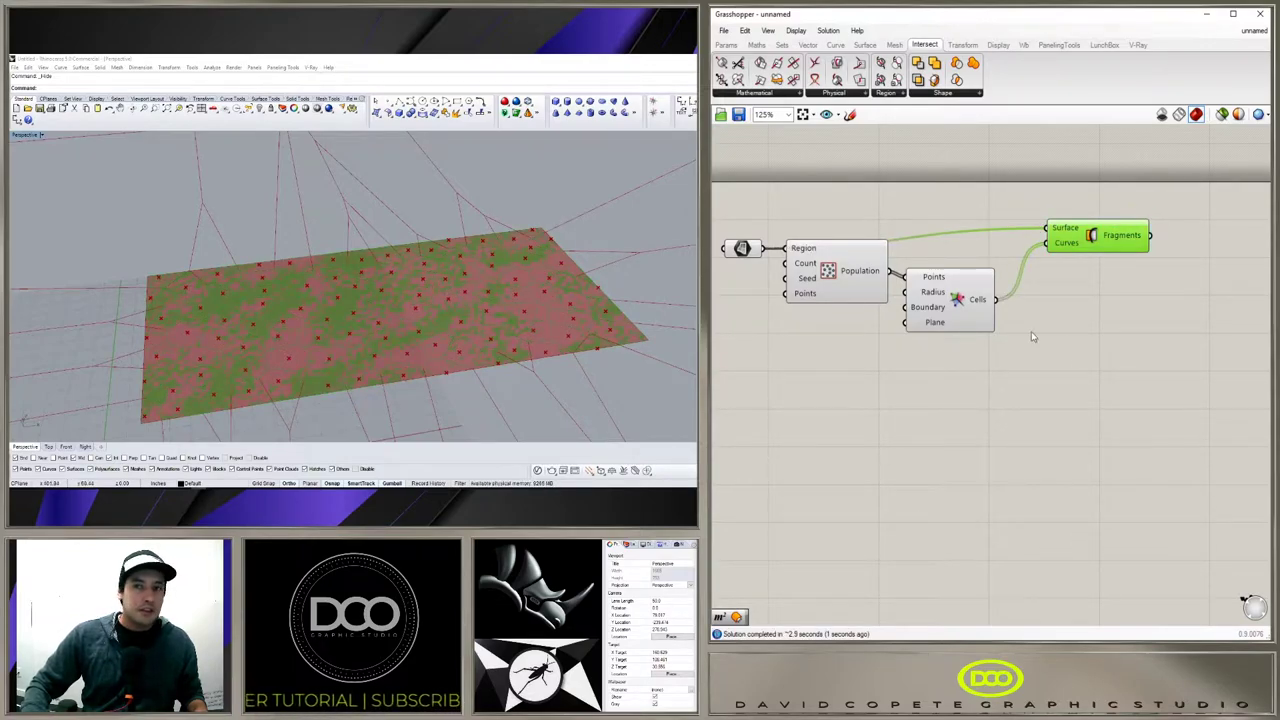
drag(1076, 242, 1078, 253)
click(1033, 371)
Step: Add a number slider set to 30, connect it to the Populate component's Count input, and align it beside that input
right_drag(777, 361, 1001, 357)
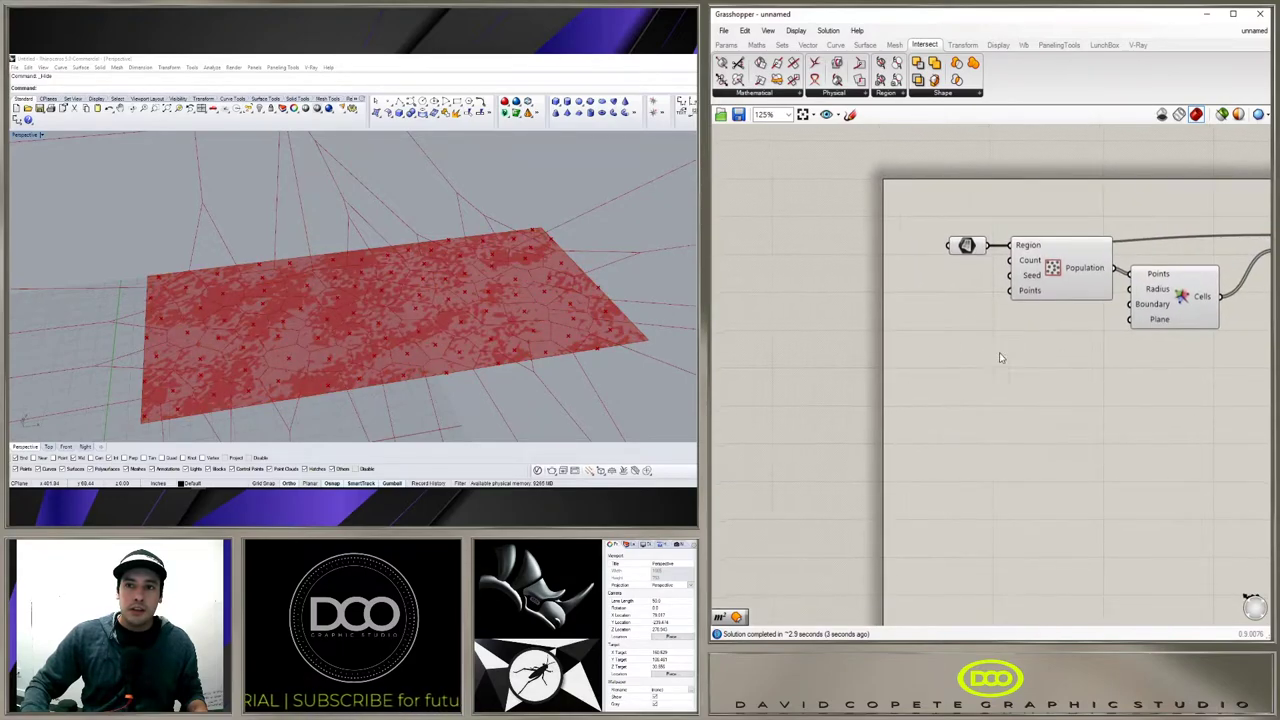
double_click(923, 268)
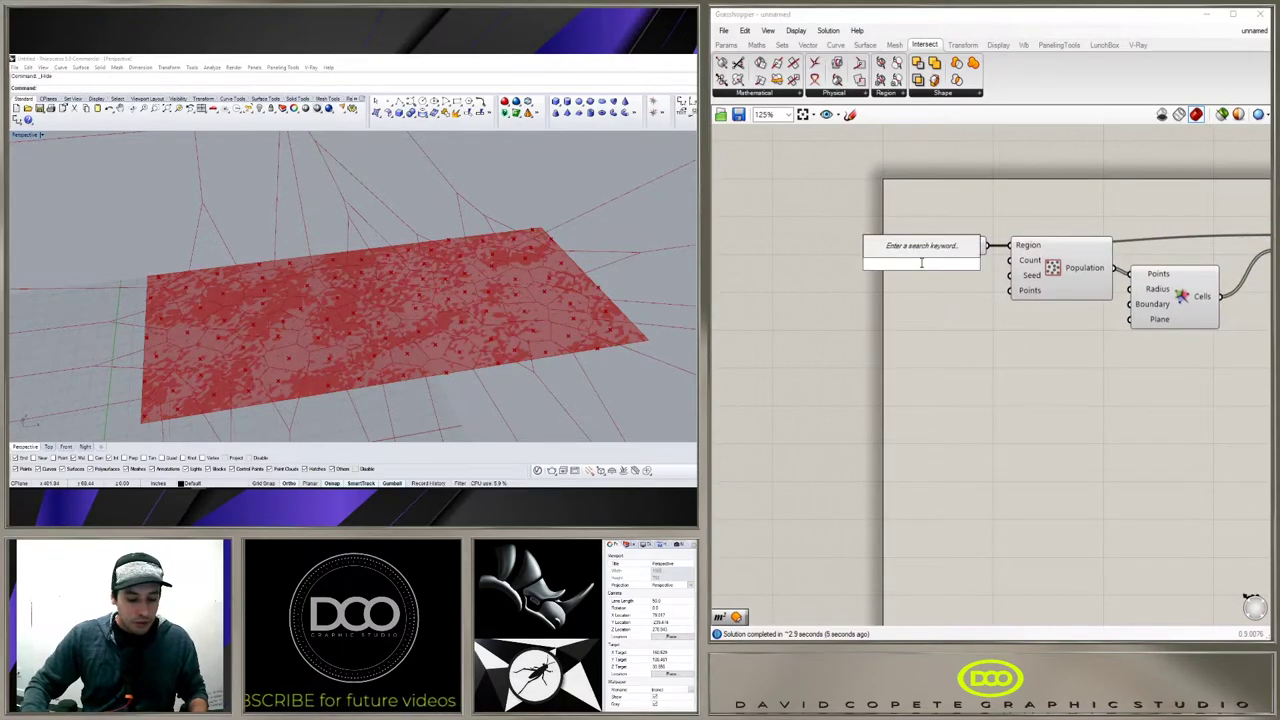
text(30)
key(Return)
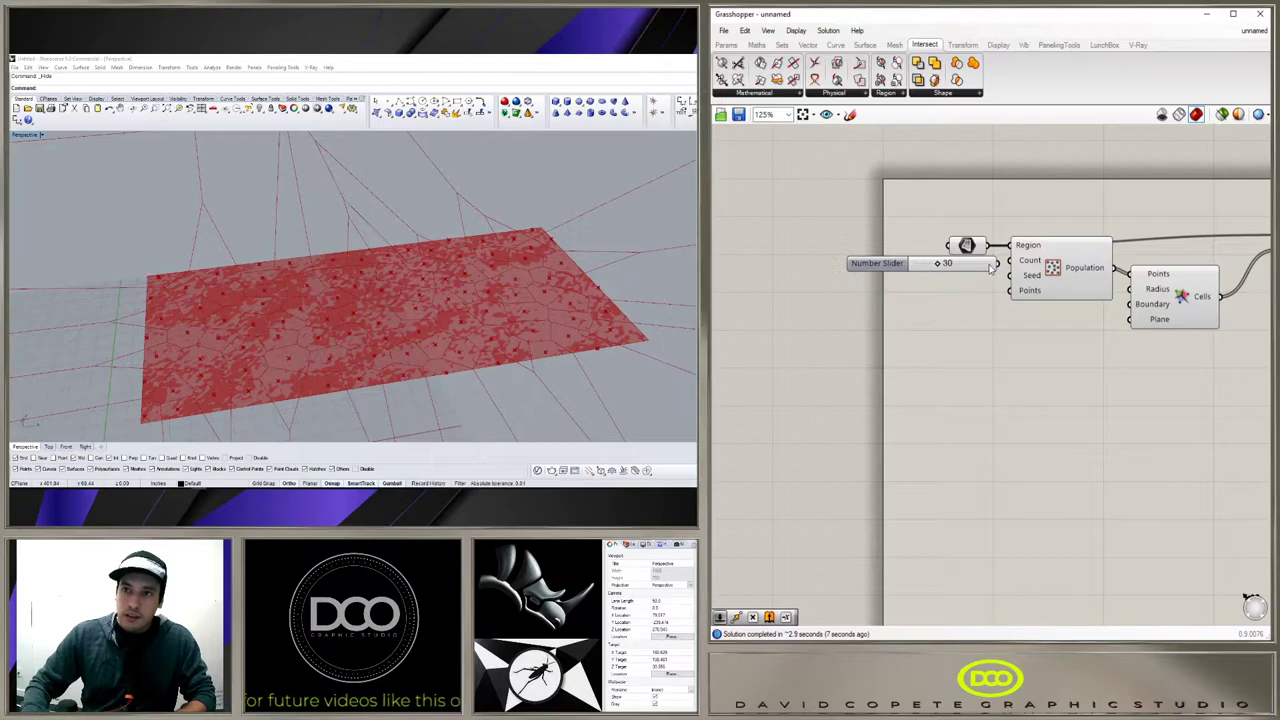
drag(999, 265, 1012, 261)
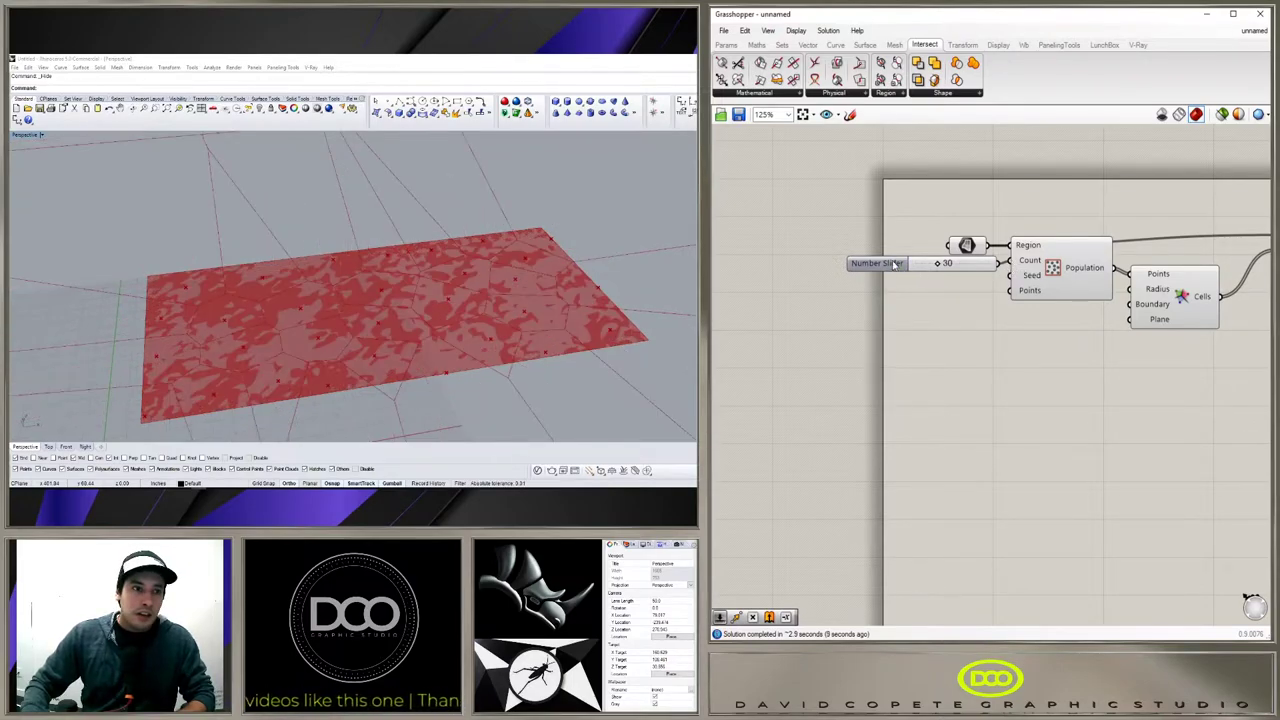
drag(894, 264, 884, 271)
click(978, 384)
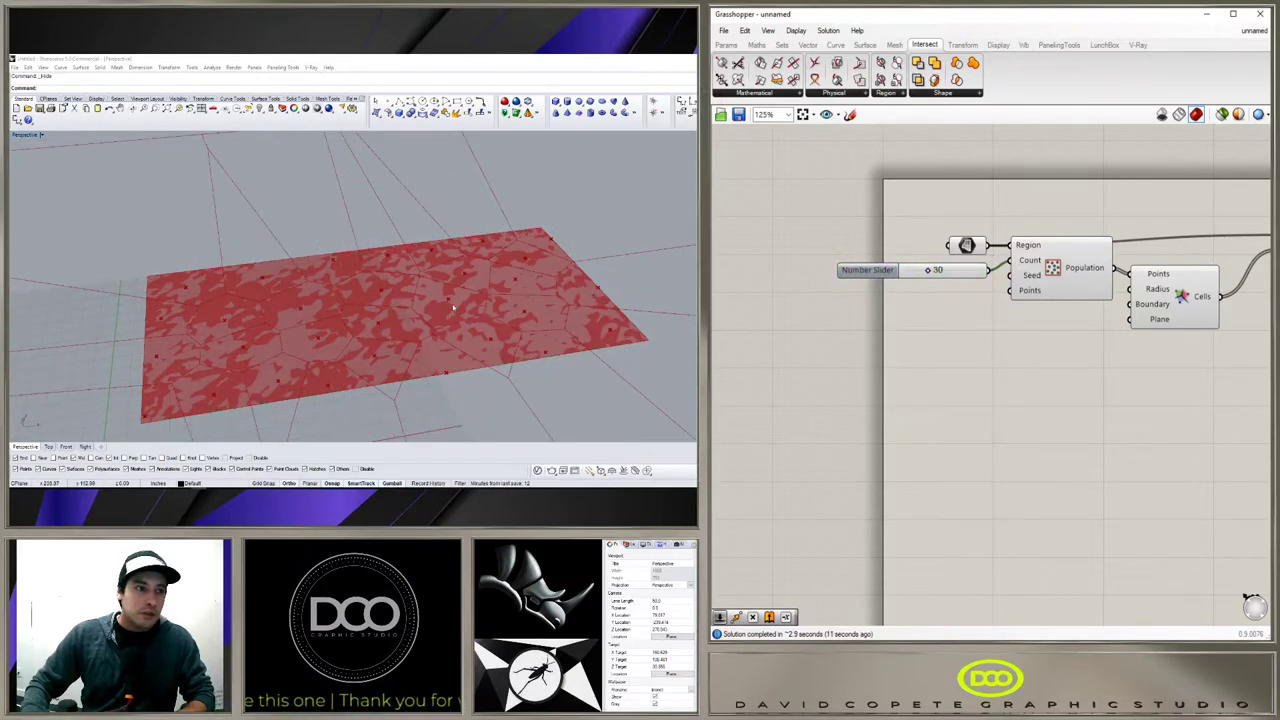
Step: Turn off the preview of the Surface parameter, the Populate component and the Voronoi component together
right_drag(453, 307, 455, 301)
right_drag(1171, 370, 990, 316)
scroll(957, 345, down, 1)
drag(992, 320, 810, 213)
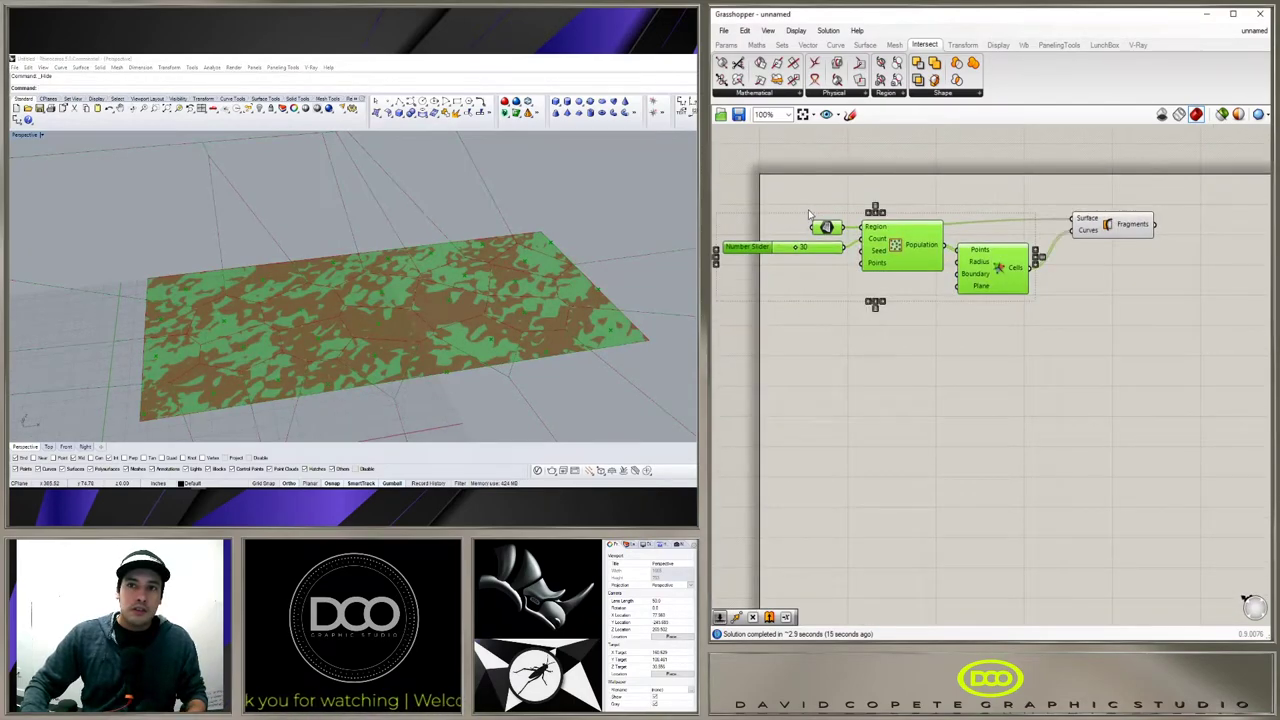
middle_click(865, 211)
click(891, 182)
mouse_move(511, 221)
right_down()
mouse_move(413, 257)
mouse_move(510, 205)
right_up()
click(1202, 341)
Step: Move Surface Split closer to the Voronoi component and shift the Populate component slightly down to tidy the layout
drag(1108, 224, 1084, 233)
drag(881, 258, 881, 272)
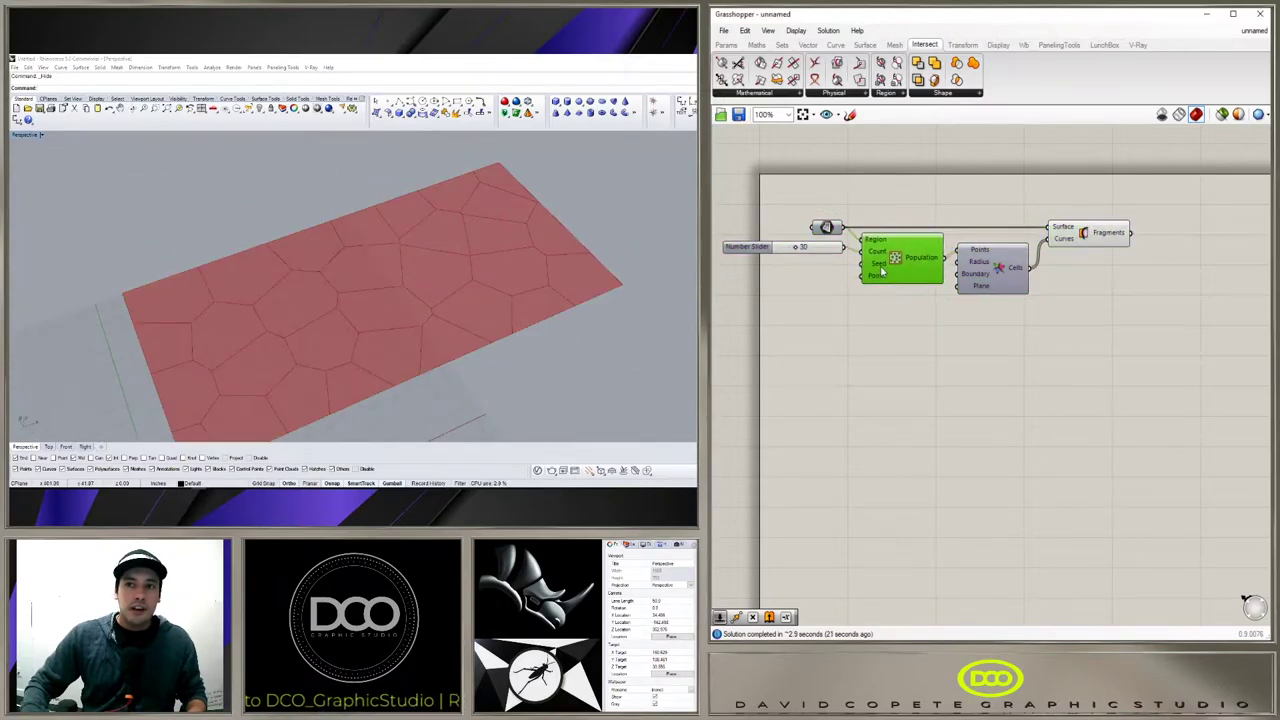
click(1122, 283)
right_drag(376, 255, 396, 268)
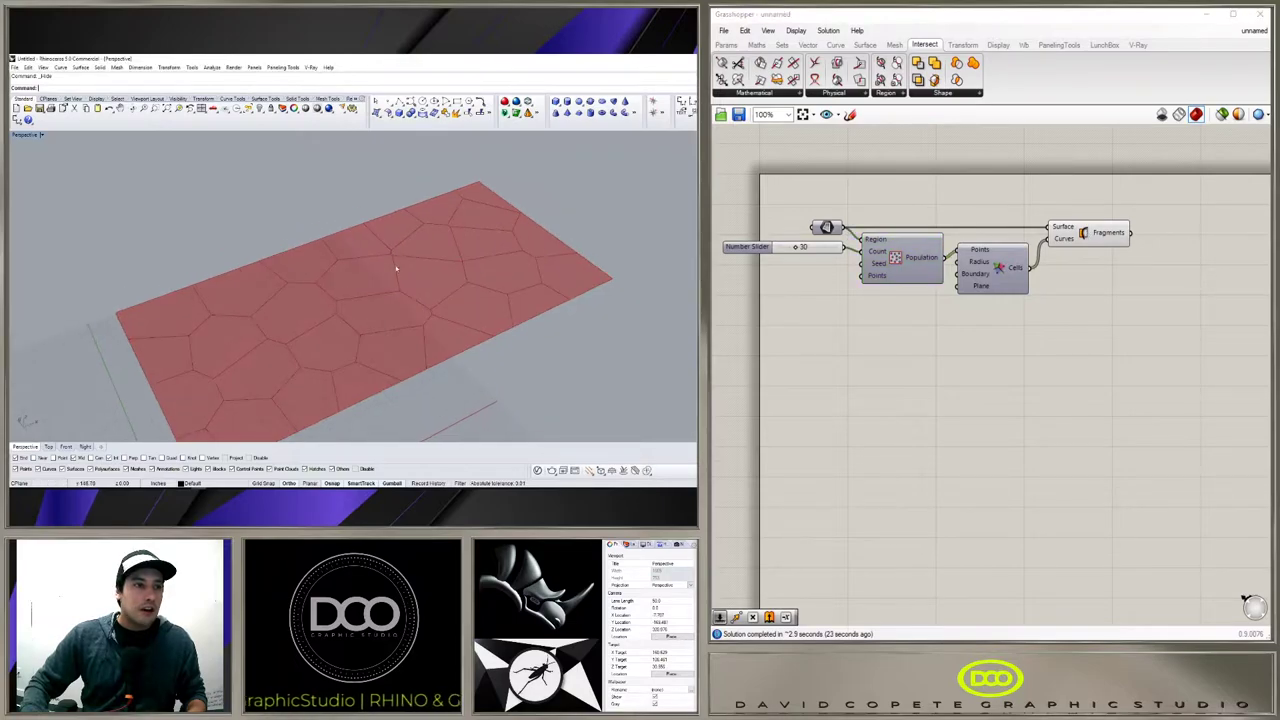
Step: Add a number slider of 3, connect it to the Populate component's Seed input, and set it to 5
scroll(948, 286, up, 3)
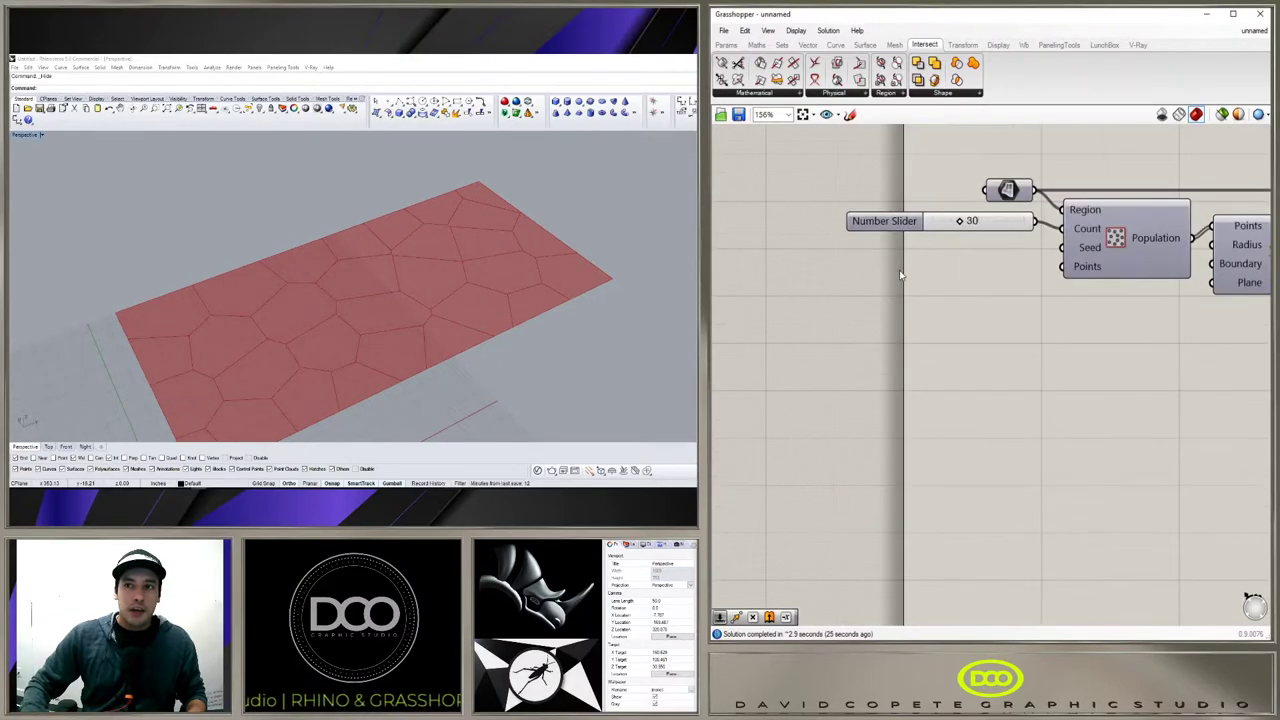
double_click(900, 272)
text(3)
key(Return)
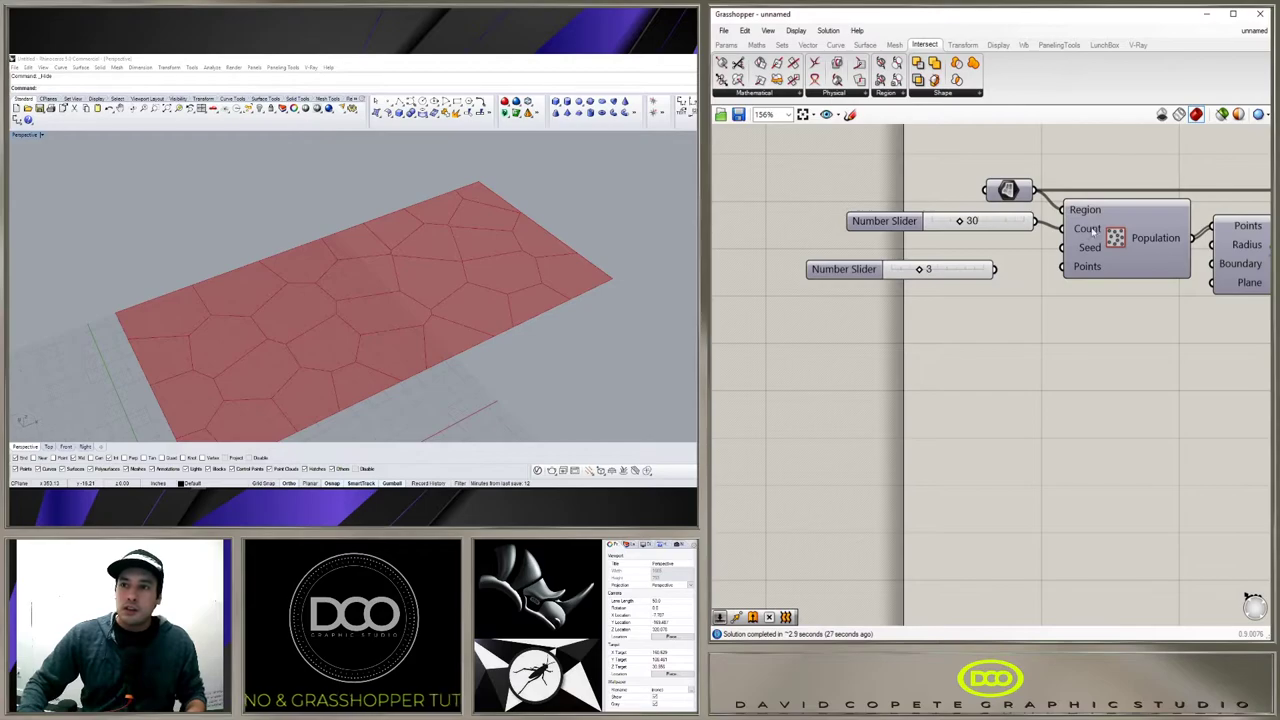
drag(996, 269, 1061, 248)
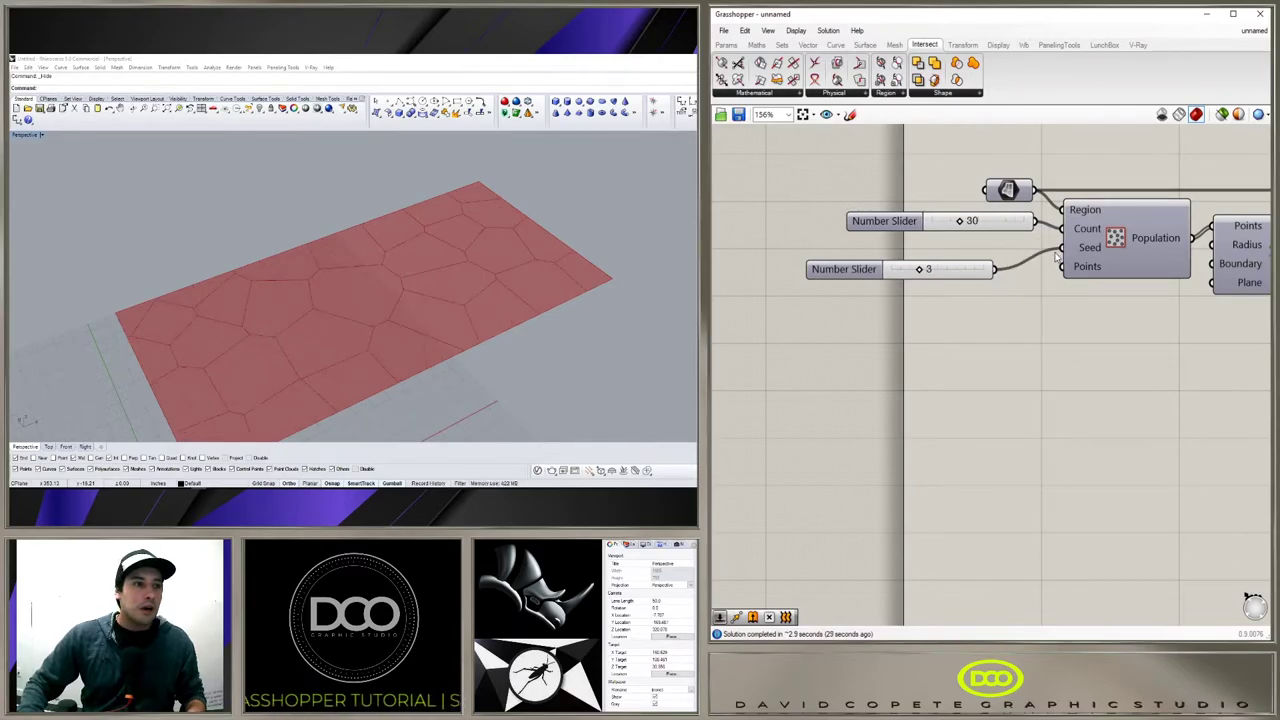
mouse_move(921, 270)
mouse_down()
mouse_move(946, 272)
mouse_move(885, 281)
mouse_move(938, 281)
mouse_up()
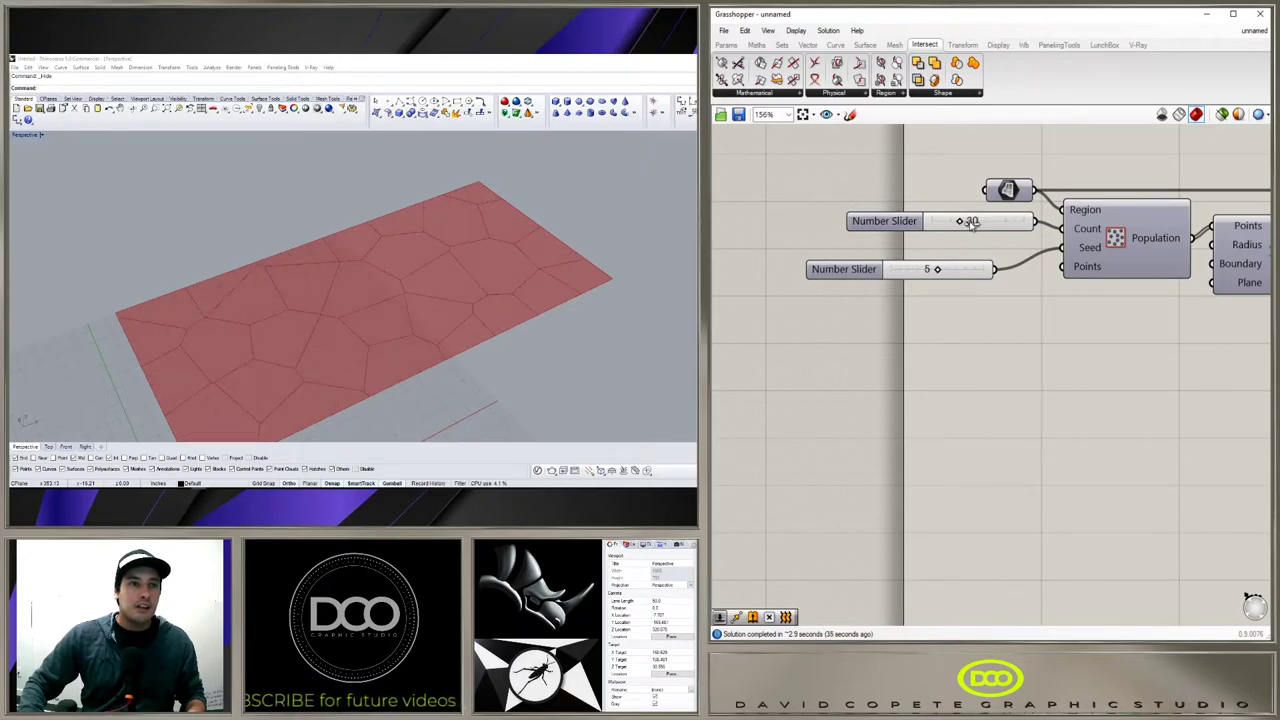
Step: Try a point Count of 20 on the Populate component's slider and return it to 30
mouse_move(972, 225)
mouse_down()
mouse_move(935, 228)
mouse_move(955, 230)
mouse_up()
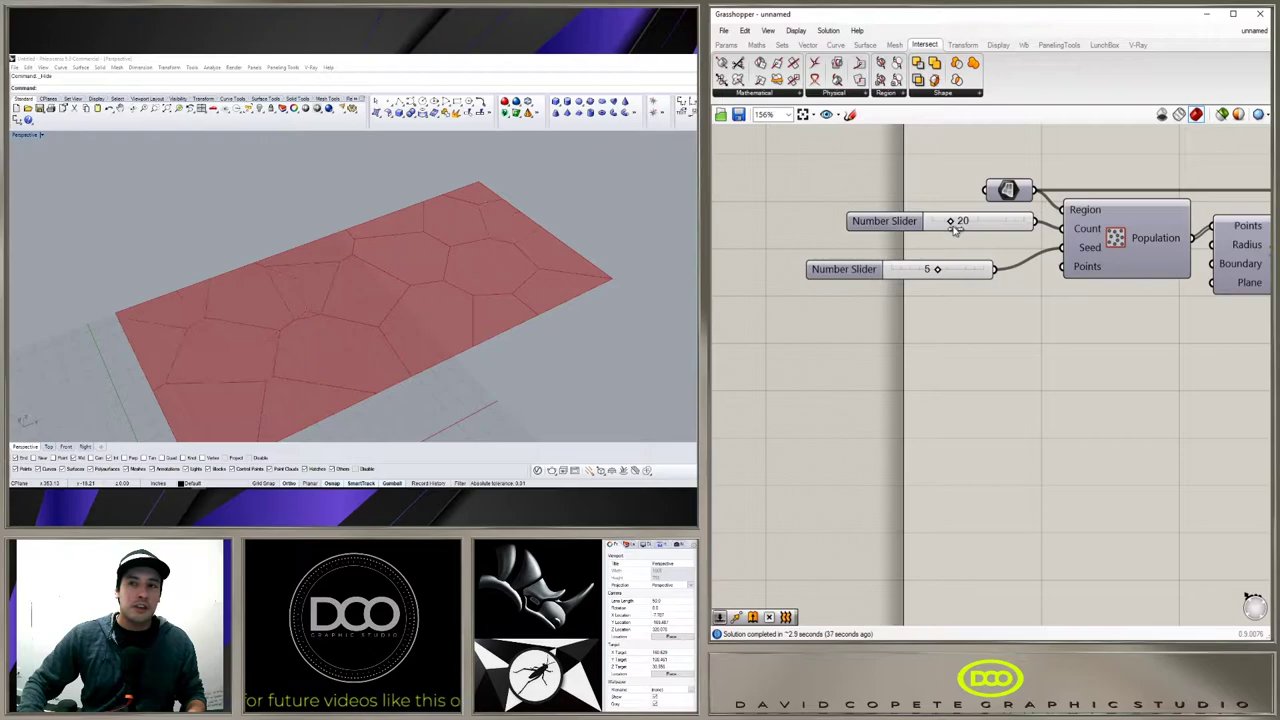
double_click(955, 226)
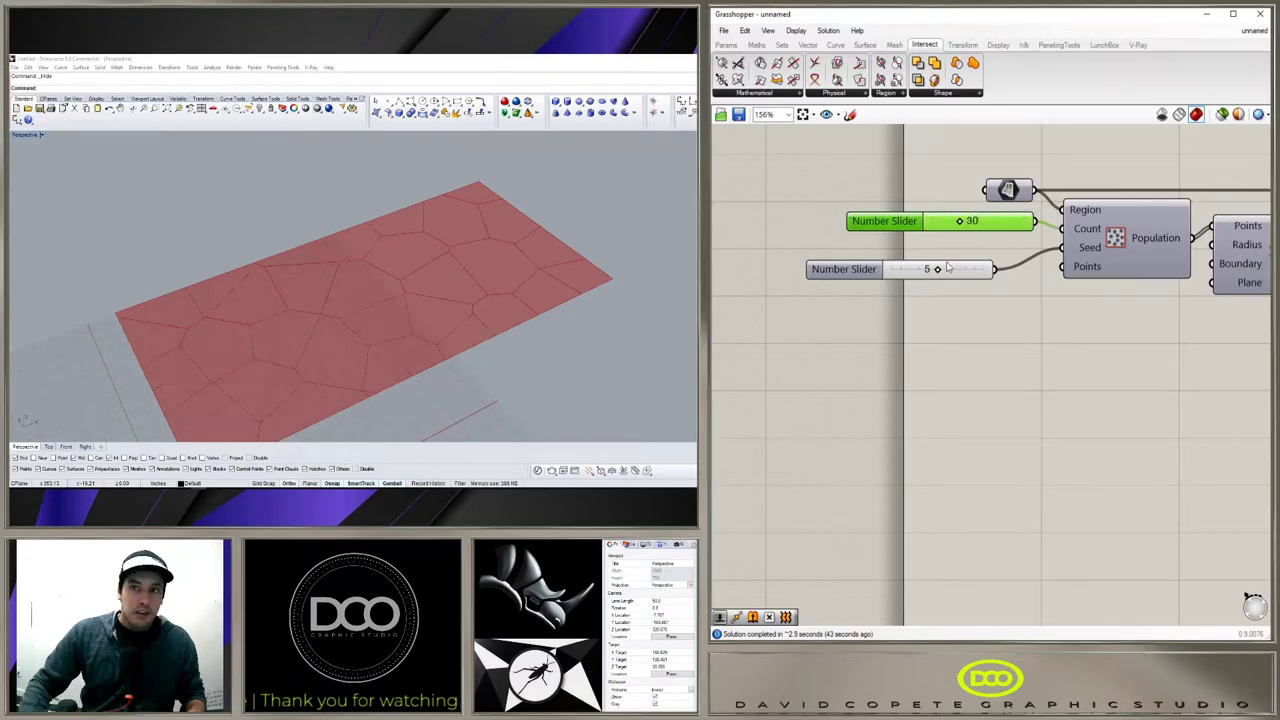
key(Return)
Step: Align the Seed slider beside the Populate component and nudge Surface Split slightly away from the Voronoi component
scroll(953, 351, down, 2)
drag(831, 297, 857, 283)
click(1034, 450)
right_drag(1266, 449, 1012, 447)
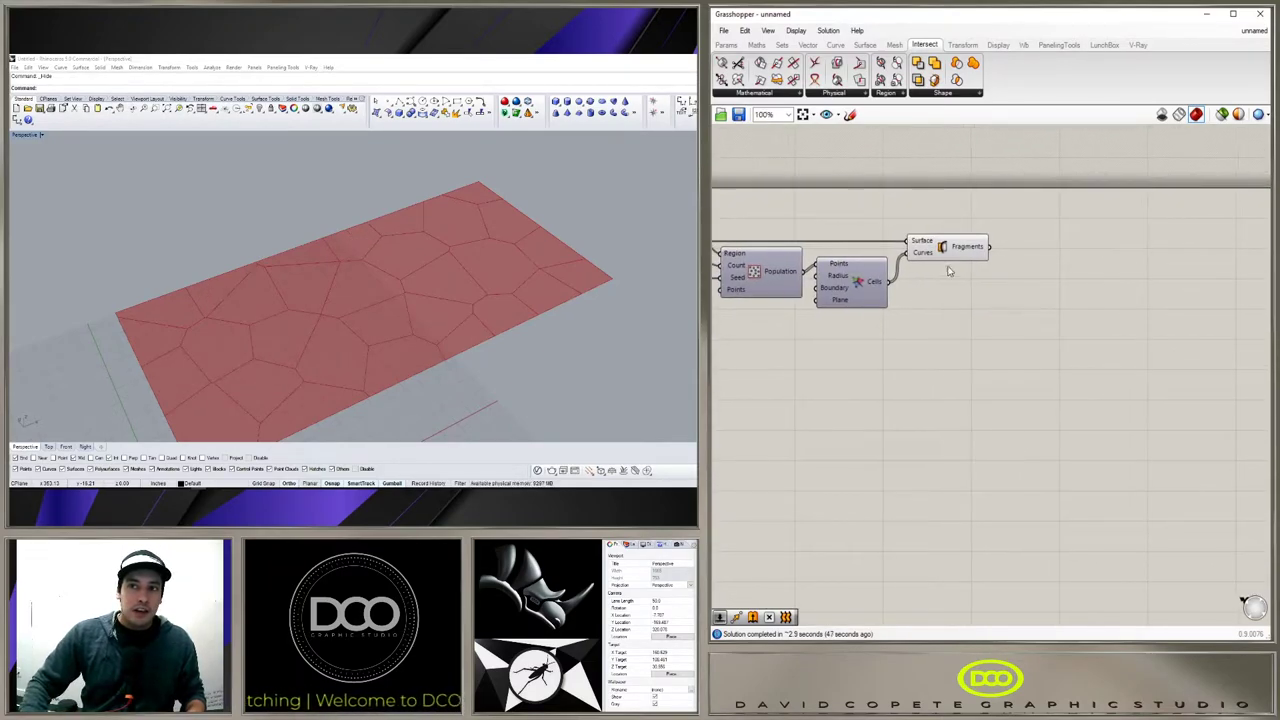
drag(949, 271, 956, 271)
click(1017, 351)
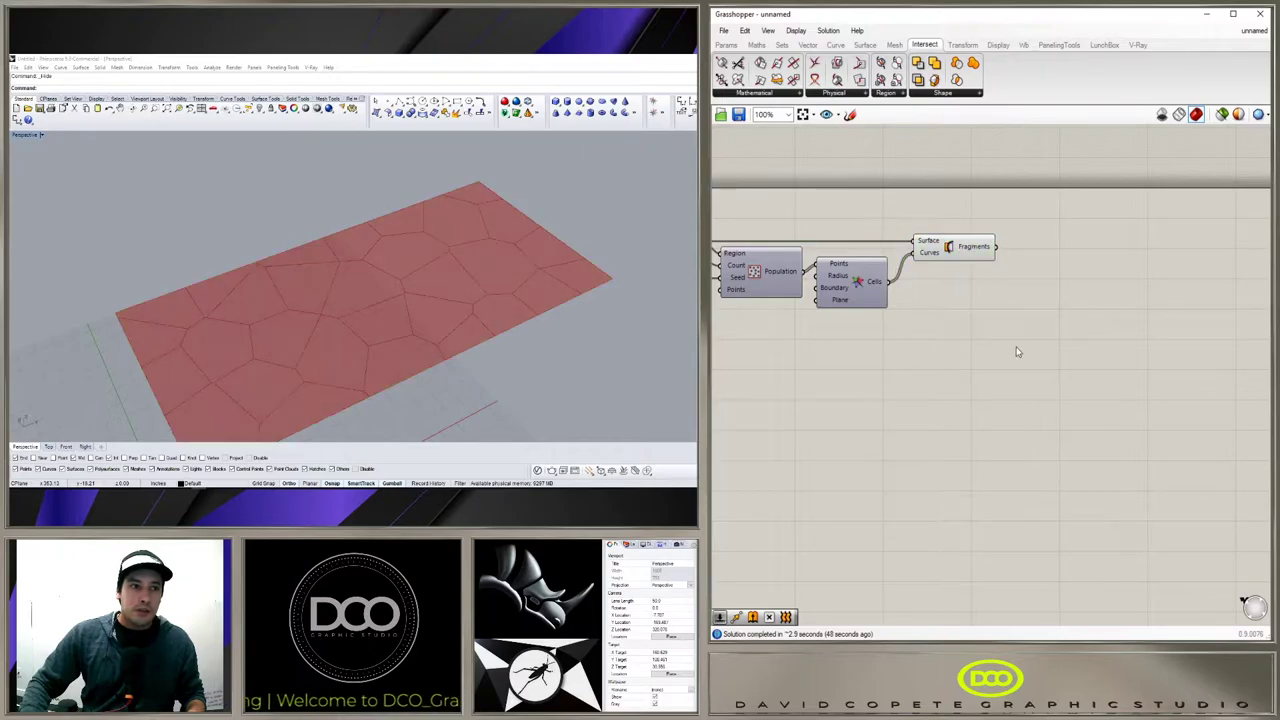
click(953, 256)
click(960, 278)
Step: Add a Deconstruct Brep component, connect Surface Split's Fragments output to its Brep input, and place it beside Surface Split
right_drag(438, 306, 402, 304)
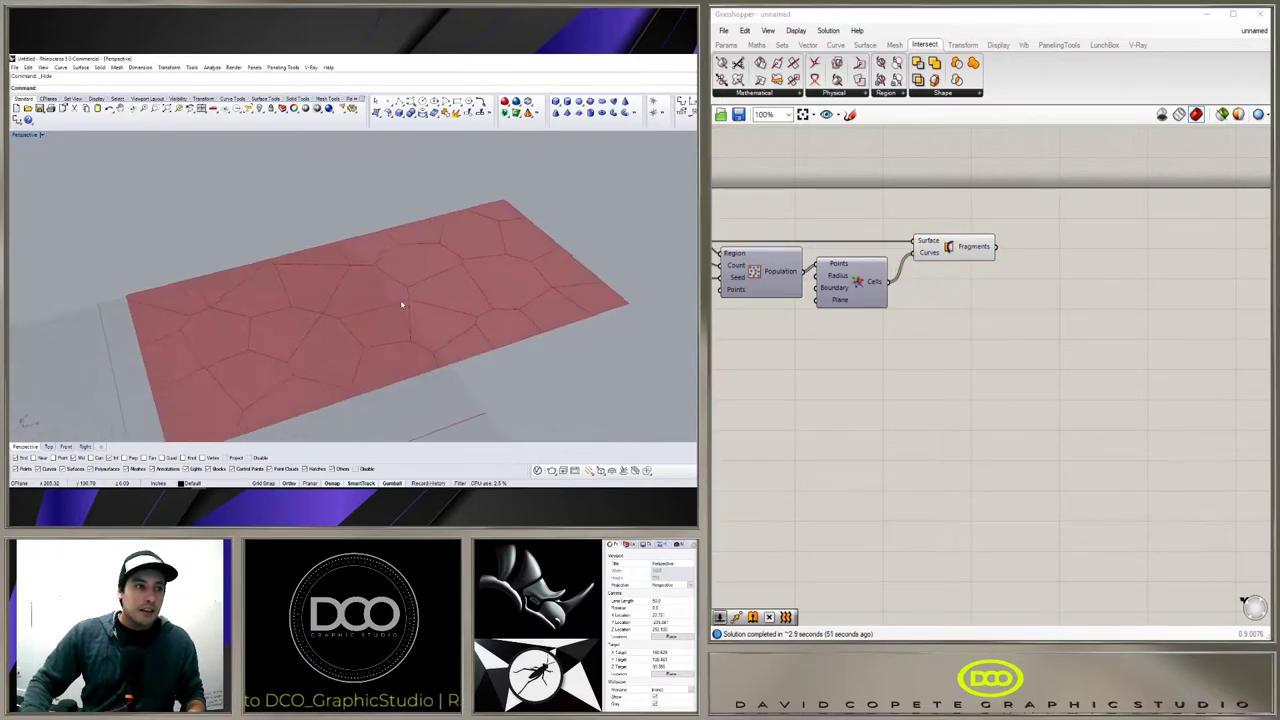
scroll(161, 408, up, 3)
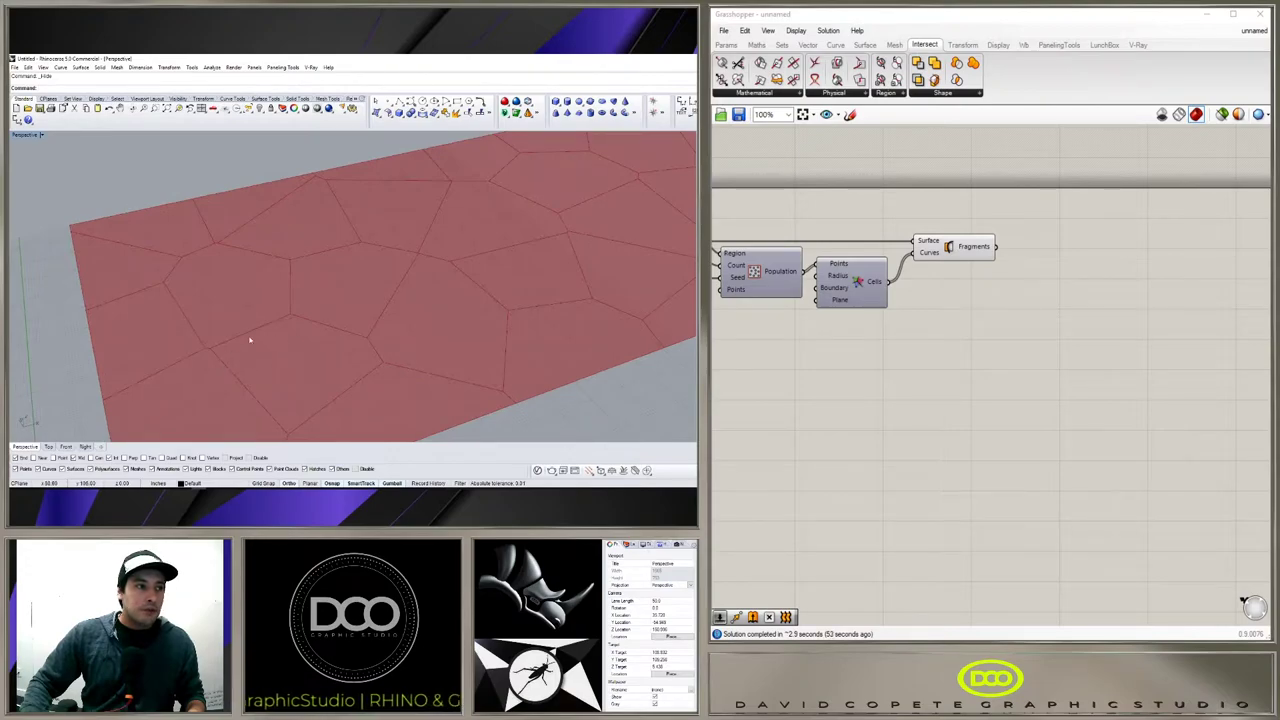
double_click(1099, 260)
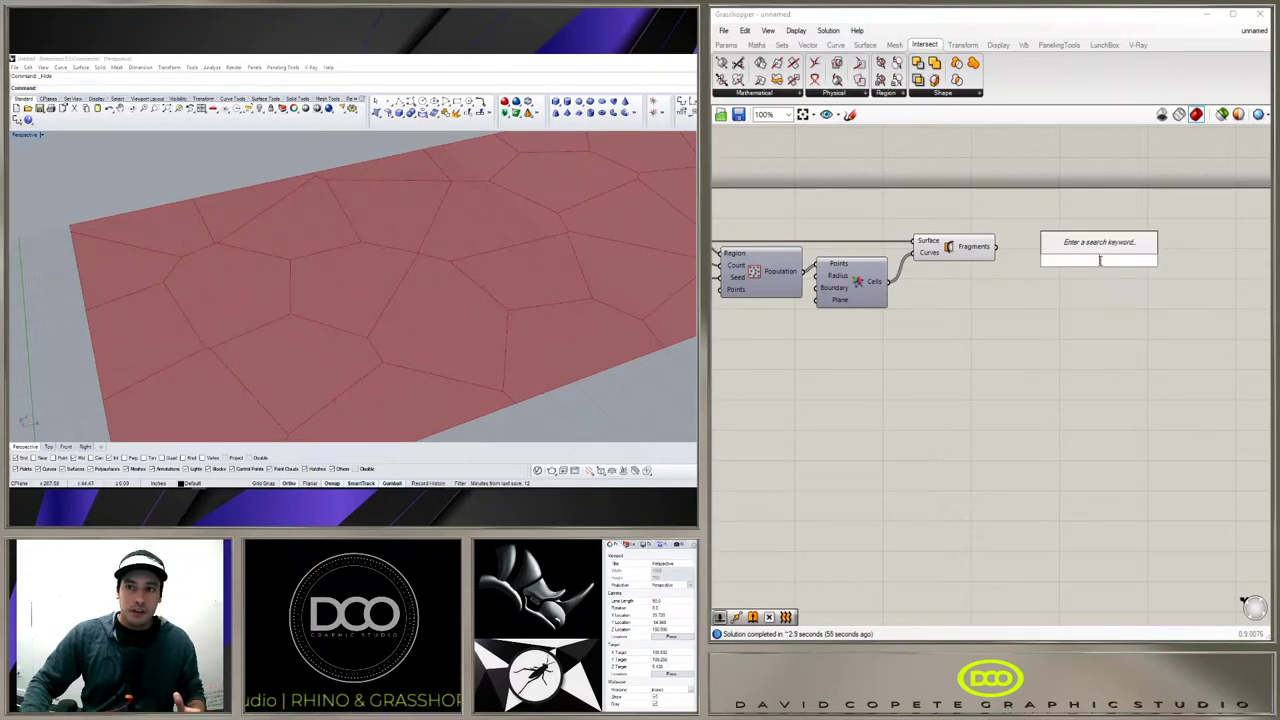
text(deconstruct)
click(1104, 171)
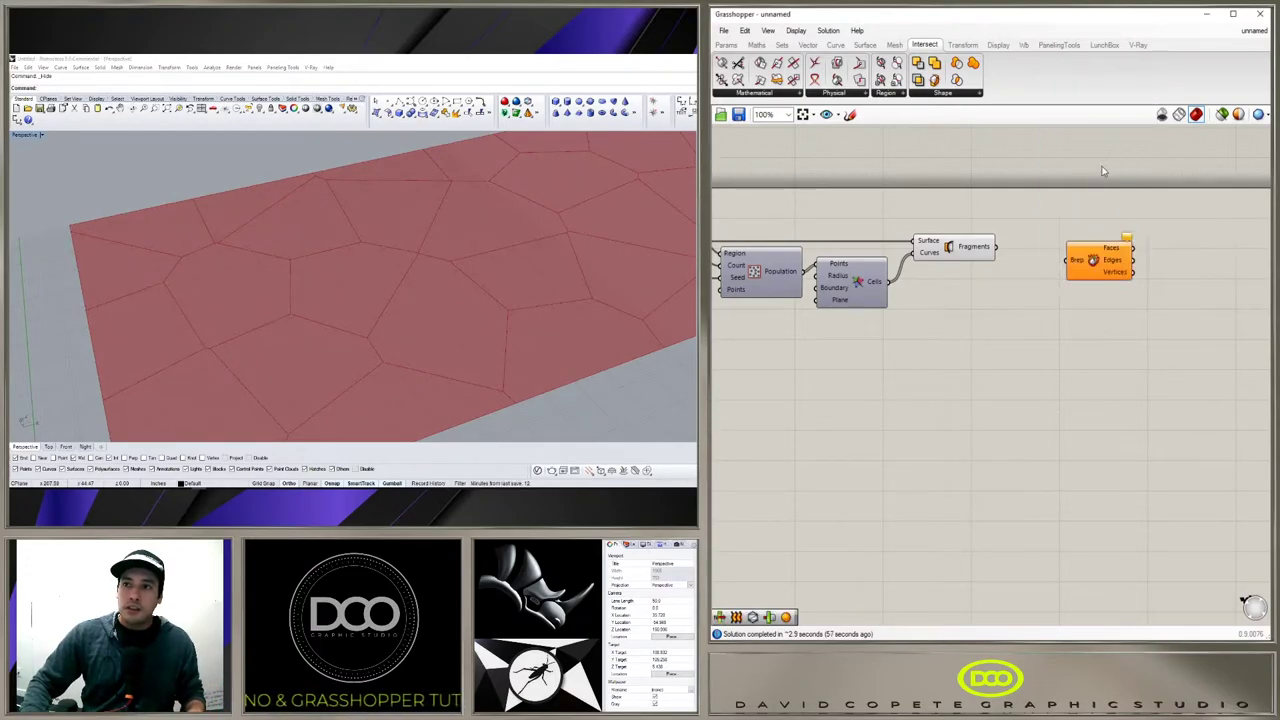
drag(996, 246, 1039, 247)
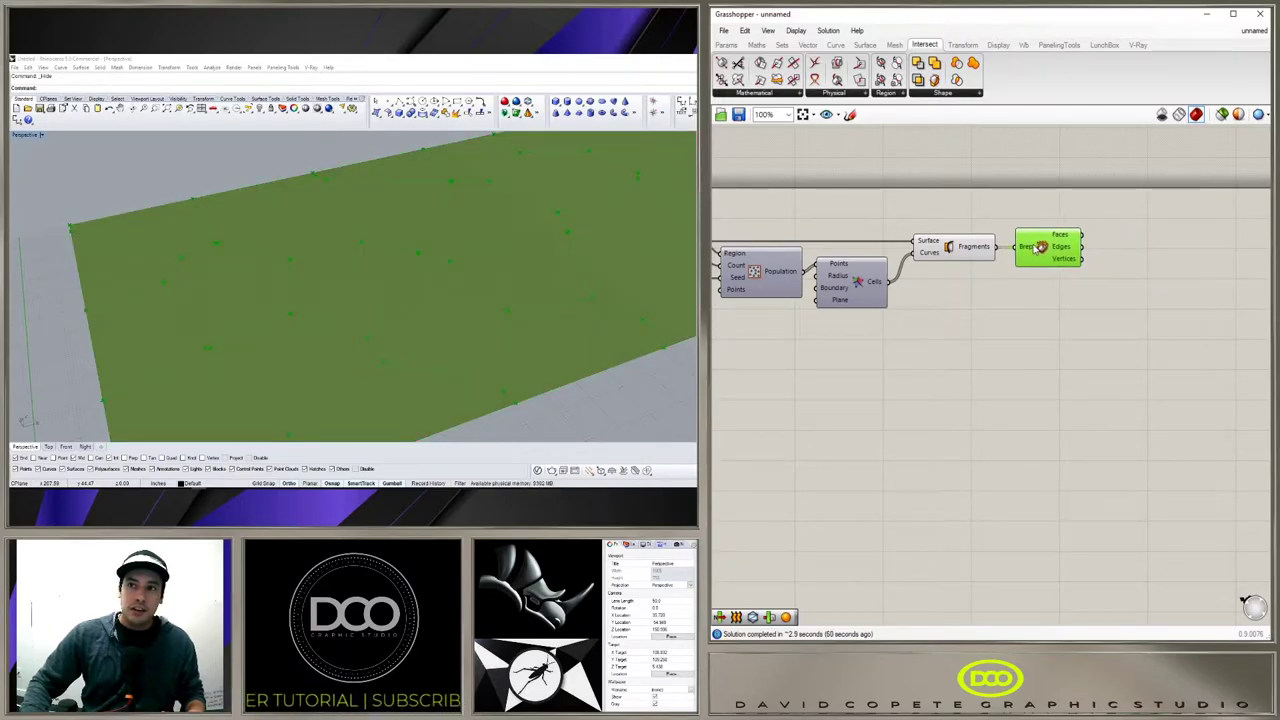
click(993, 286)
mouse_move(1066, 237)
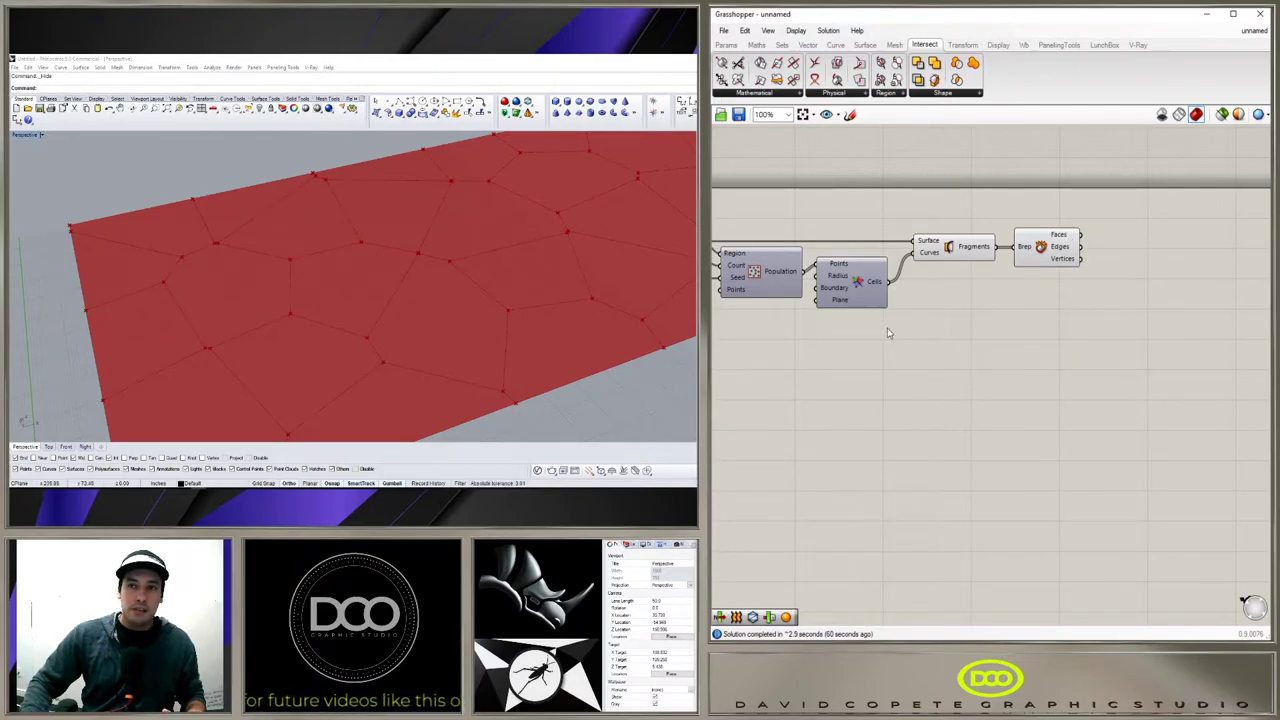
Step: Turn off the preview of the Surface Split component
drag(948, 298, 931, 200)
middle_click(944, 211)
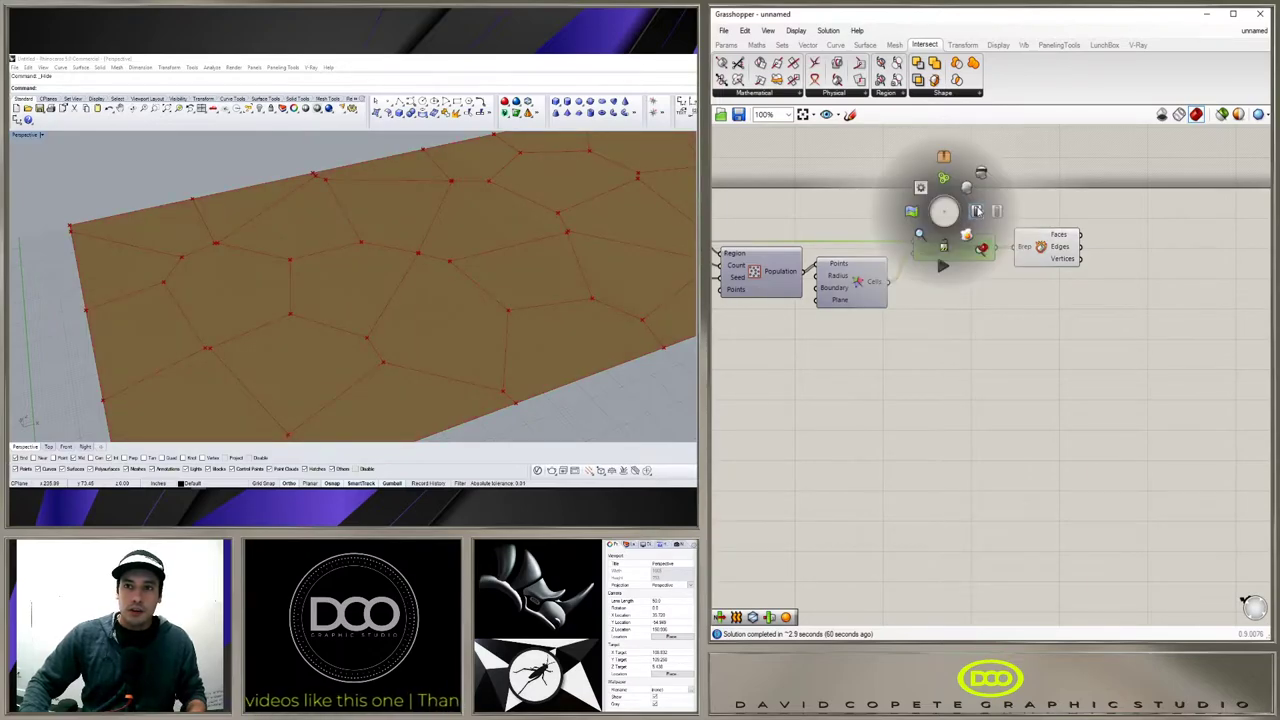
click(981, 178)
right_drag(1191, 254, 1041, 265)
click(906, 259)
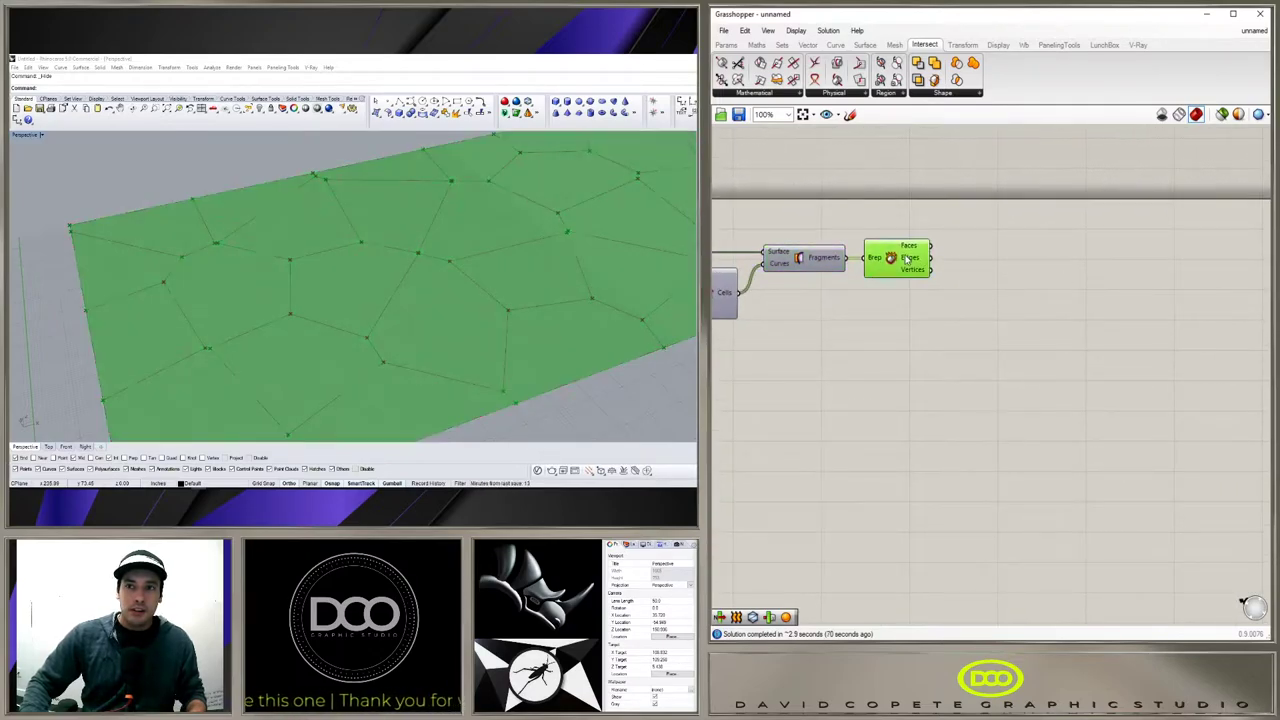
Step: Add an Offset Curve component and connect Deconstruct Brep's Faces output to its Curve input
double_click(1019, 256)
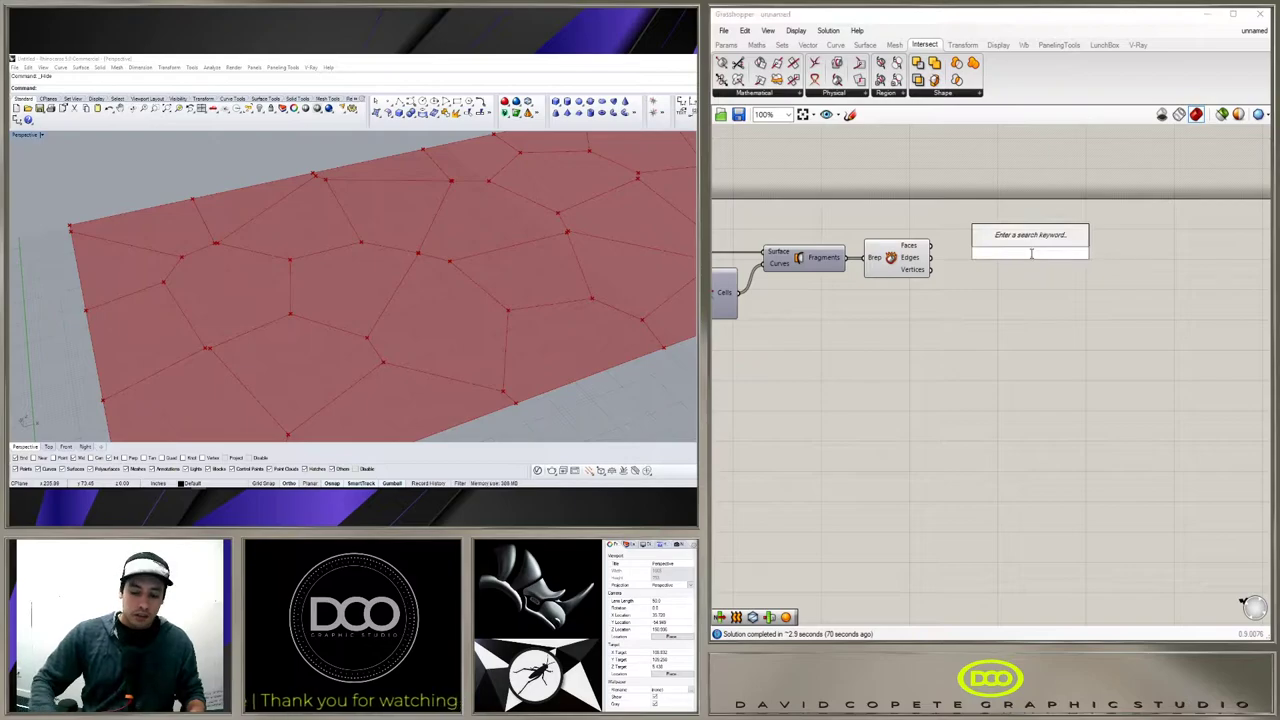
text(OFF)
key(Return)
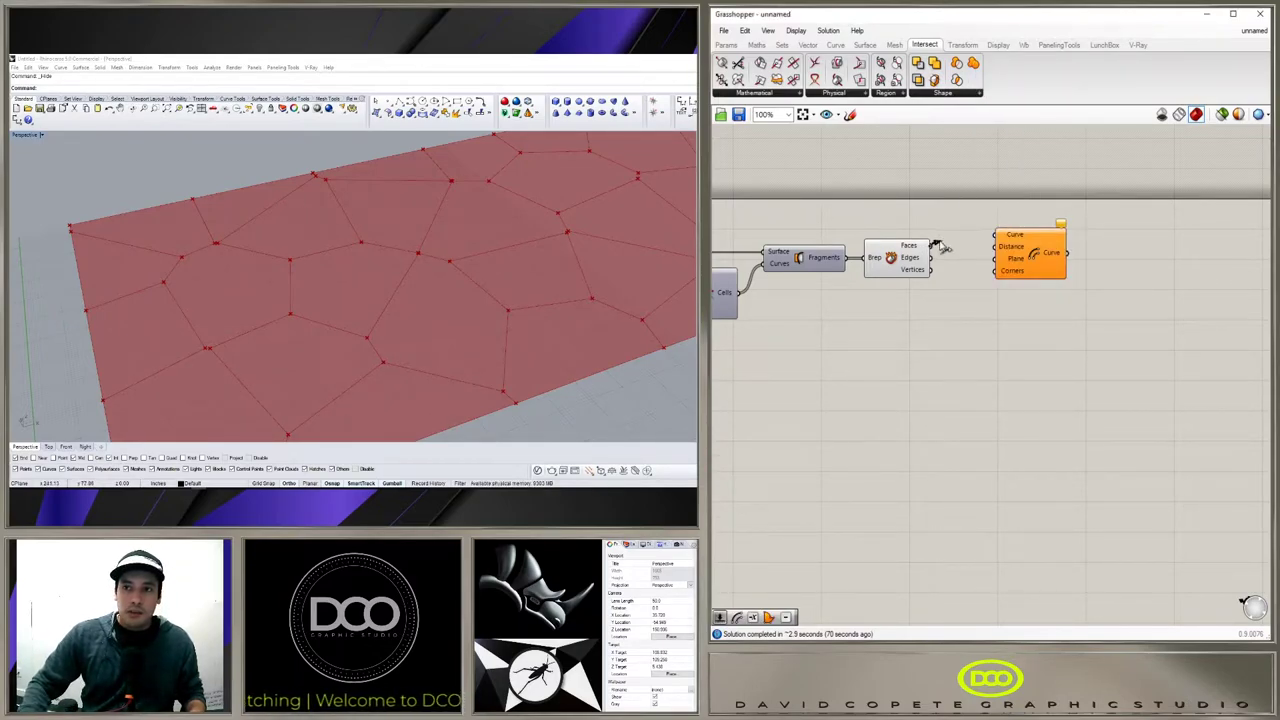
drag(932, 245, 1013, 290)
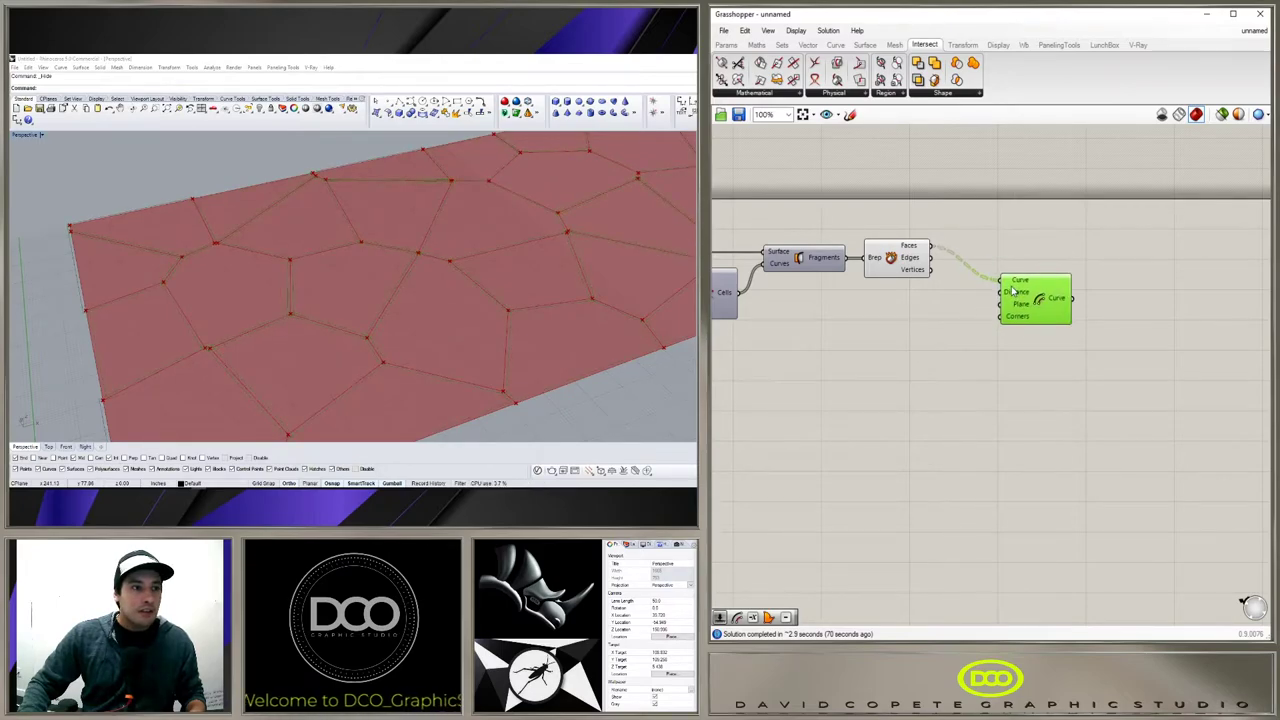
Step: Add a number slider of 2, connect it to Offset Curve's Distance input, set it to 3, and inspect the offset cells
scroll(1002, 302, up, 2)
double_click(829, 318)
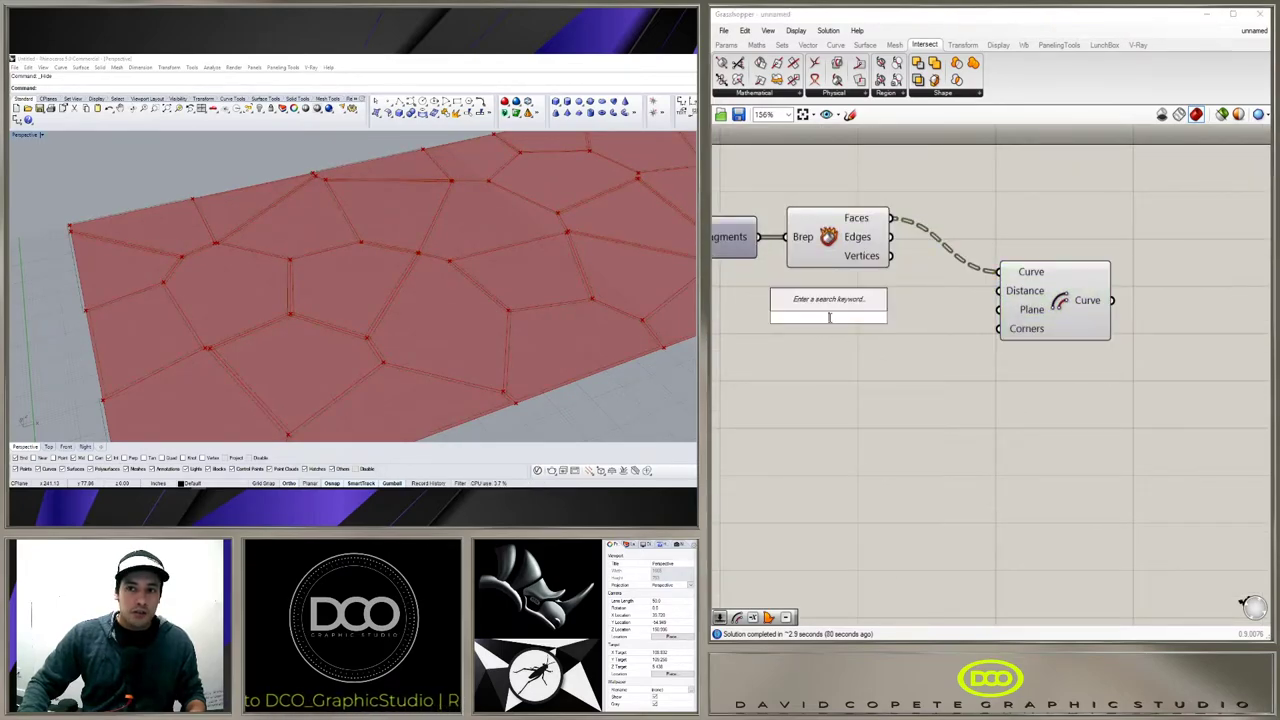
text(2)
key(Return)
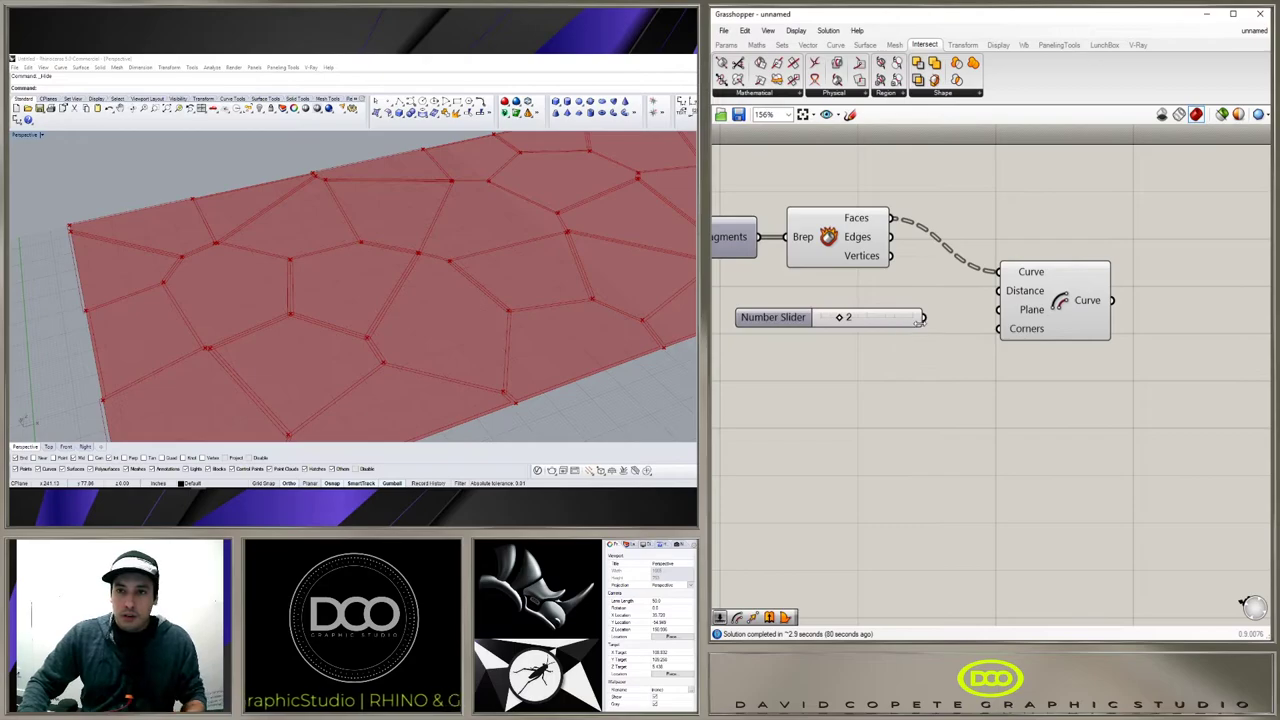
drag(921, 318, 999, 291)
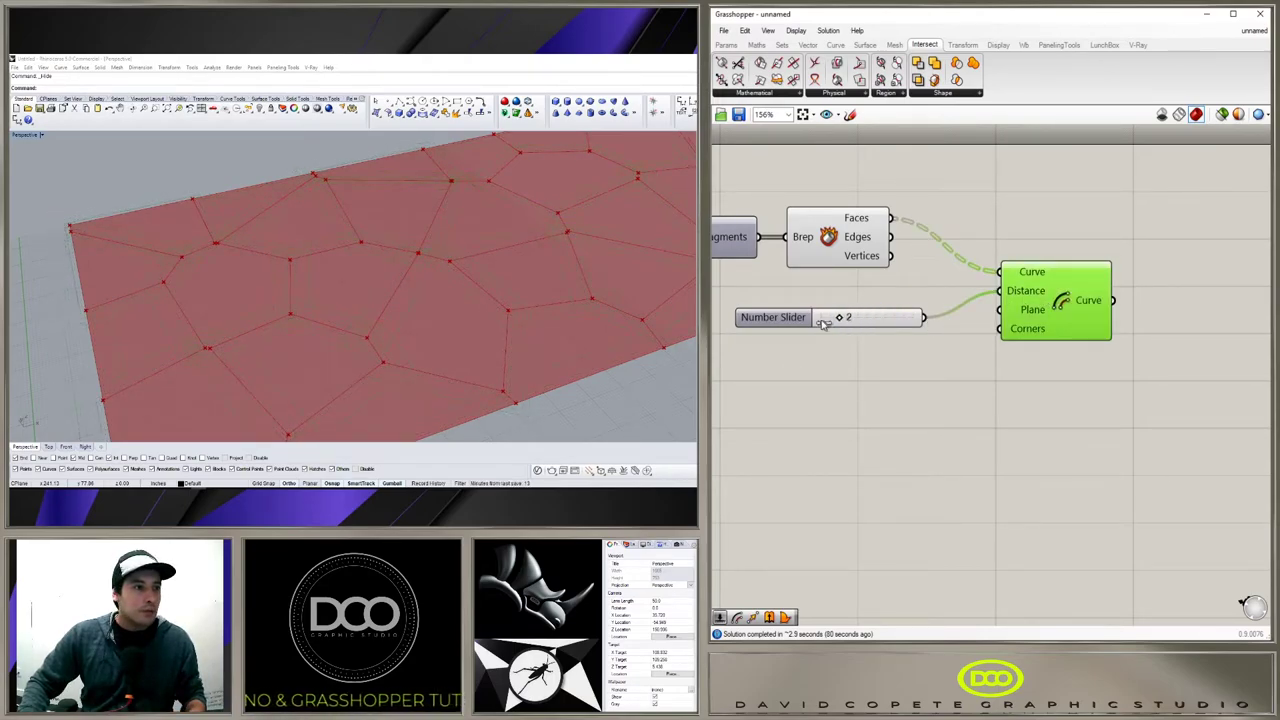
drag(839, 318, 850, 320)
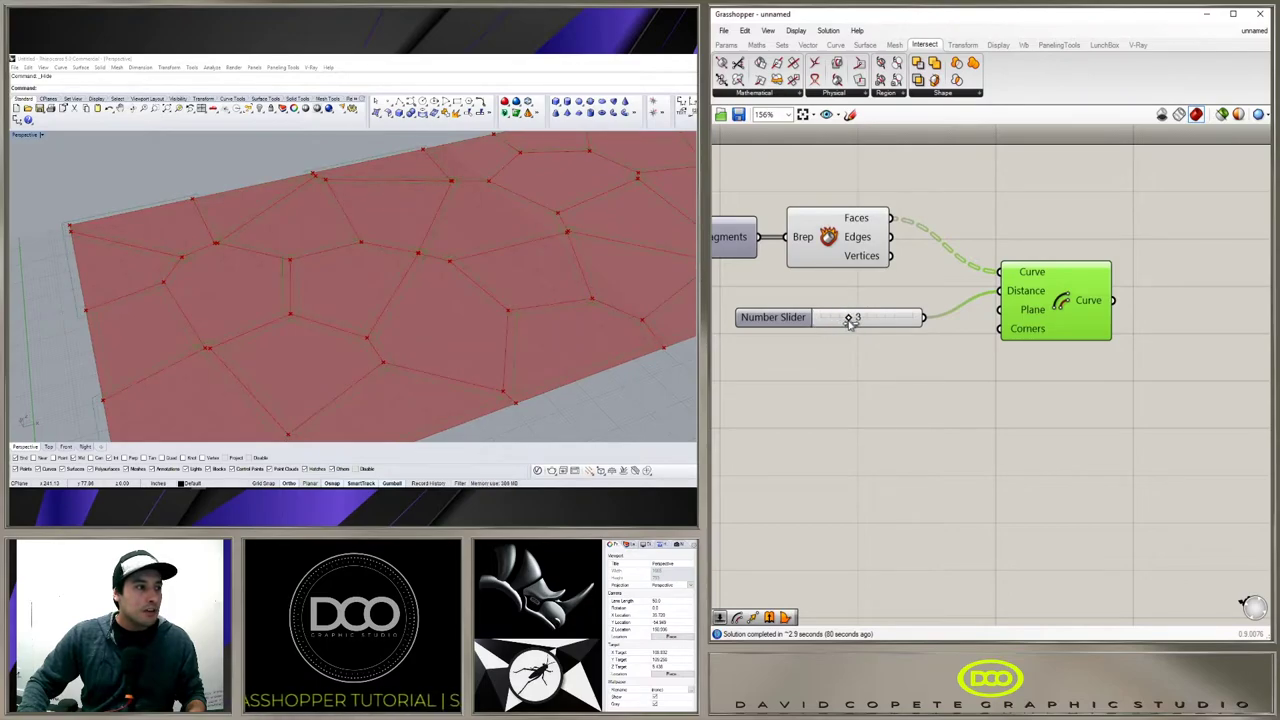
shift+right_drag(110, 320, 201, 297)
scroll(215, 300, down, 4)
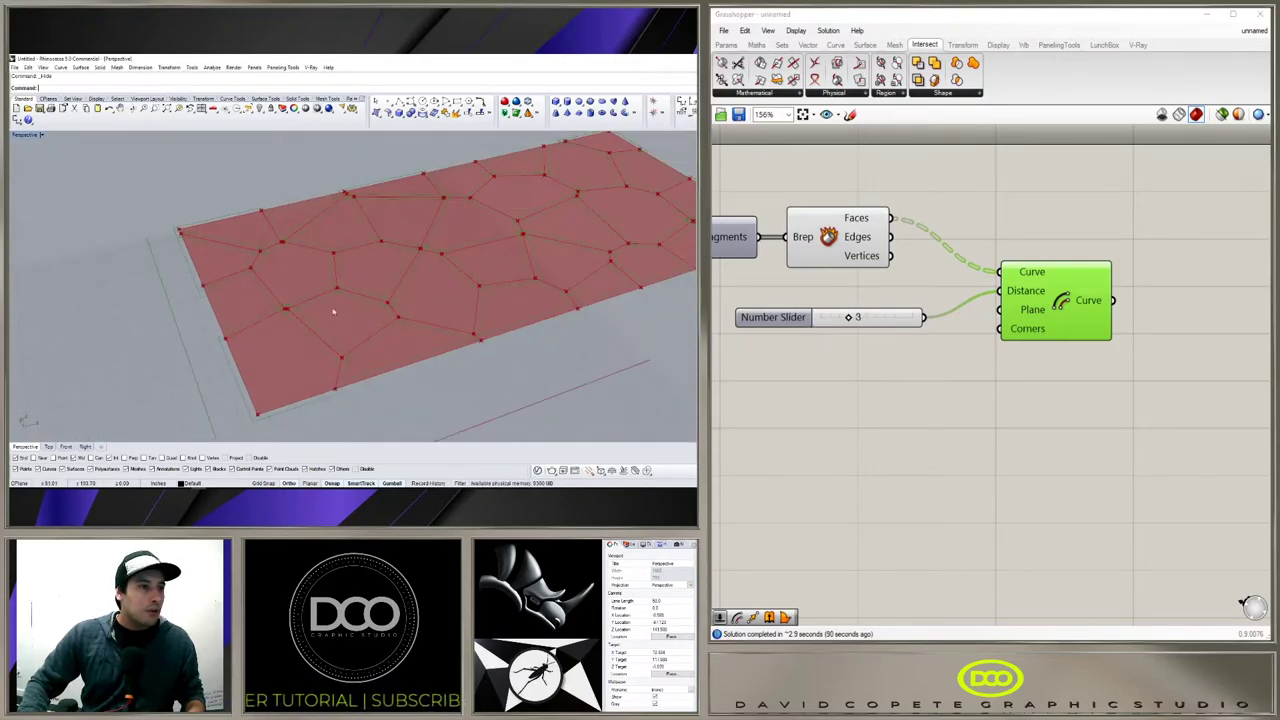
right_drag(334, 312, 300, 328)
scroll(291, 323, up, 4)
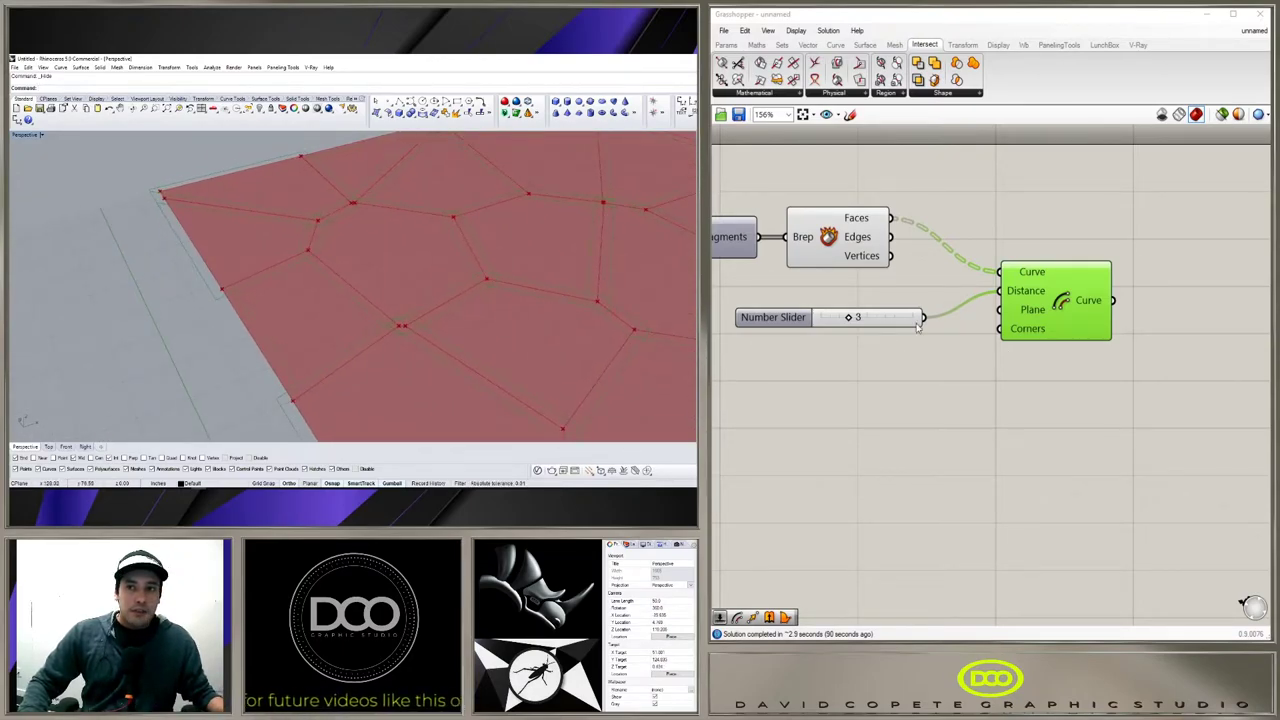
Step: Insert a Negative component between the distance slider and Offset Curve's Distance input, and set the slider to 0
drag(849, 319, 735, 322)
double_click(931, 396)
text(neg)
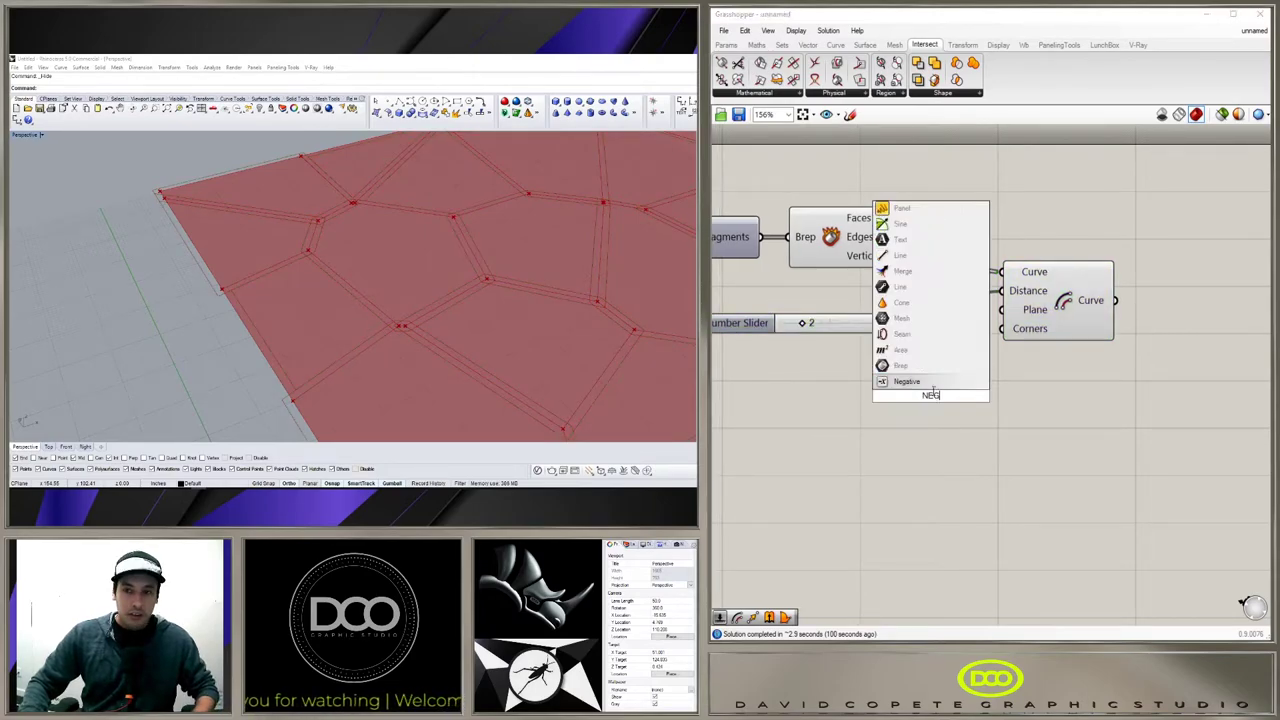
click(932, 383)
drag(765, 322, 815, 352)
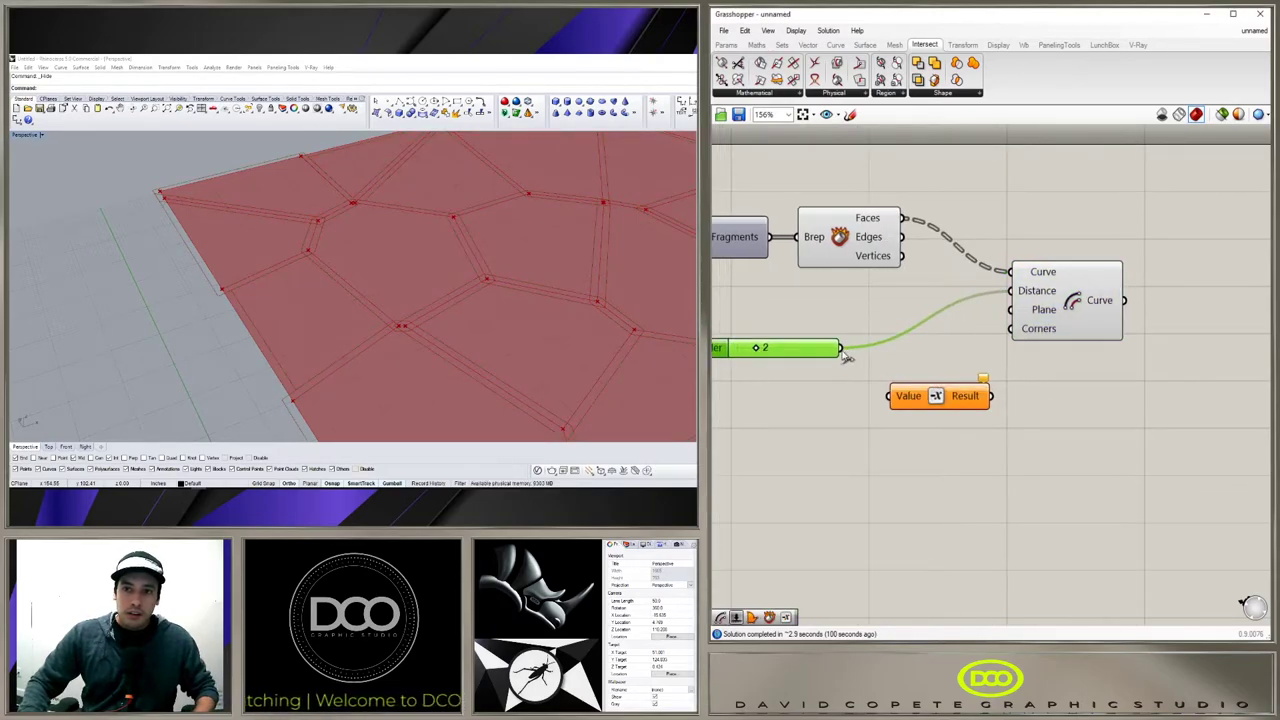
drag(919, 398, 1011, 291)
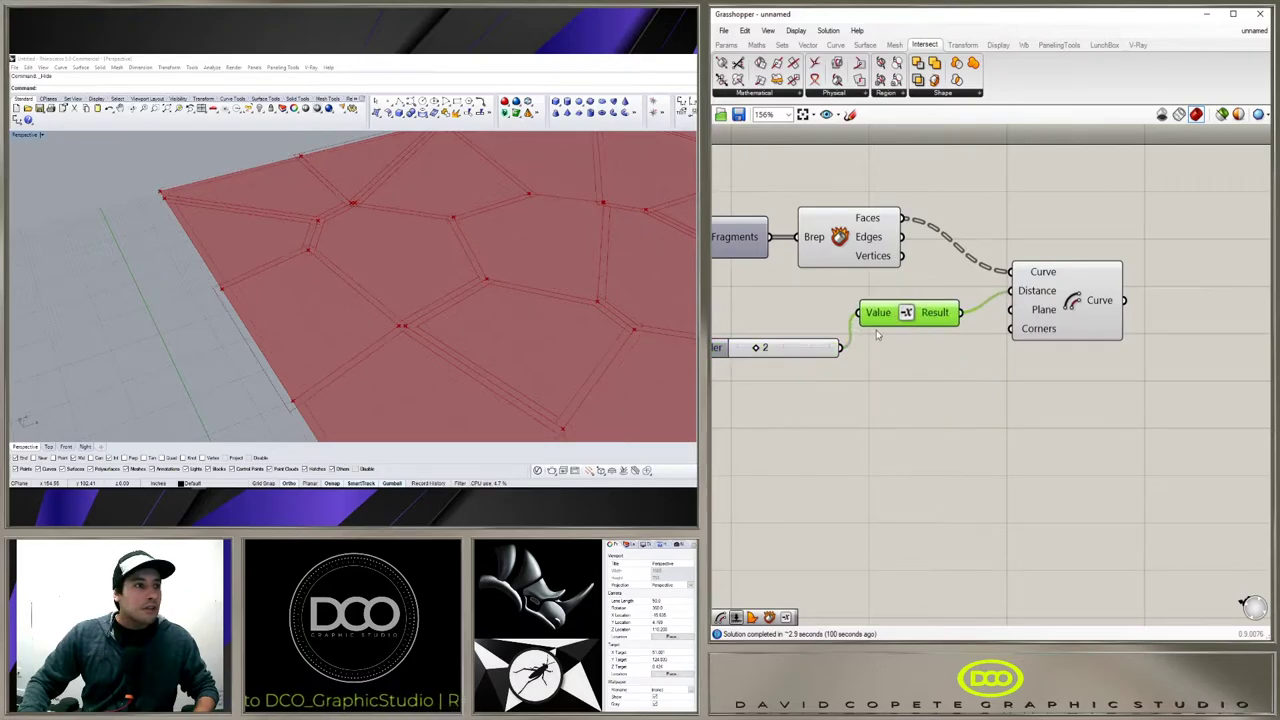
right_drag(877, 336, 1032, 328)
drag(912, 339, 880, 340)
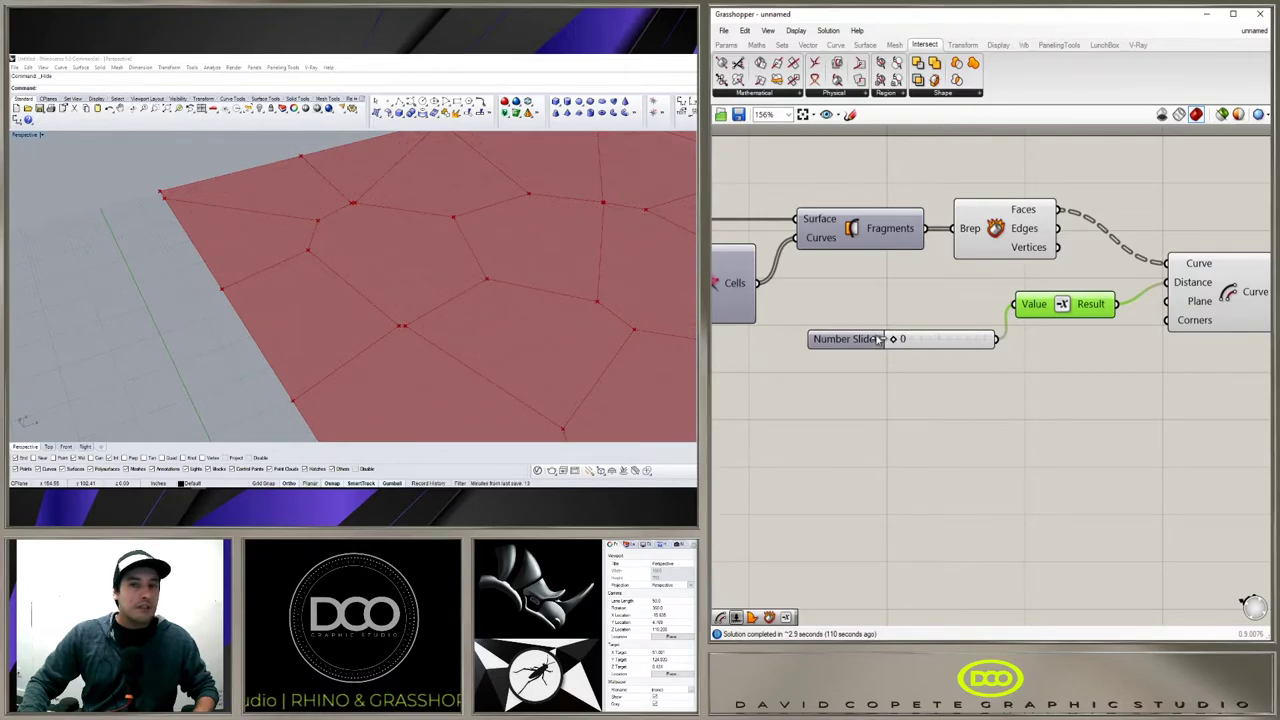
Step: Delete the distance slider, the Negative component and the Offset Curve component together
scroll(884, 371, down, 2)
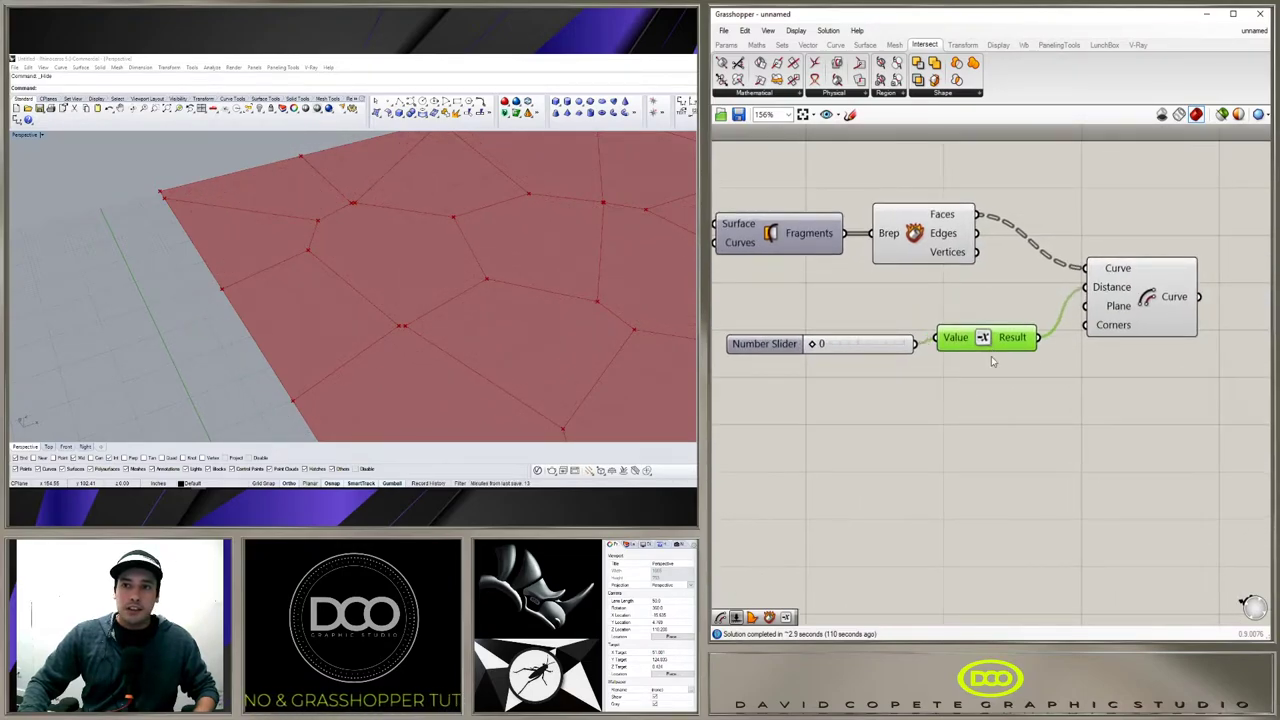
scroll(1000, 373, down, 3)
scroll(1000, 374, up, 2)
drag(1068, 396, 861, 298)
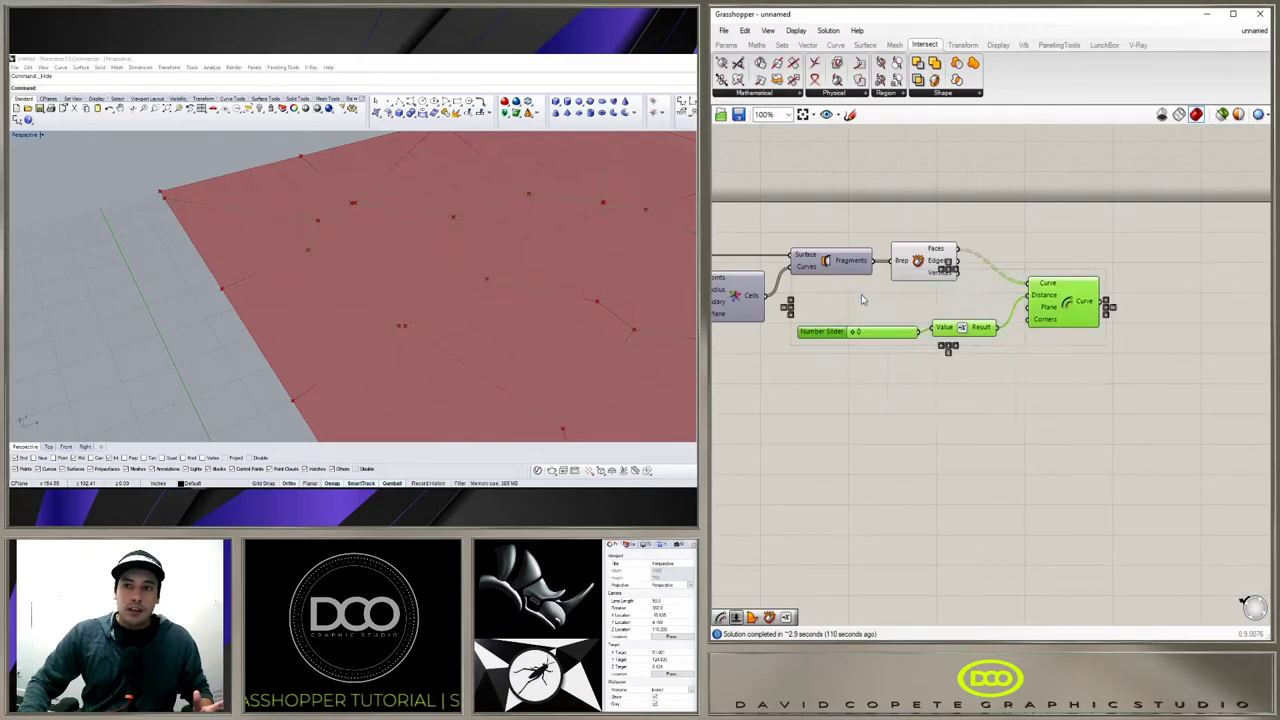
key(Delete)
Step: Add an Area component and place it beside the Deconstruct Brep component, slightly higher
double_click(1035, 275)
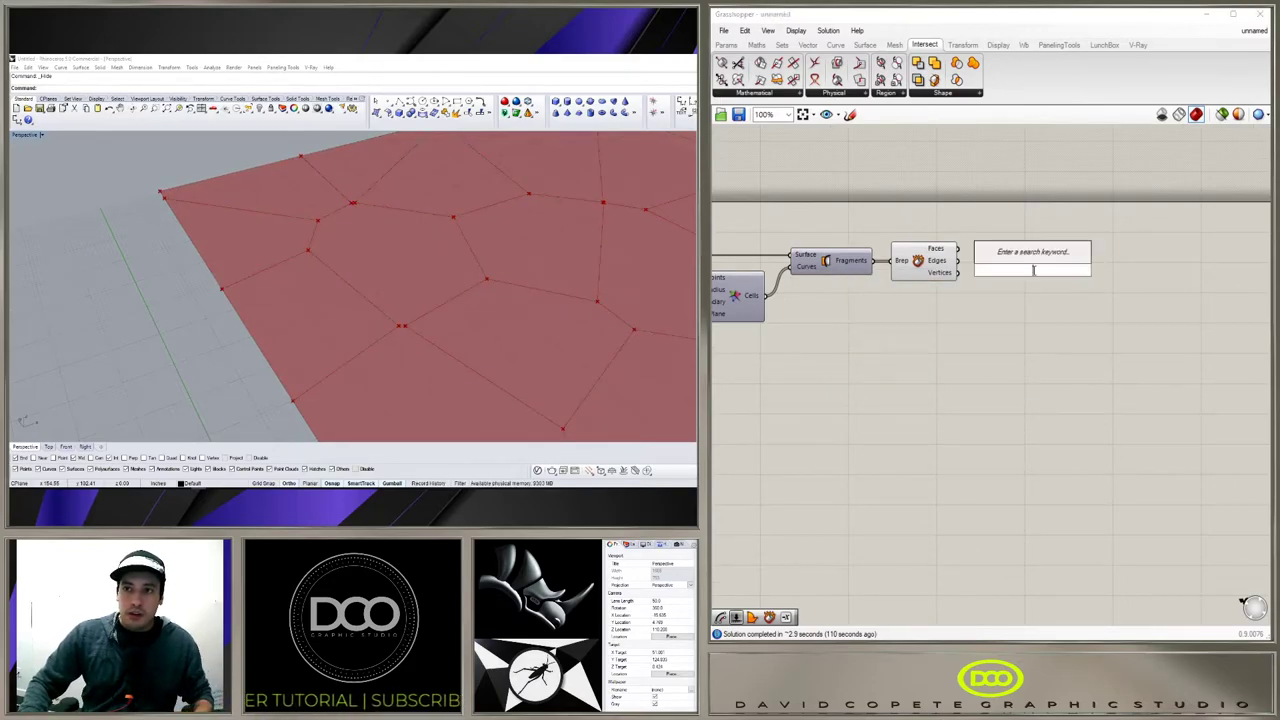
text(area)
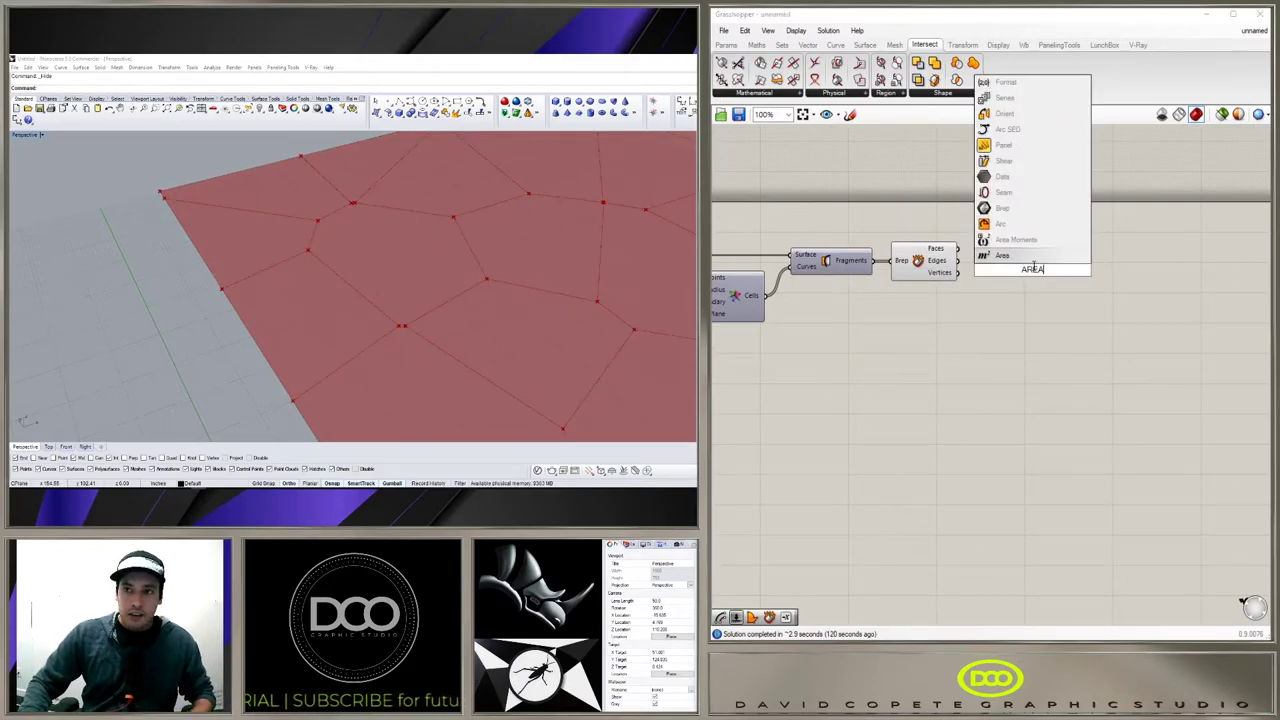
key(Return)
click(1010, 272)
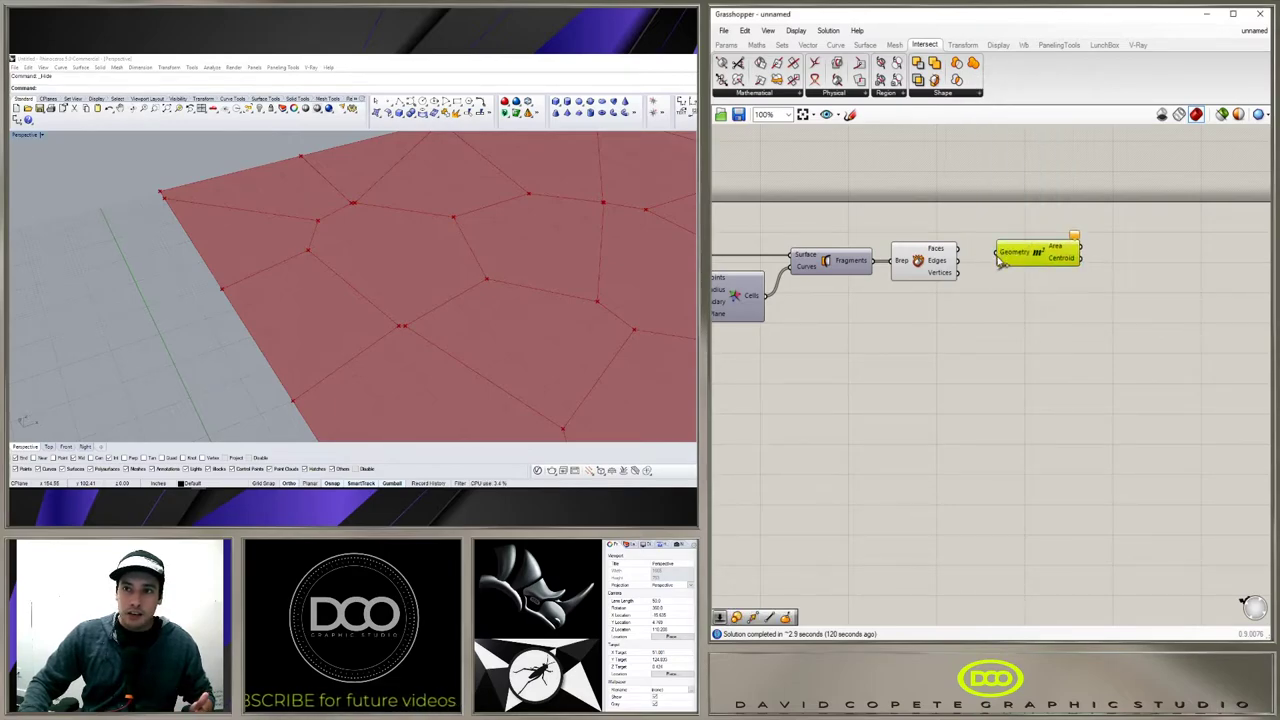
scroll(1000, 252, up, 3)
drag(1075, 250, 1091, 232)
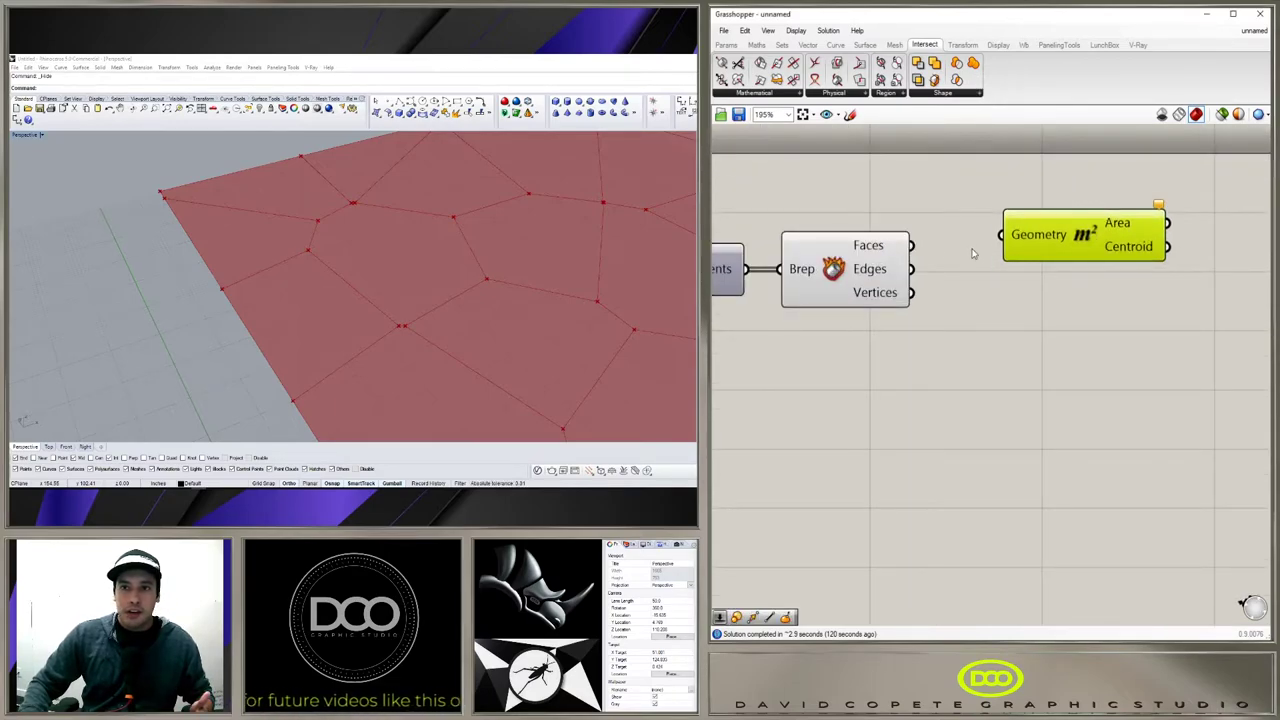
Step: Connect Deconstruct Brep's Faces output to the Area component's Geometry input, and add a Scale component beyond Area
drag(910, 245, 1096, 234)
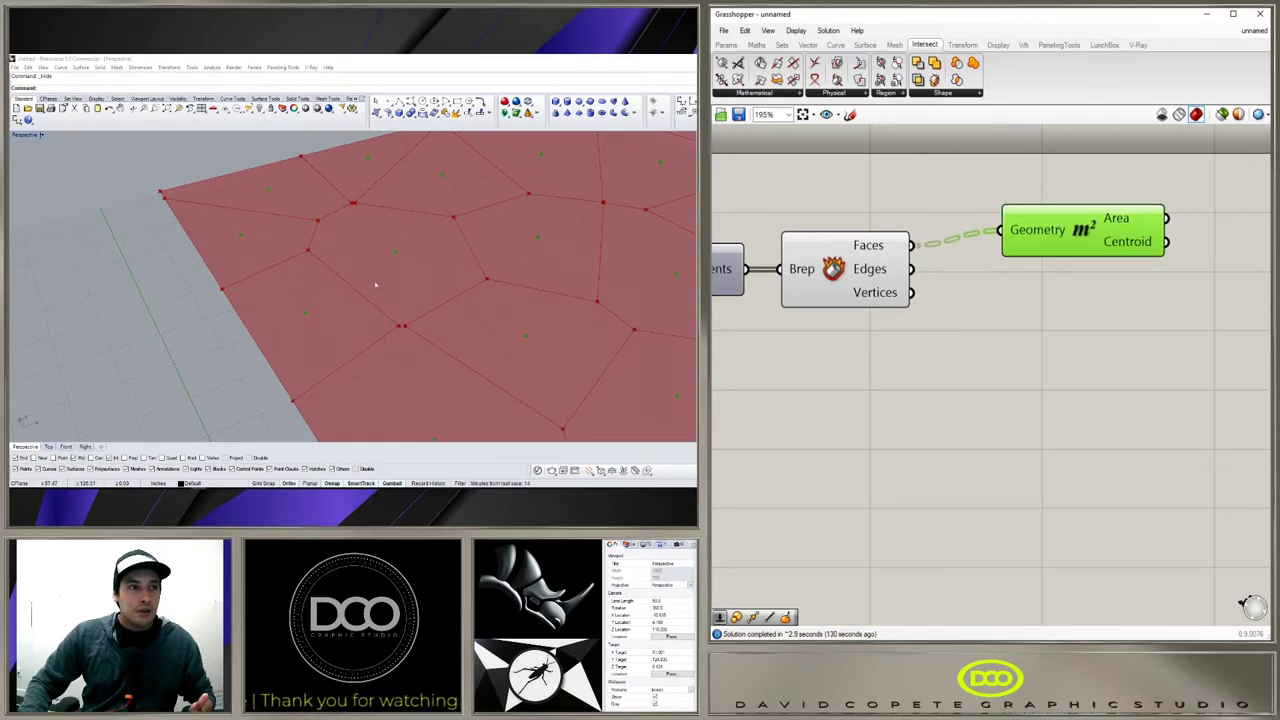
drag(1064, 253, 1041, 228)
right_drag(1082, 248, 820, 268)
double_click(1079, 249)
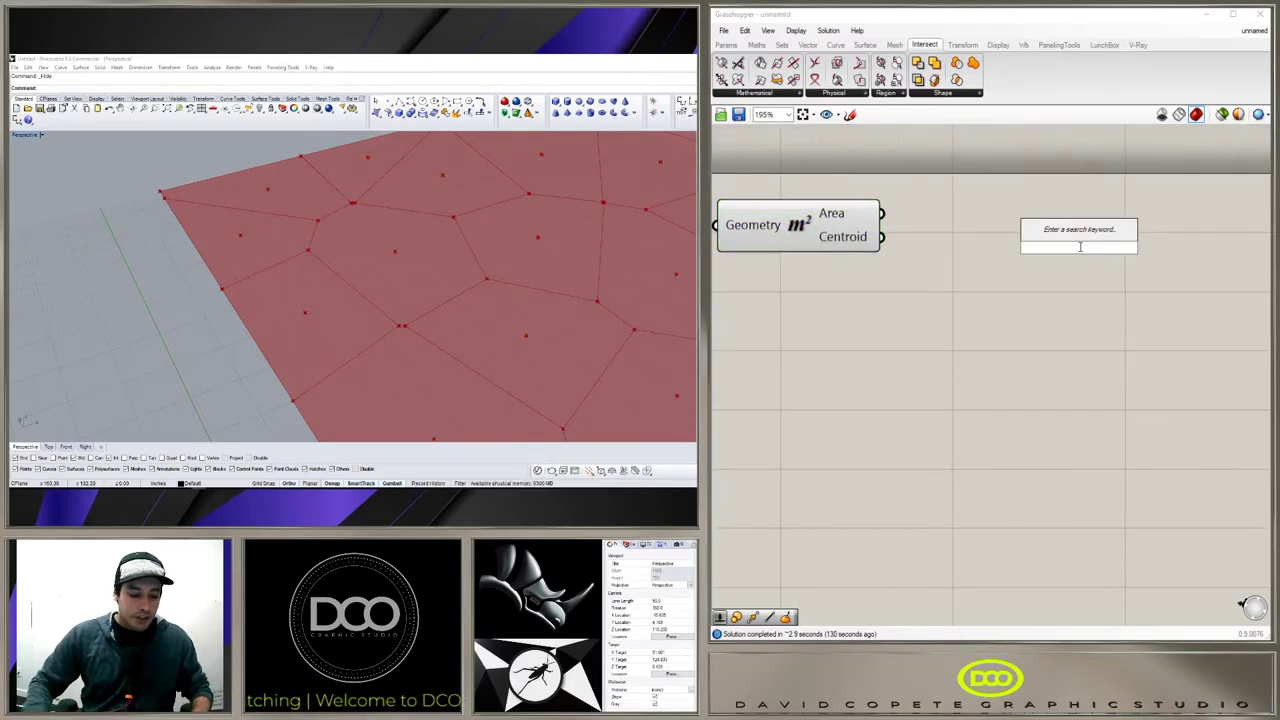
text(scale)
key(Return)
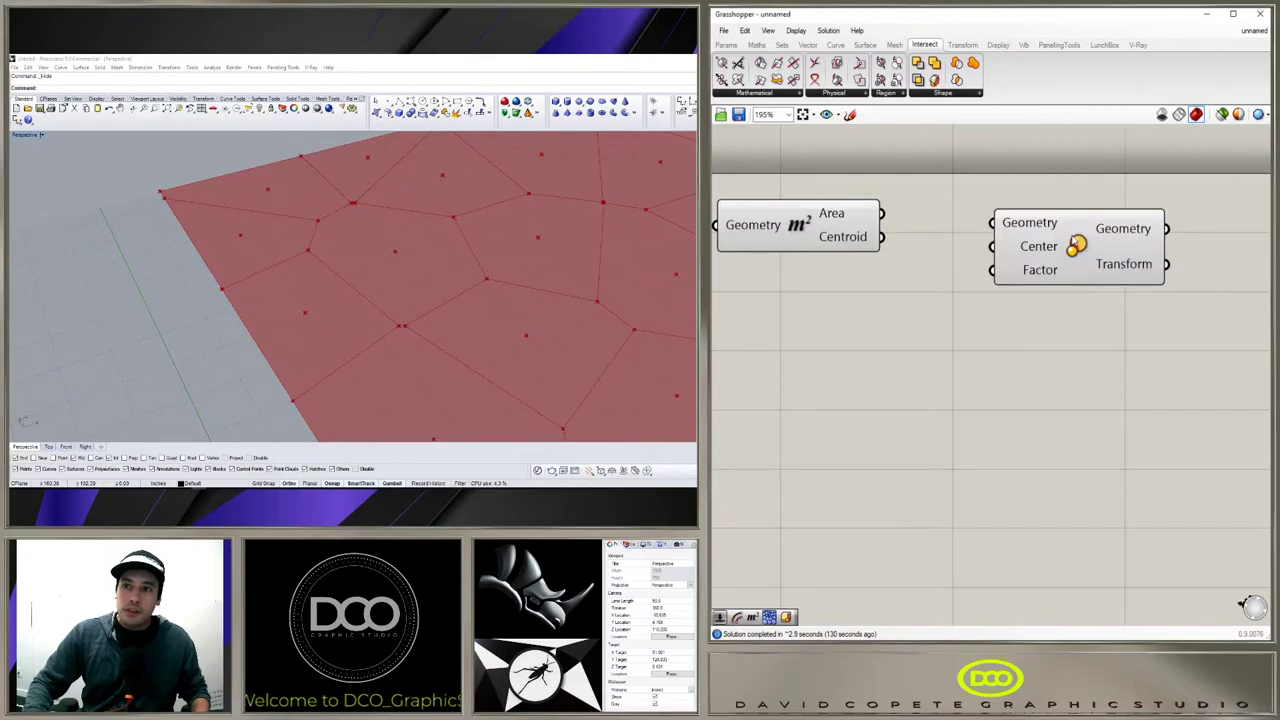
Step: Connect the Area component's Centroid output to the Scale component's Center input
scroll(1005, 247, down, 2)
right_drag(1005, 247, 1100, 248)
scroll(1100, 249, up, 2)
drag(988, 234, 1078, 247)
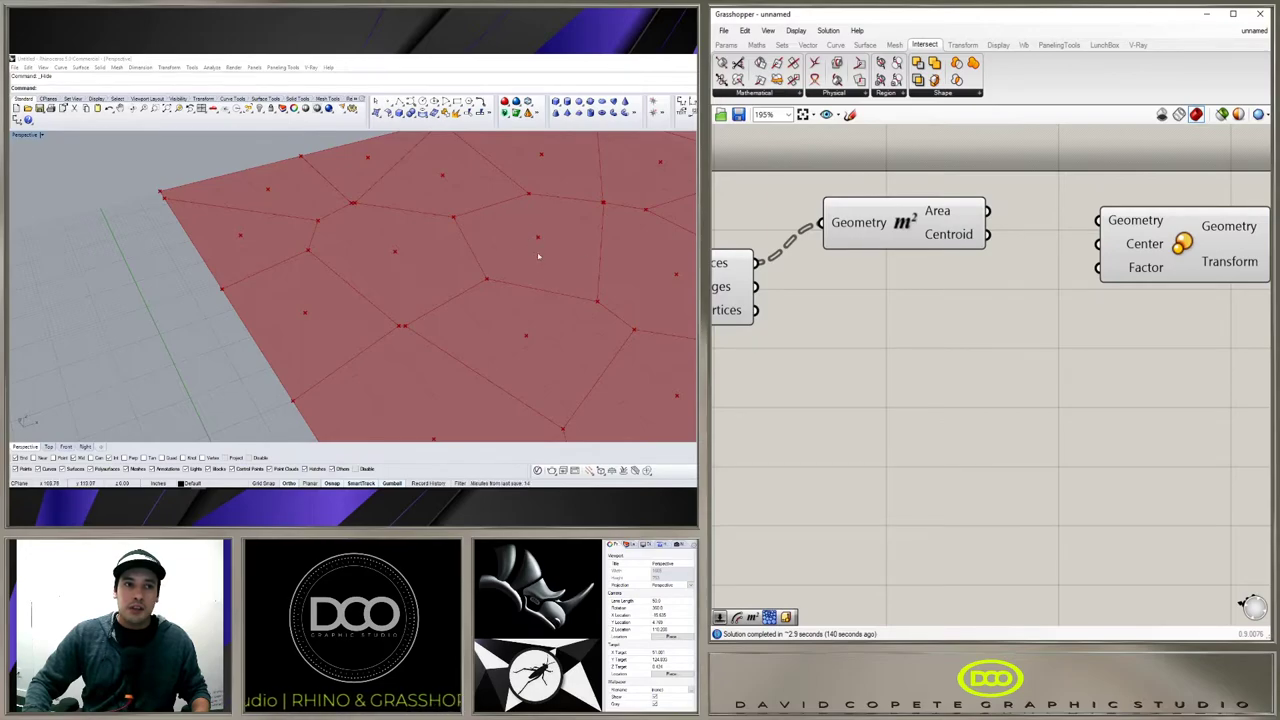
drag(987, 234, 1099, 244)
scroll(1032, 372, down, 2)
scroll(1032, 372, down, 2)
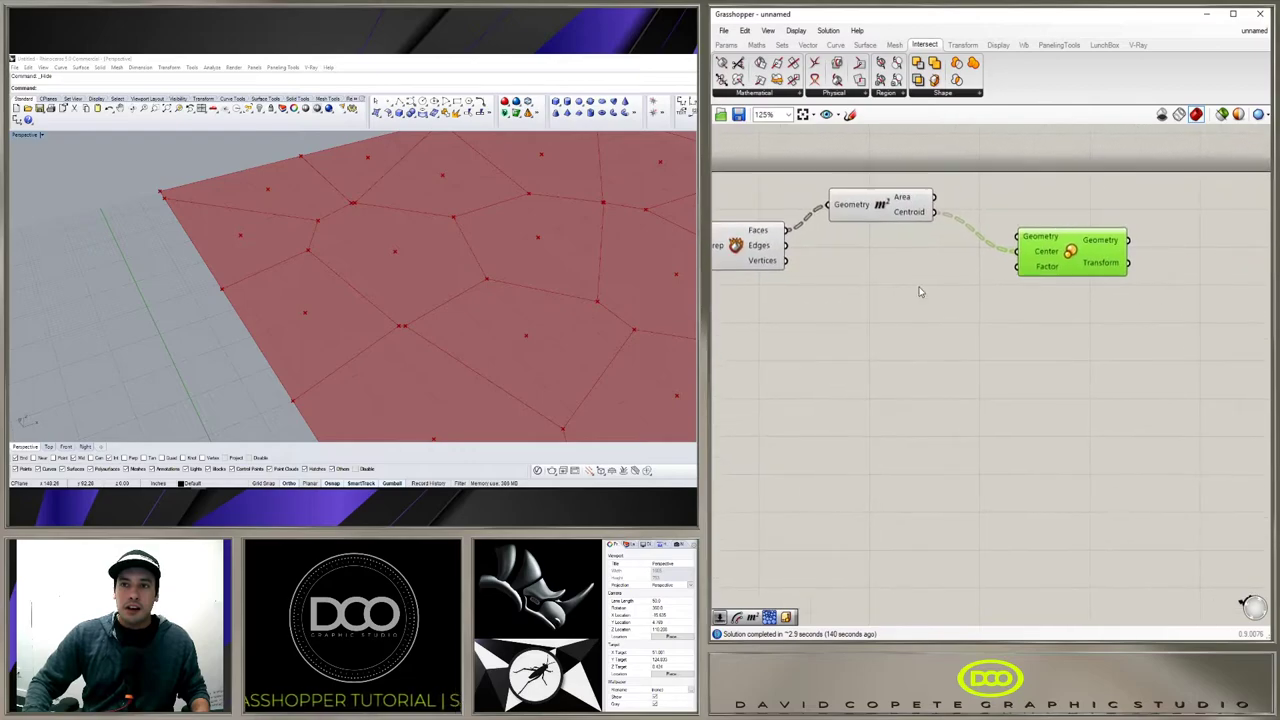
Step: Connect Deconstruct Brep's Faces output to the Scale component's Geometry input and inspect the scaled cells in the Rhino viewport
right_drag(991, 293, 1050, 281)
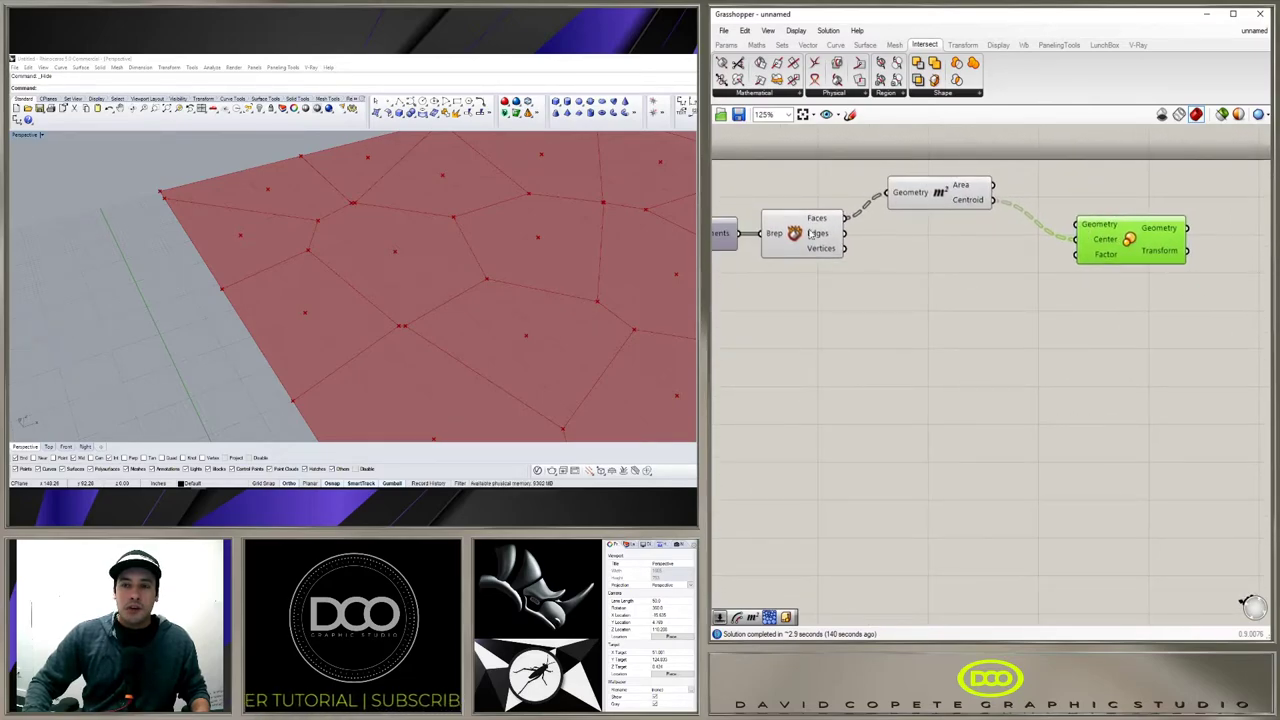
drag(844, 218, 1083, 229)
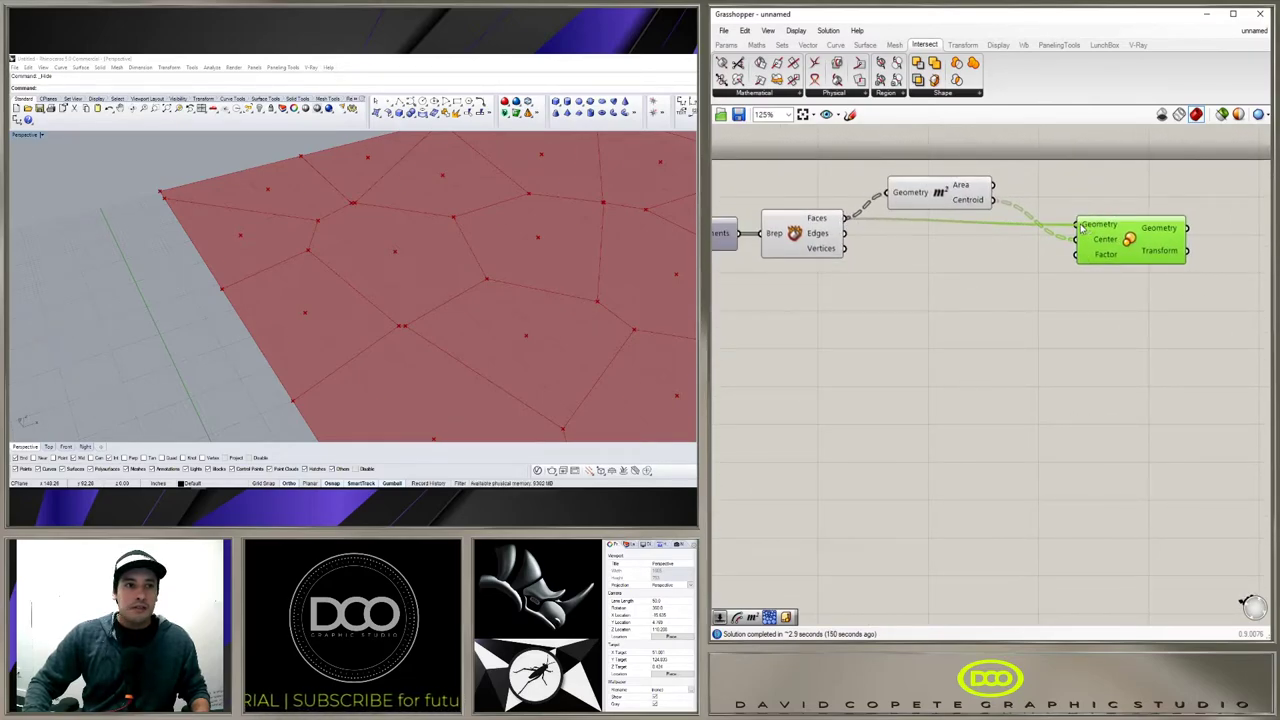
scroll(404, 262, down, 8)
right_drag(530, 260, 500, 294)
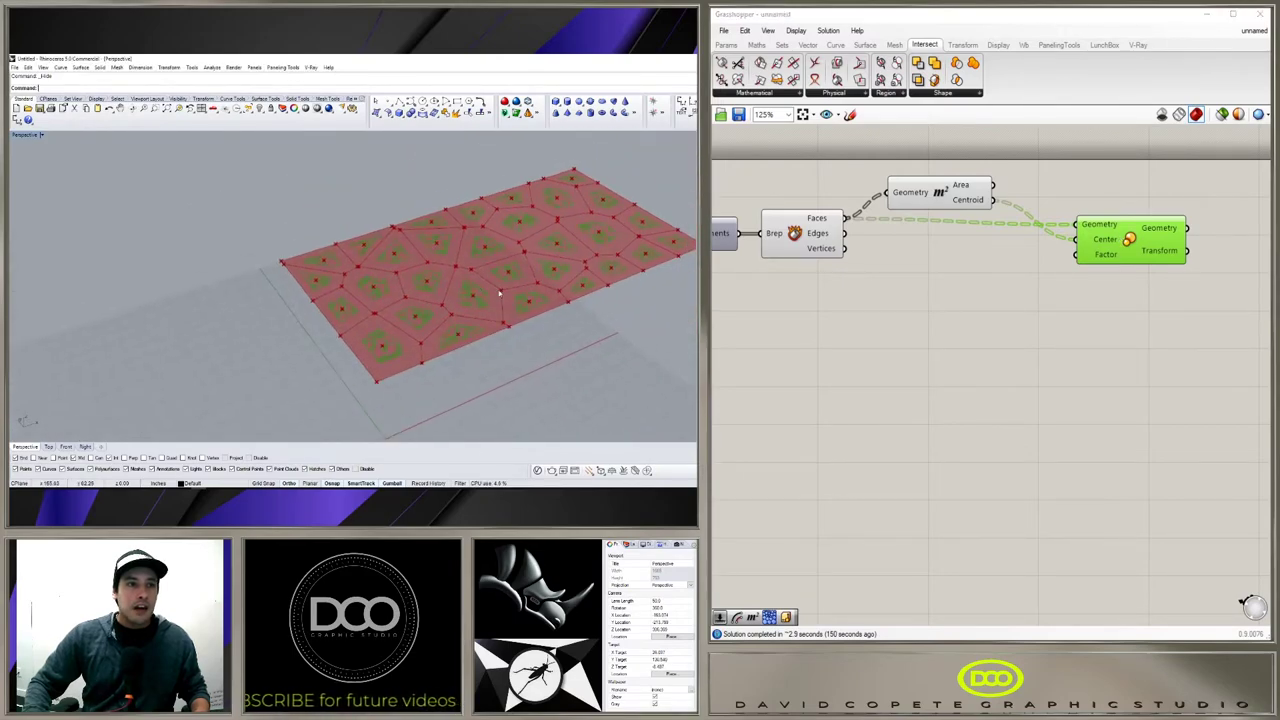
scroll(420, 303, up, 2)
right_drag(407, 303, 599, 208)
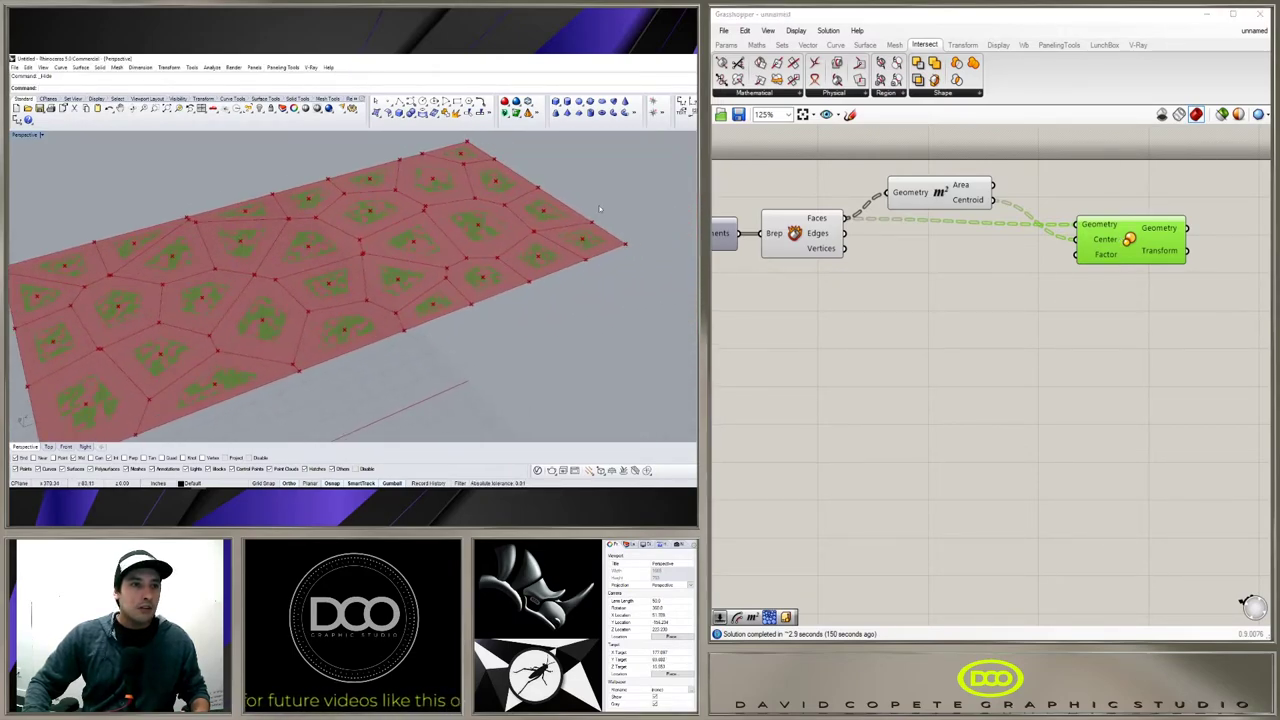
scroll(507, 234, up, 3)
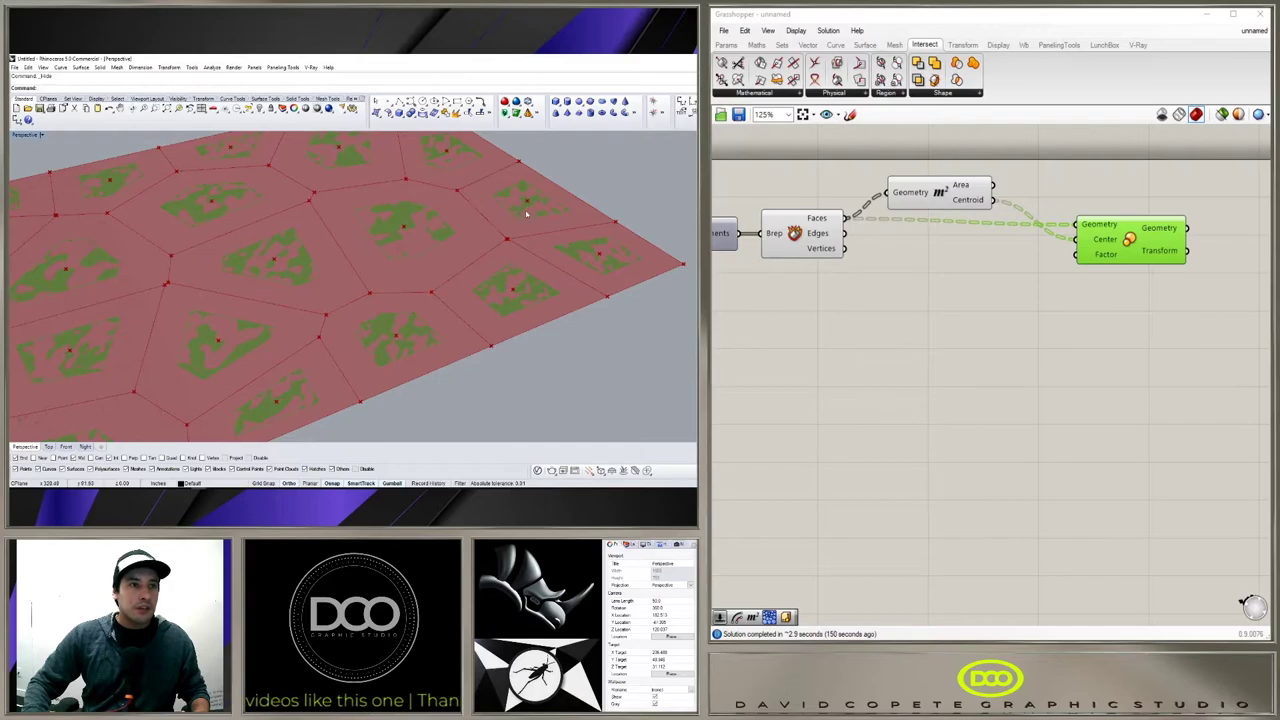
Step: Add a number slider ranging from 0 to 2.00, connect it to Scale's Factor input, and set it to 0.816
double_click(941, 292)
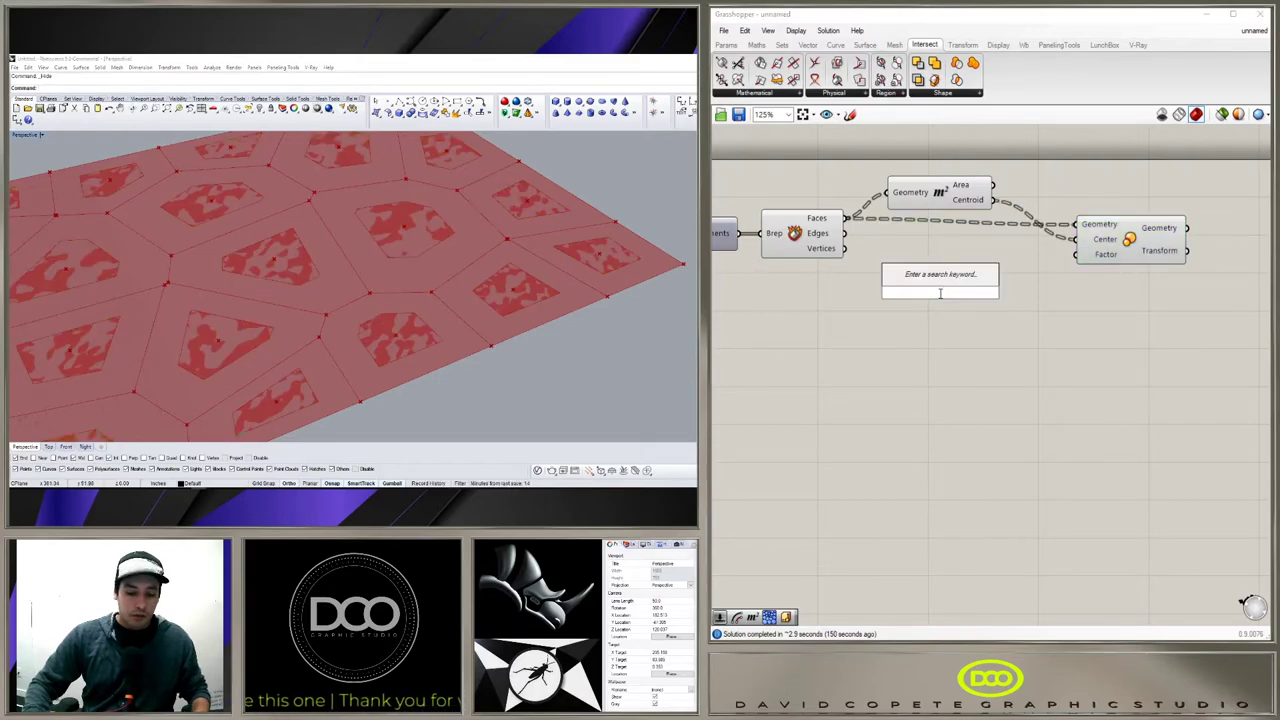
text(1..2.00)
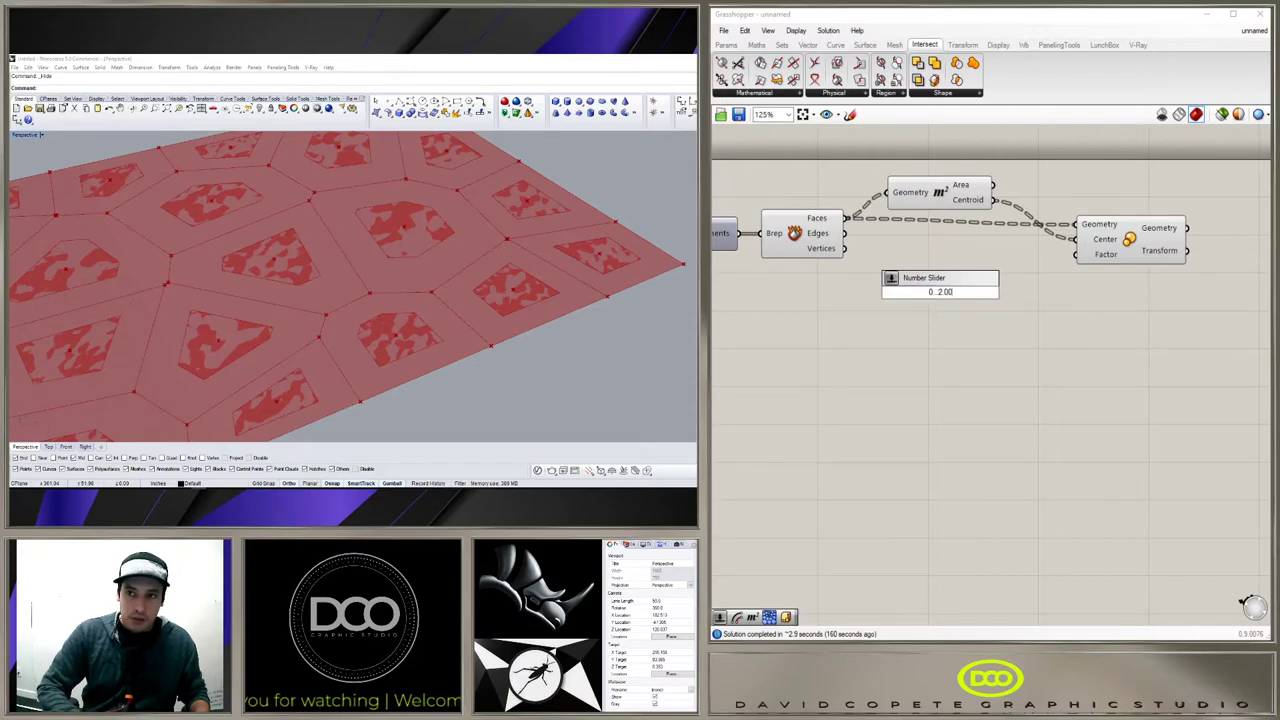
key(Return)
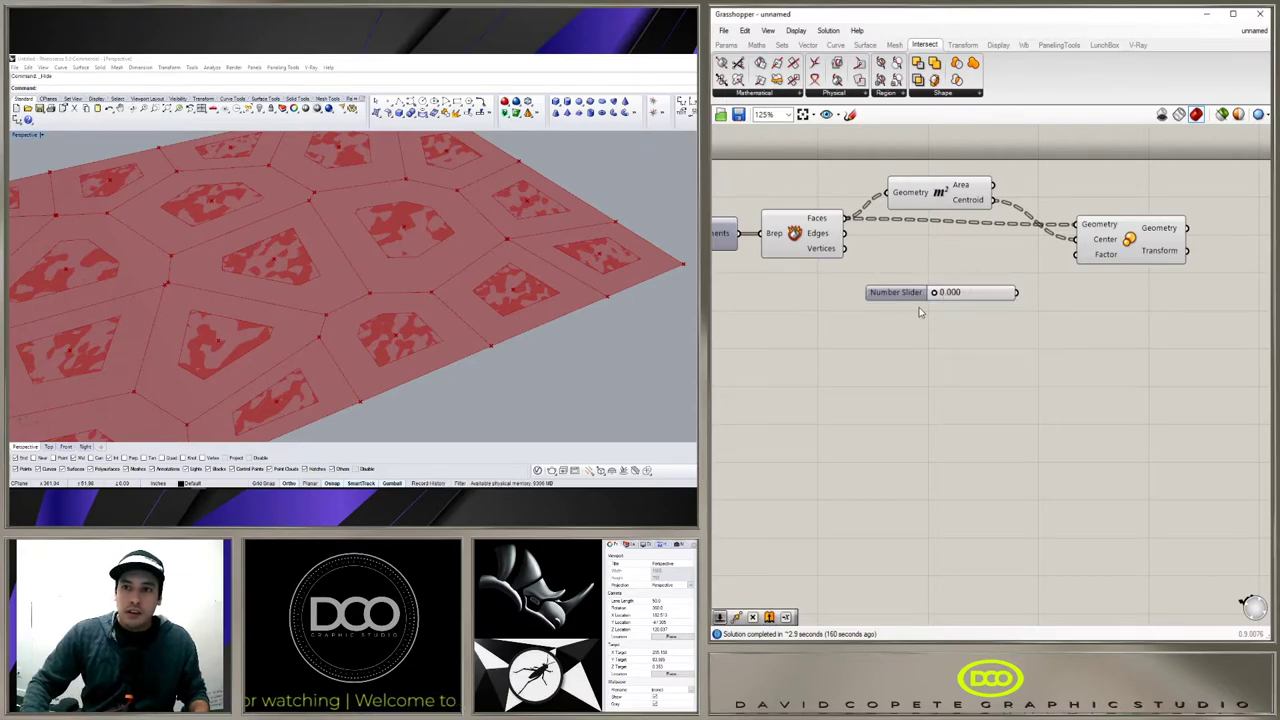
drag(1020, 295, 1076, 254)
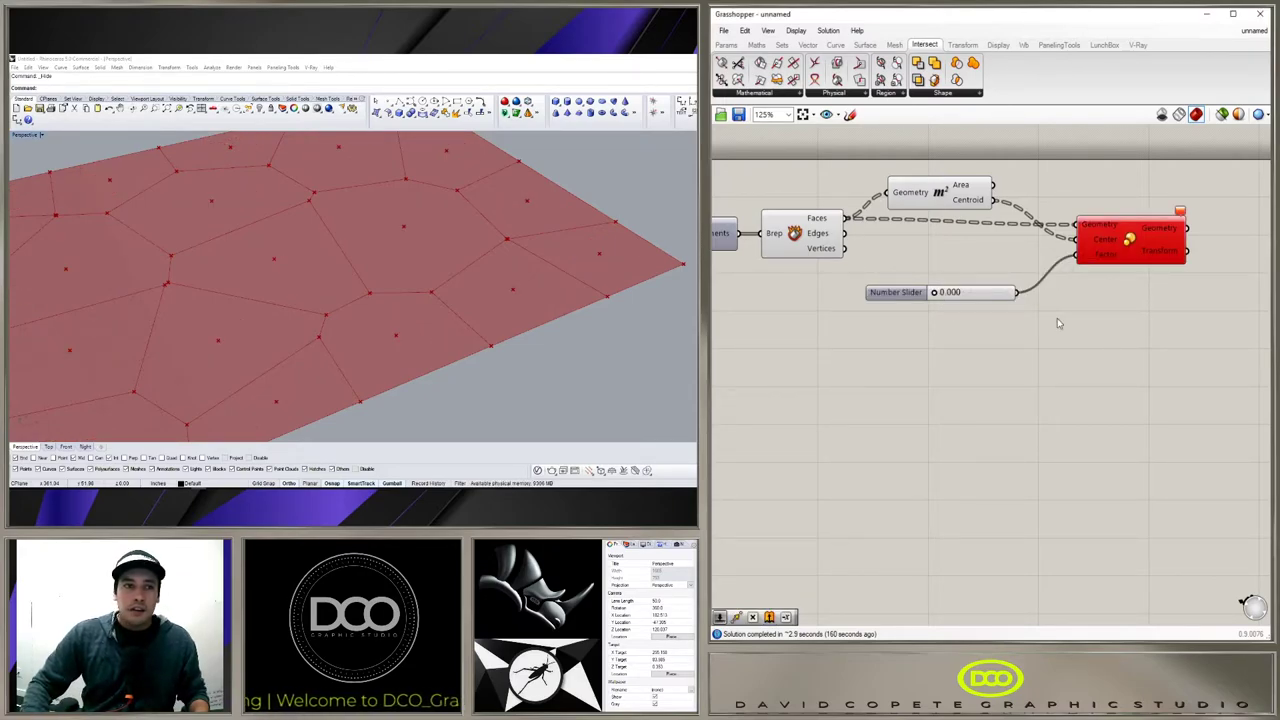
drag(936, 293, 965, 294)
Step: Examine the gaps between the scaled cells, and highlight the Scale, Area and Deconstruct Brep components to compare their geometry
right_drag(596, 252, 440, 295)
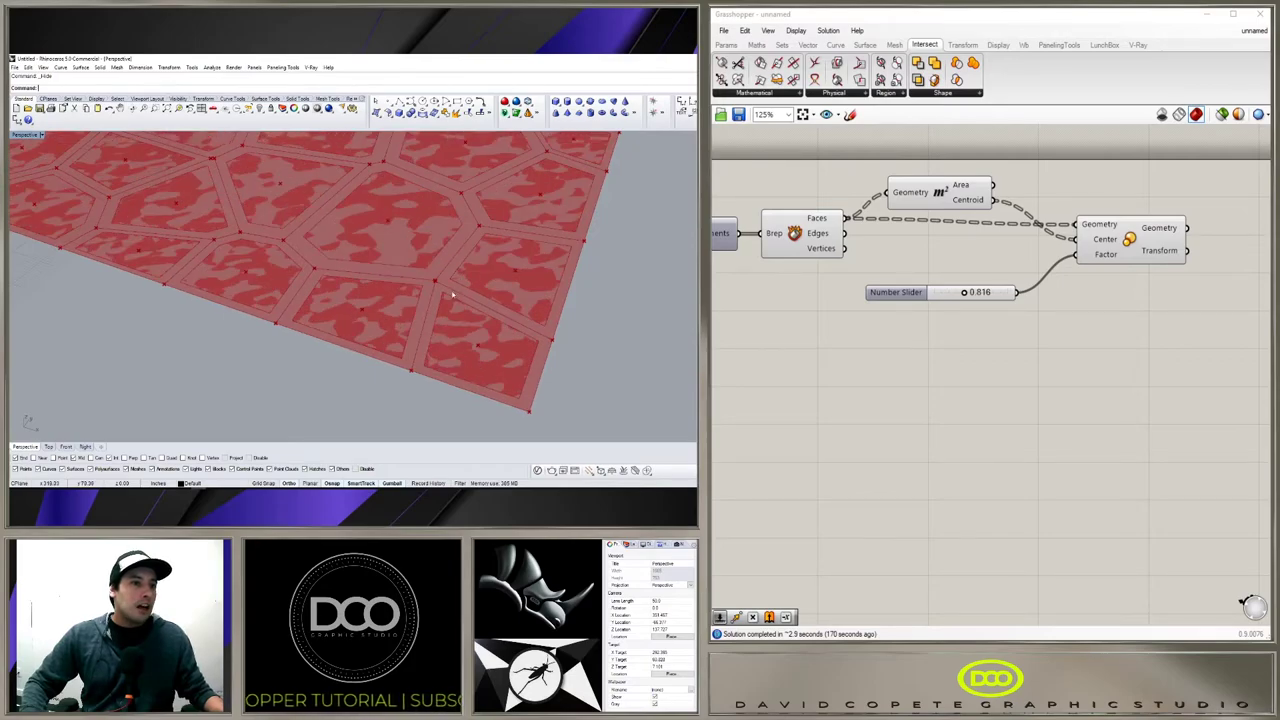
right_drag(466, 246, 497, 188)
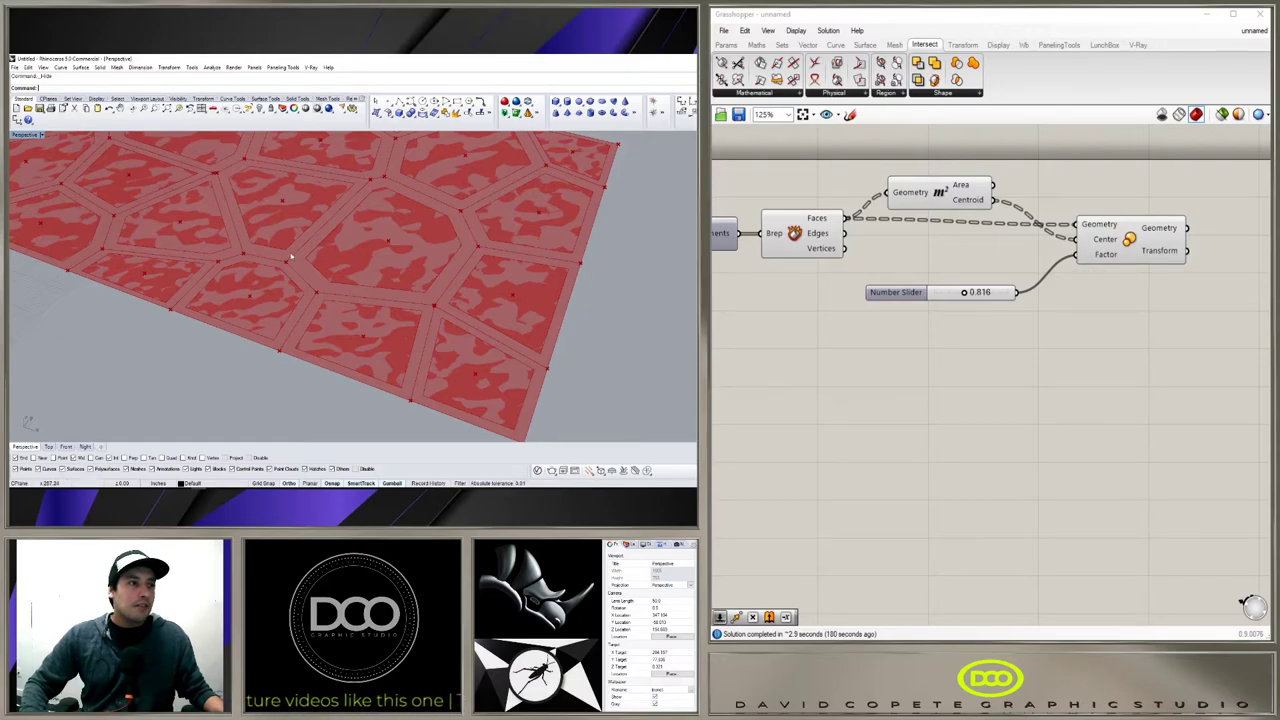
right_drag(291, 258, 490, 254)
click(1186, 368)
click(1118, 232)
right_drag(1076, 338, 1128, 337)
click(988, 190)
click(862, 232)
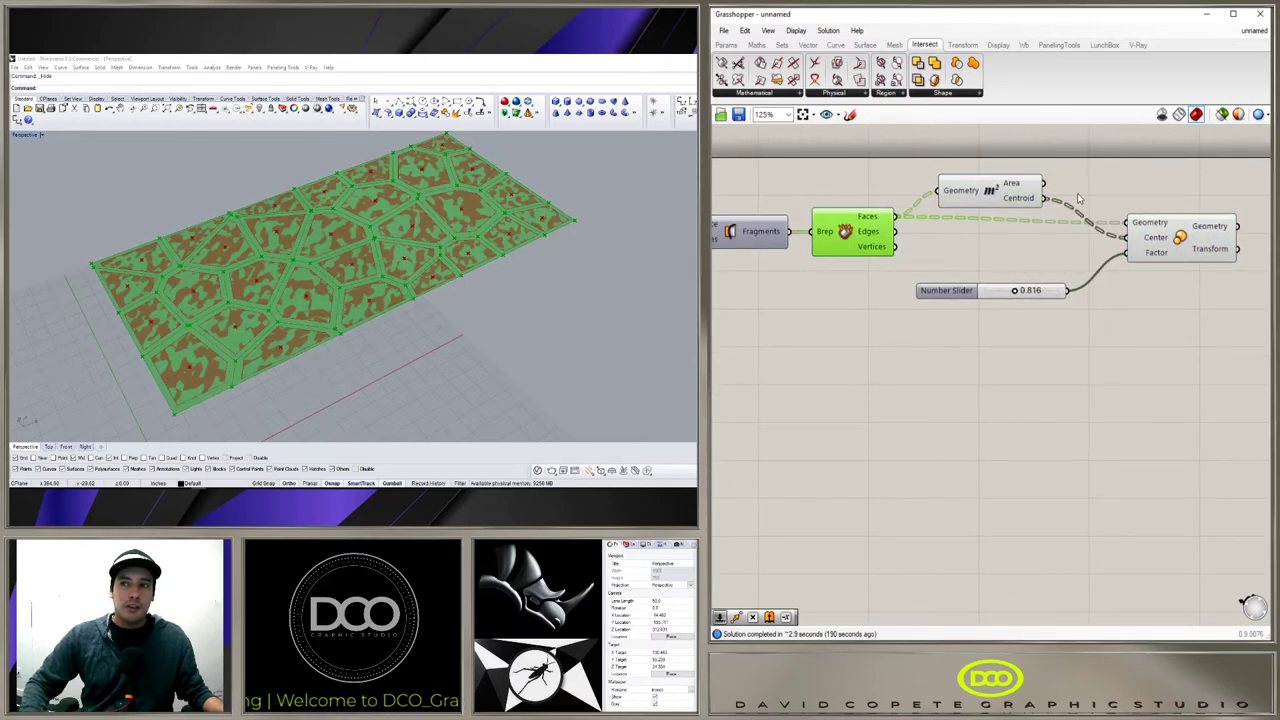
click(1155, 237)
Step: Add an Extrude component below the Scale component and connect Deconstruct Brep's Faces output to its Base input
right_drag(1206, 340, 1046, 360)
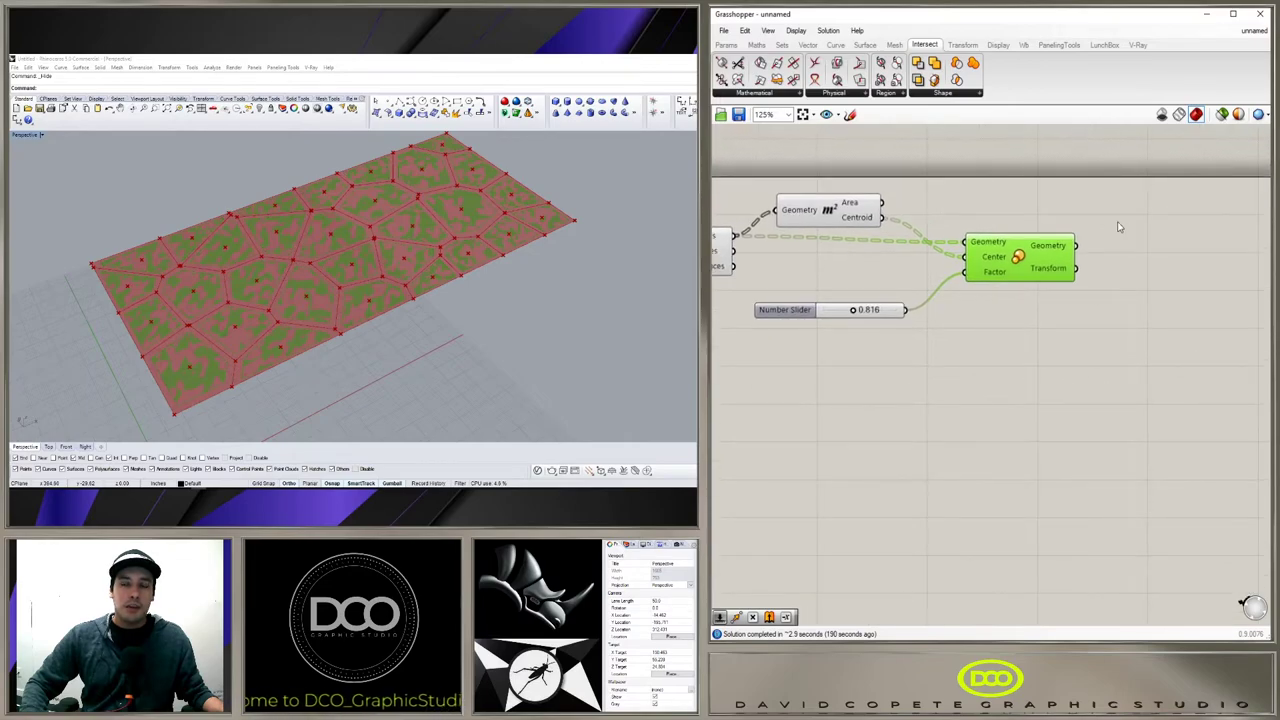
double_click(1111, 320)
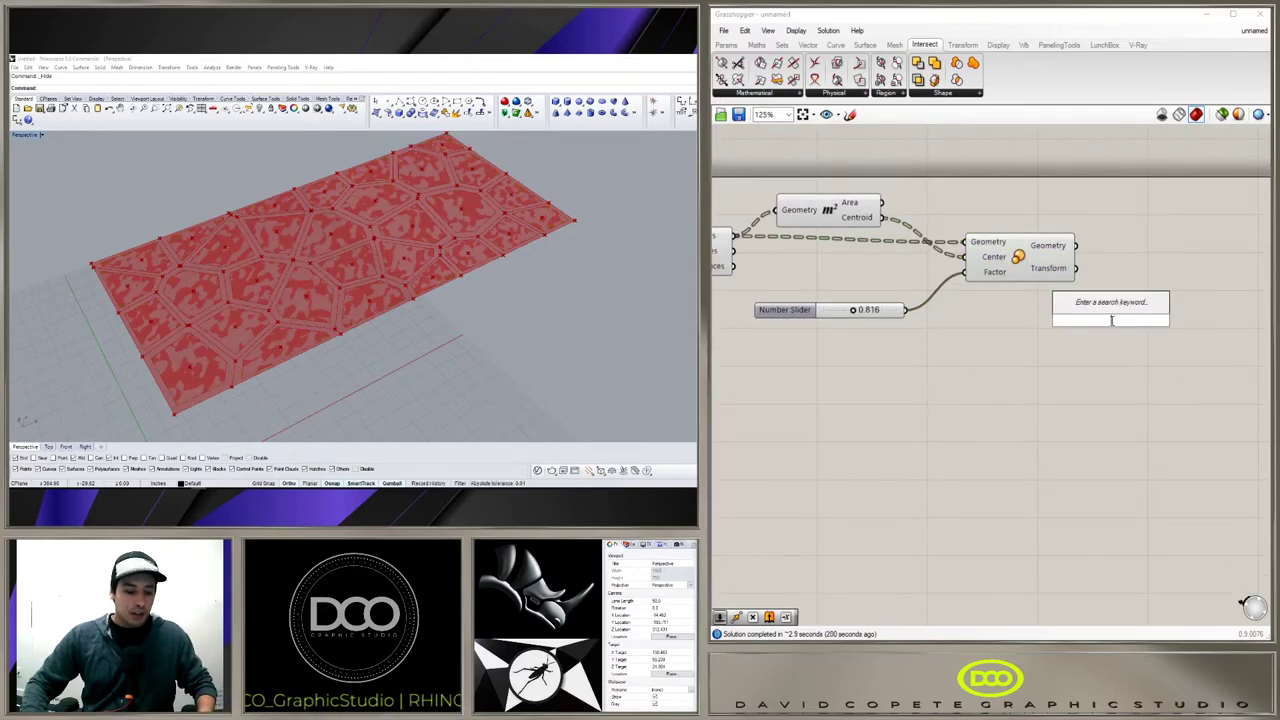
text(EXTR)
click(1085, 307)
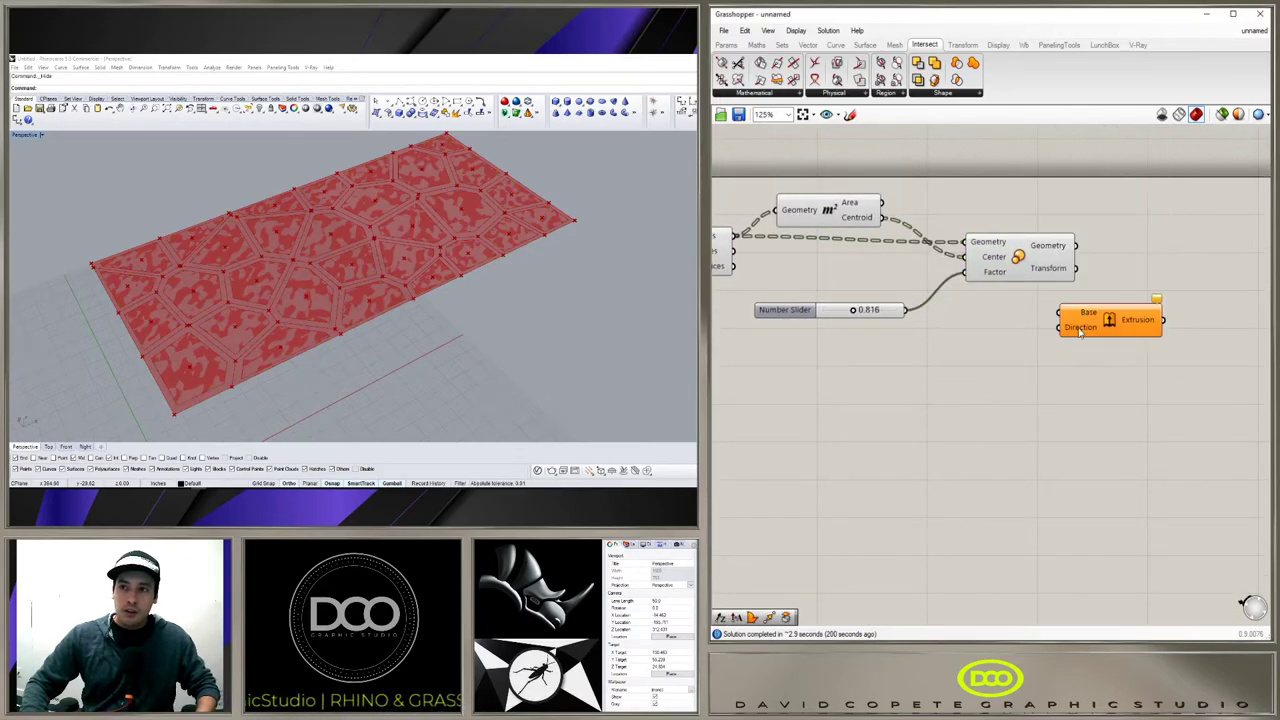
drag(1086, 317, 1136, 325)
click(892, 370)
right_drag(892, 370, 1056, 332)
right_drag(907, 186, 843, 203)
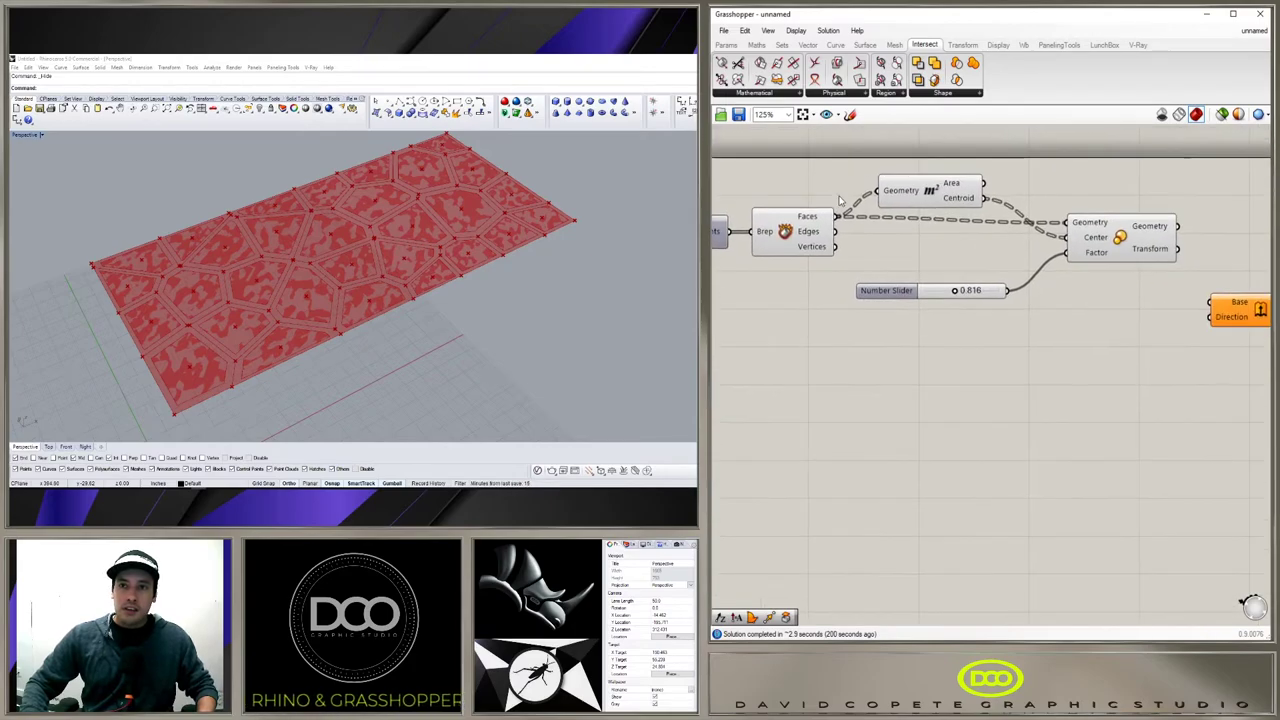
drag(835, 216, 1212, 302)
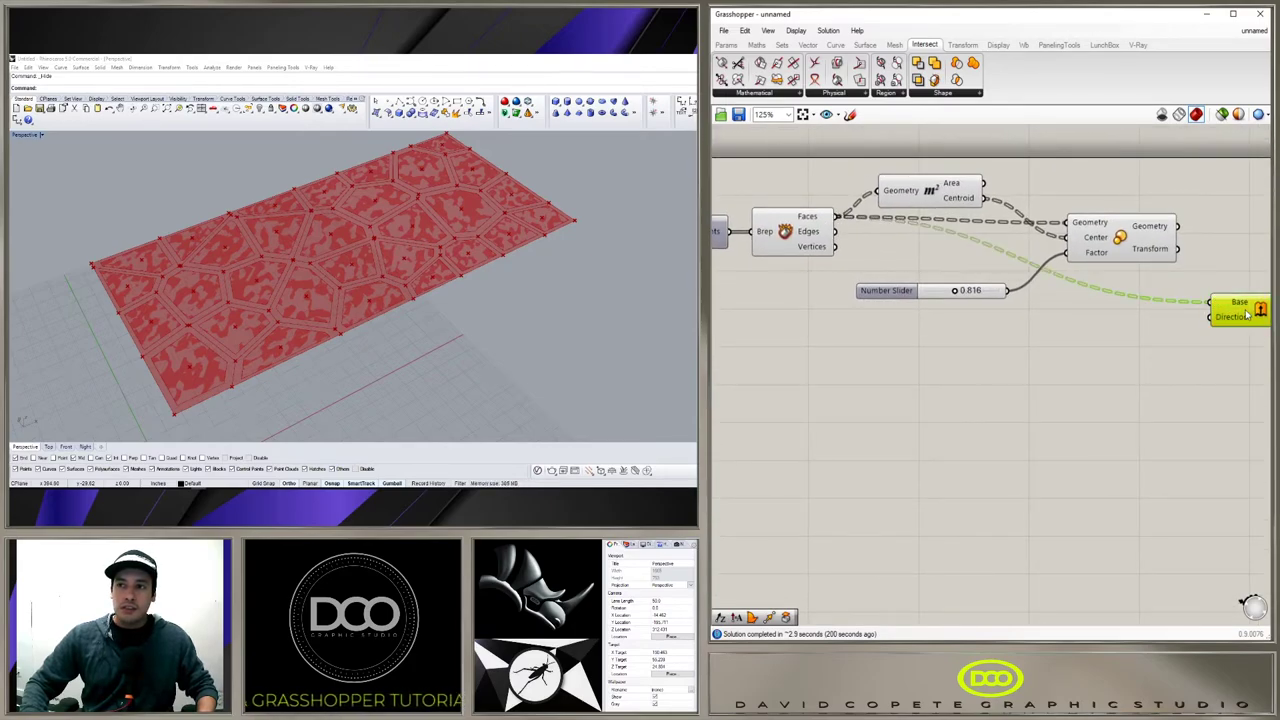
Step: Feed Extrude's Direction input from a Unit Z component, with a new number slider of 15 driving the vector's Factor
click(1039, 321)
drag(1060, 339, 1220, 321)
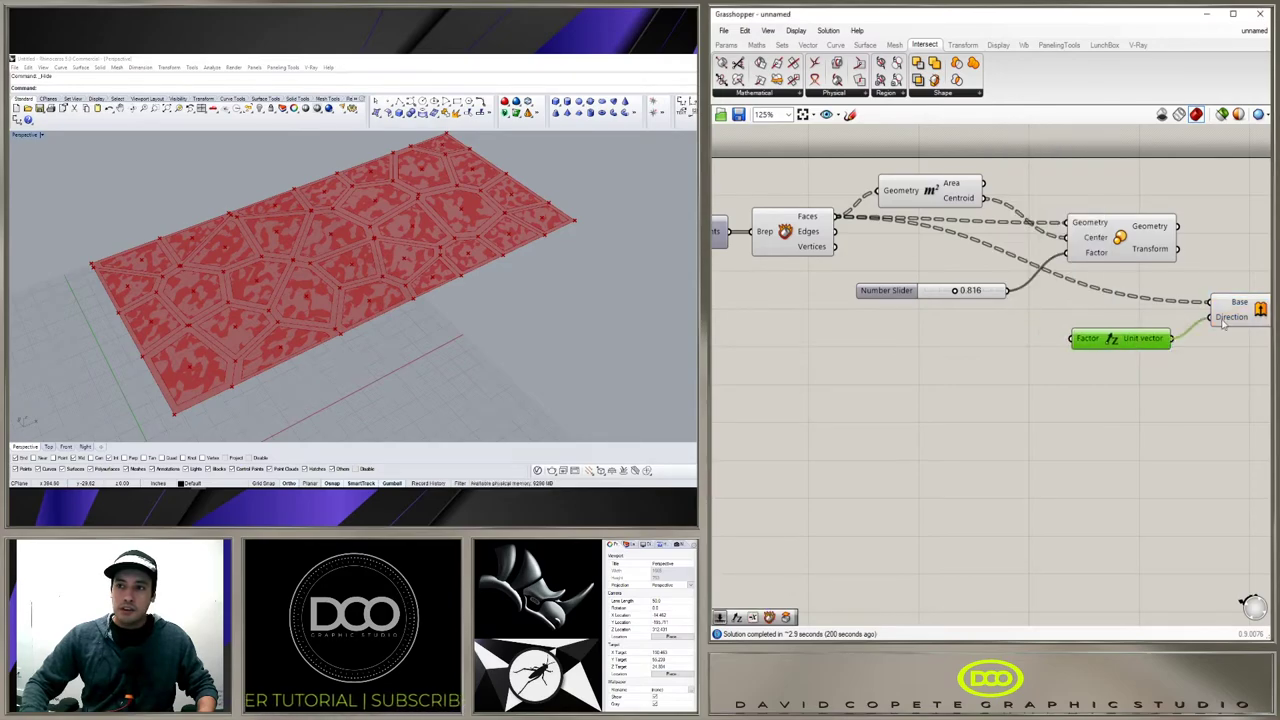
double_click(906, 362)
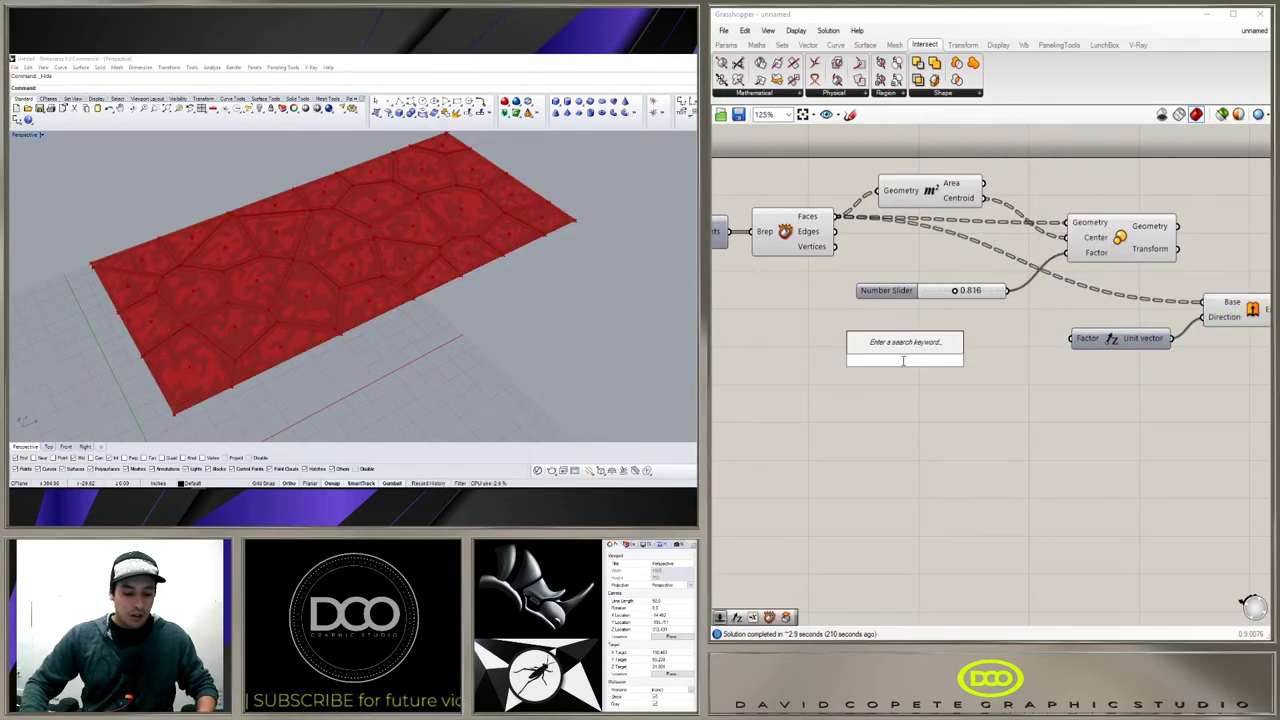
text(15)
key(Return)
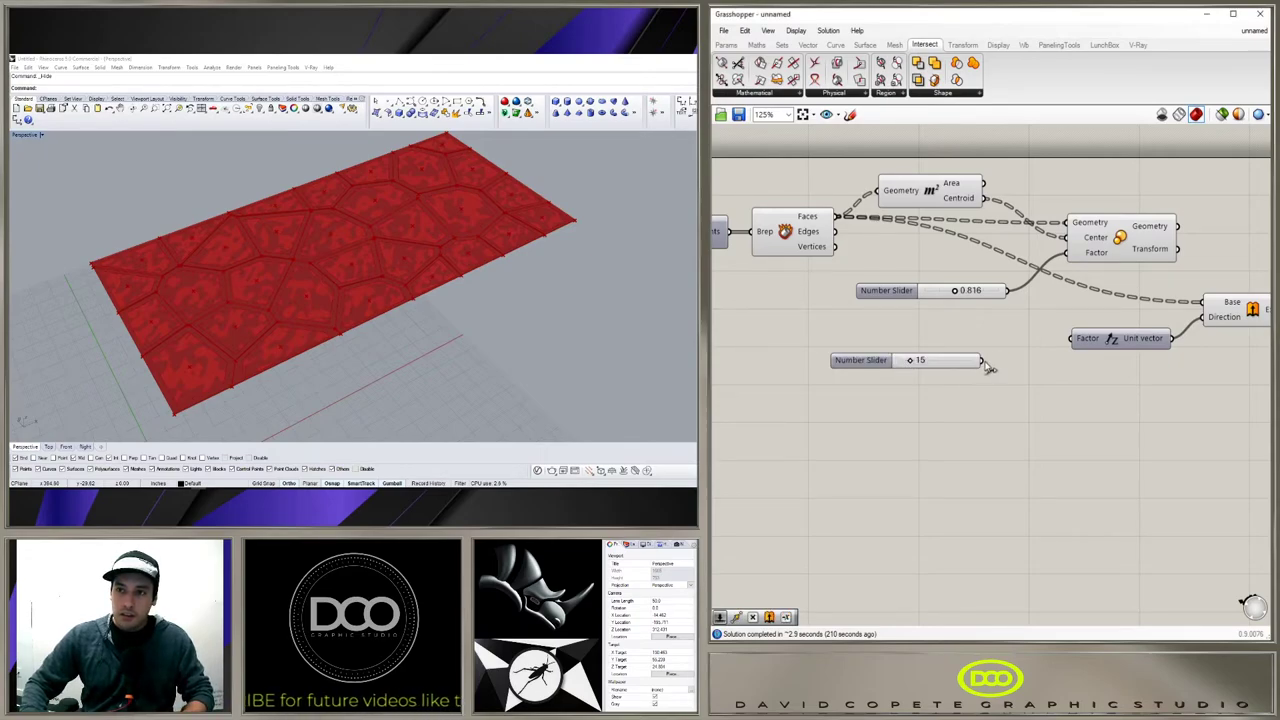
drag(985, 364, 1071, 339)
drag(881, 363, 949, 346)
click(1008, 397)
Step: Check the extruded cells and hide the preview of the Deconstruct Brep component
right_drag(1077, 422, 1014, 424)
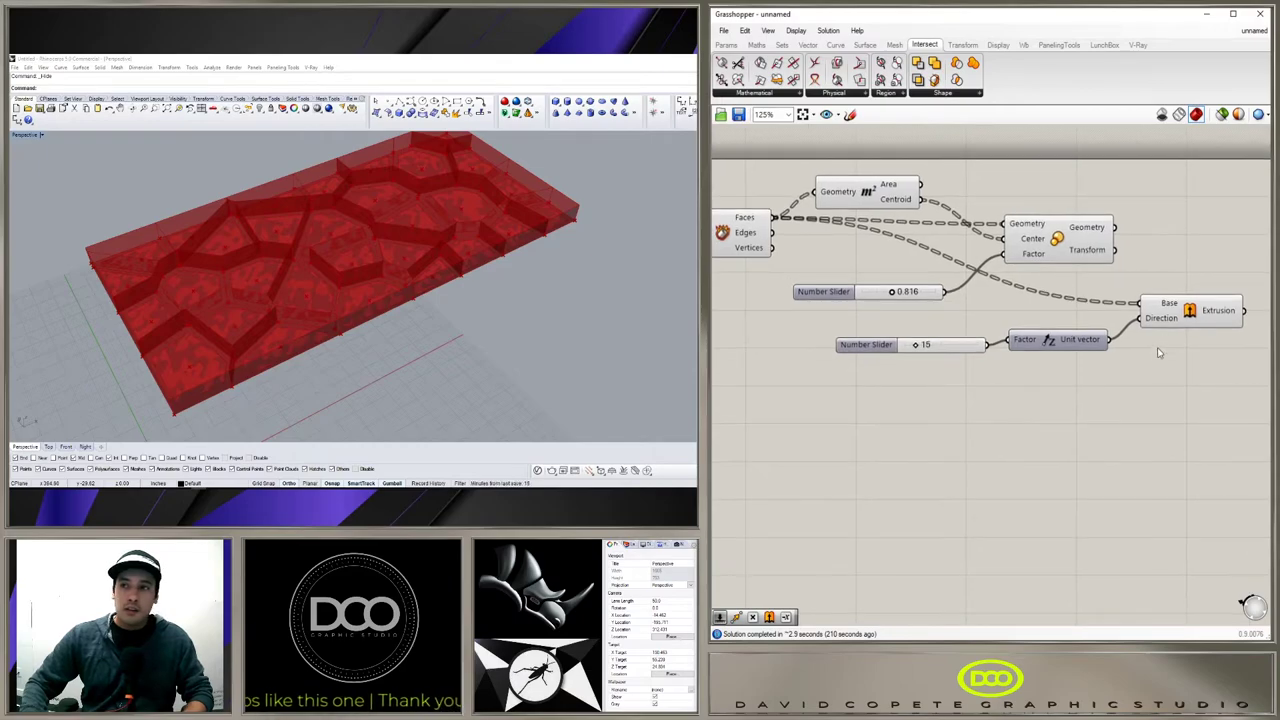
click(1181, 316)
click(1183, 366)
right_drag(785, 237, 860, 244)
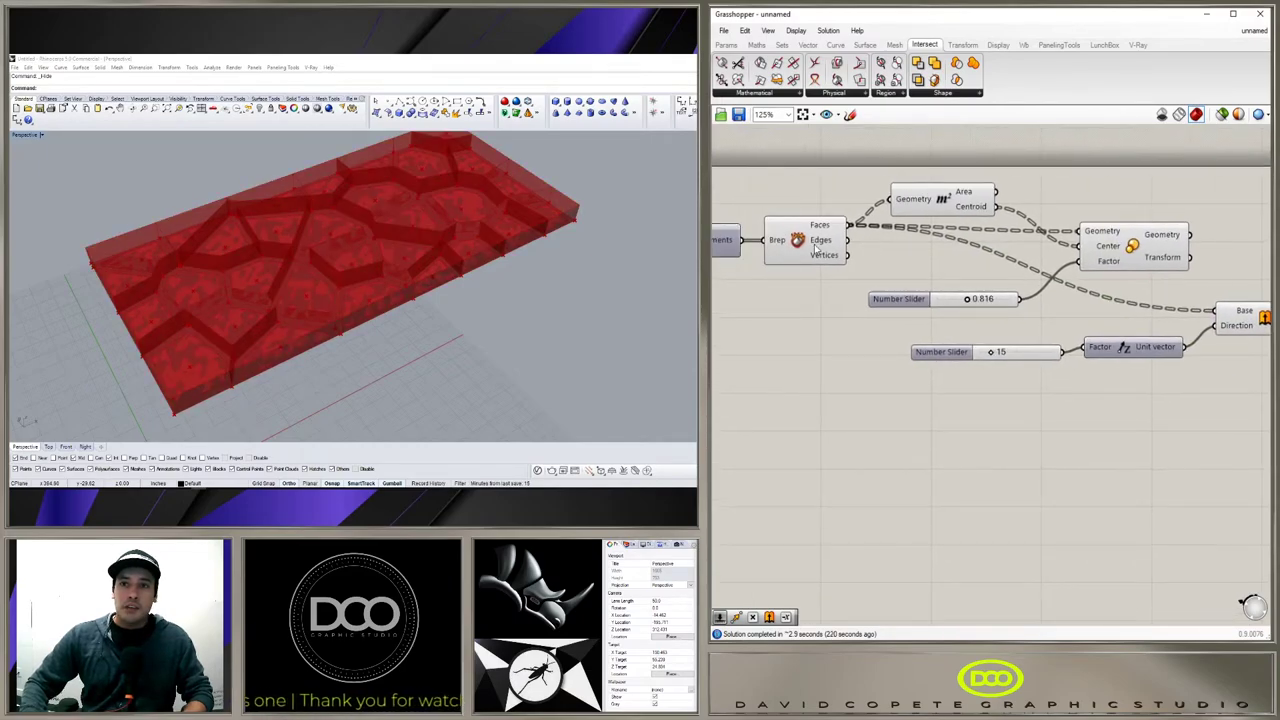
click(800, 239)
right_click(800, 239)
click(808, 265)
Step: Highlight the Extrude and Scale components in turn to compare the full-cell extrusion with the scaled cells
right_drag(1058, 283, 815, 304)
click(1039, 254)
right_drag(992, 321, 1075, 286)
drag(1096, 305, 1095, 315)
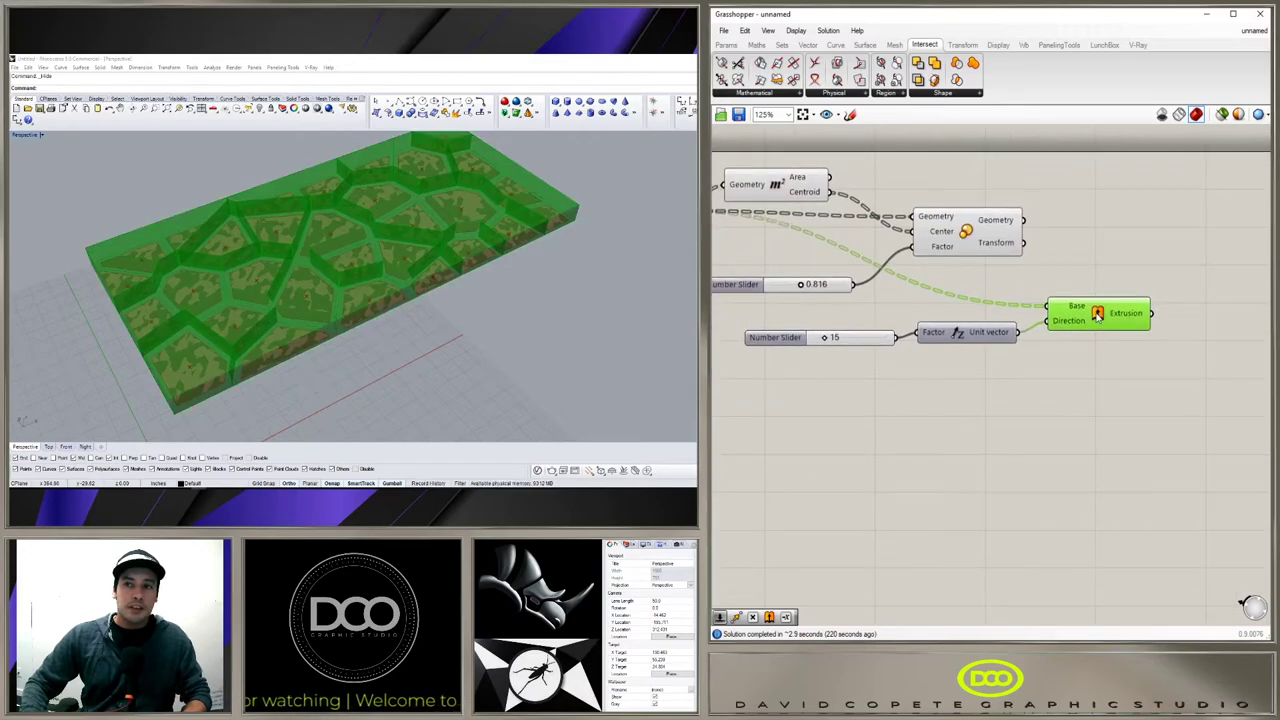
scroll(1096, 313, down, 1)
scroll(1028, 261, up, 1)
click(962, 253)
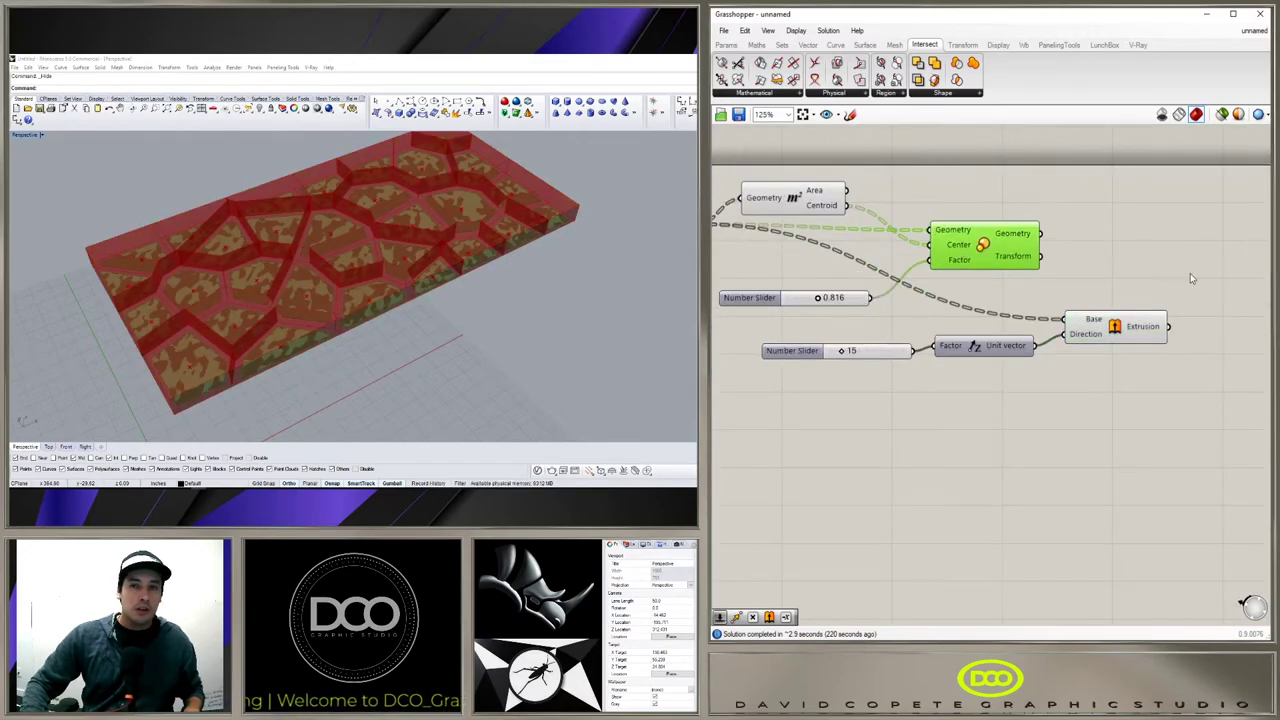
Step: Duplicate the Extrude component above the original and connect Scale's Geometry output to the copy's Base input
click(1134, 327)
double_click(1174, 279)
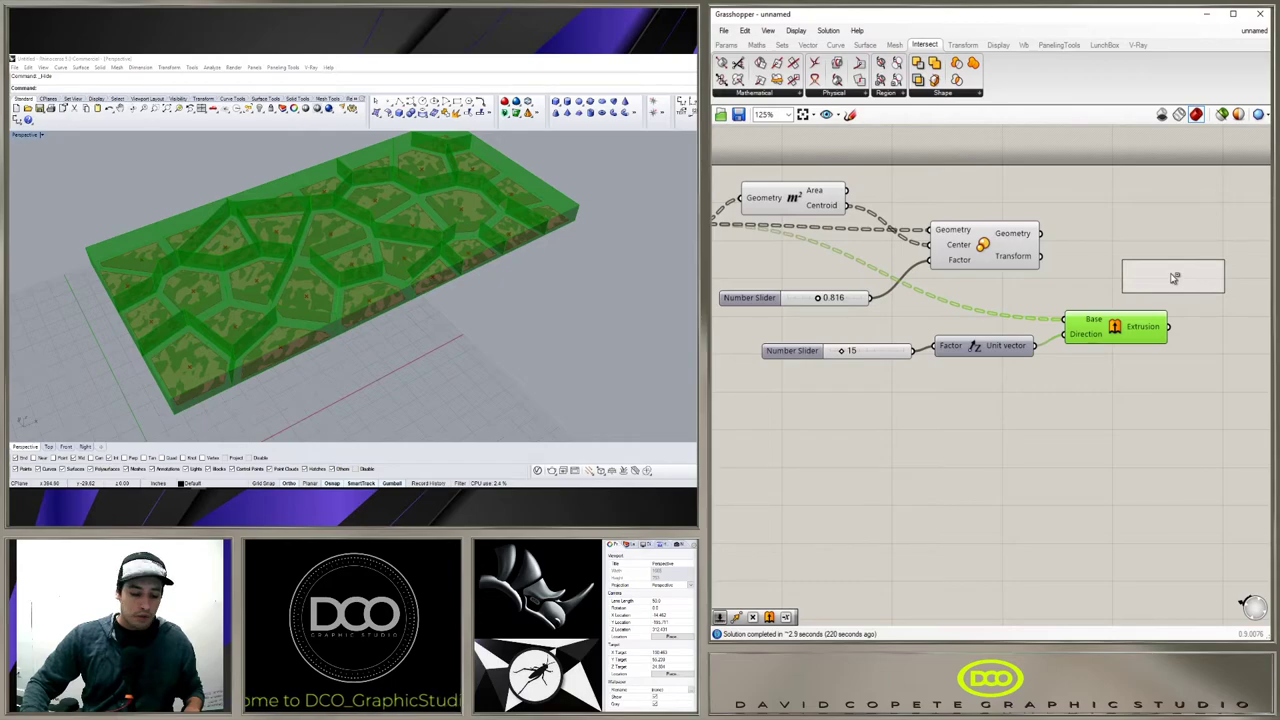
alt+drag(1174, 278, 1174, 278)
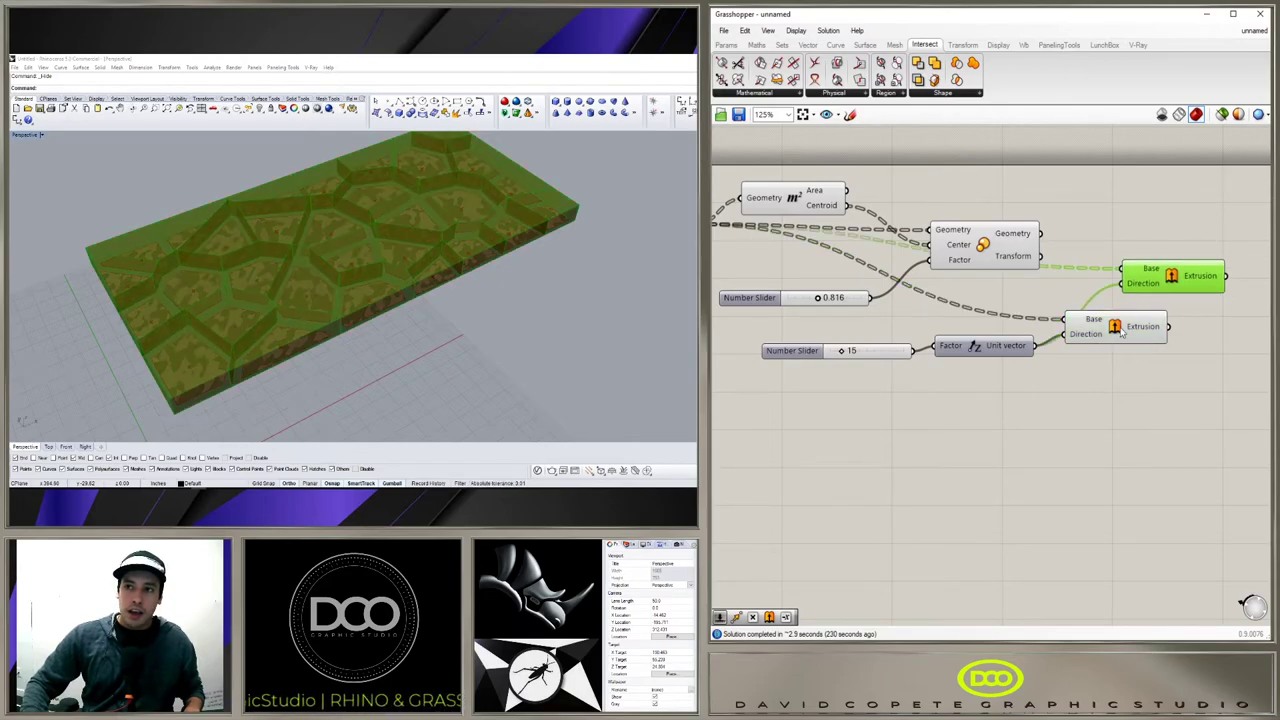
drag(1122, 333, 1161, 337)
click(1013, 235)
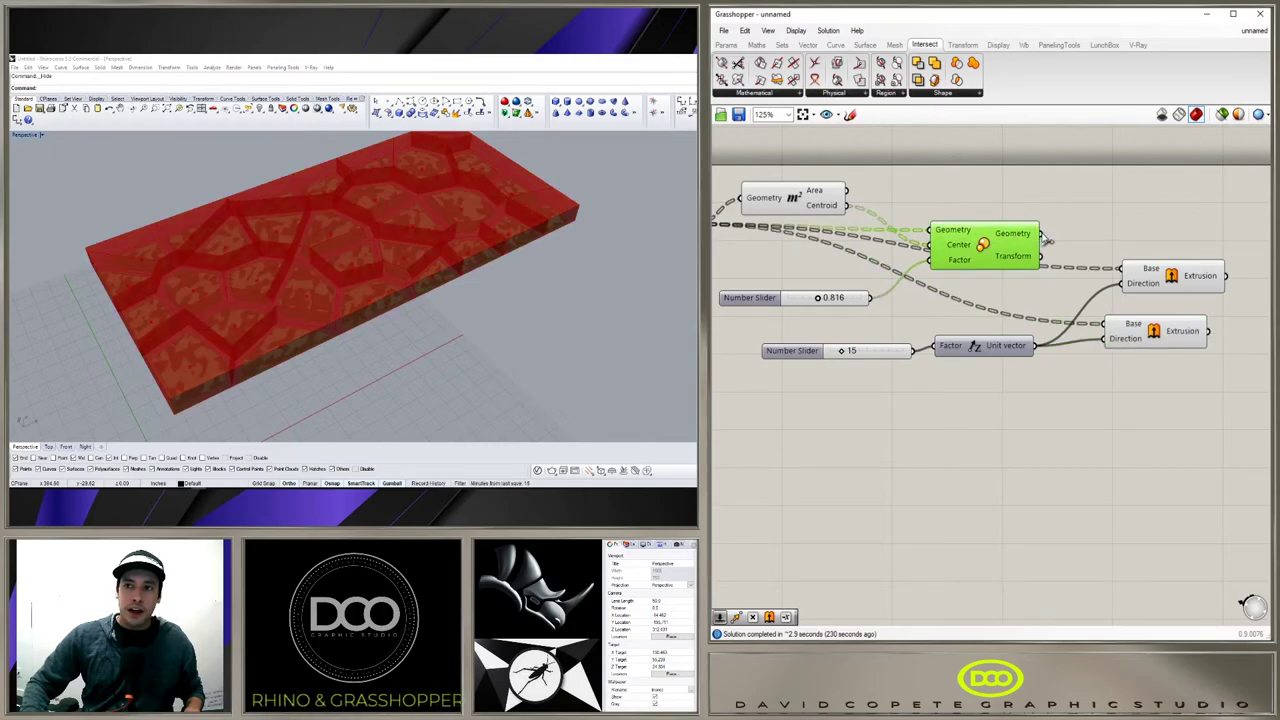
drag(1047, 240, 1155, 280)
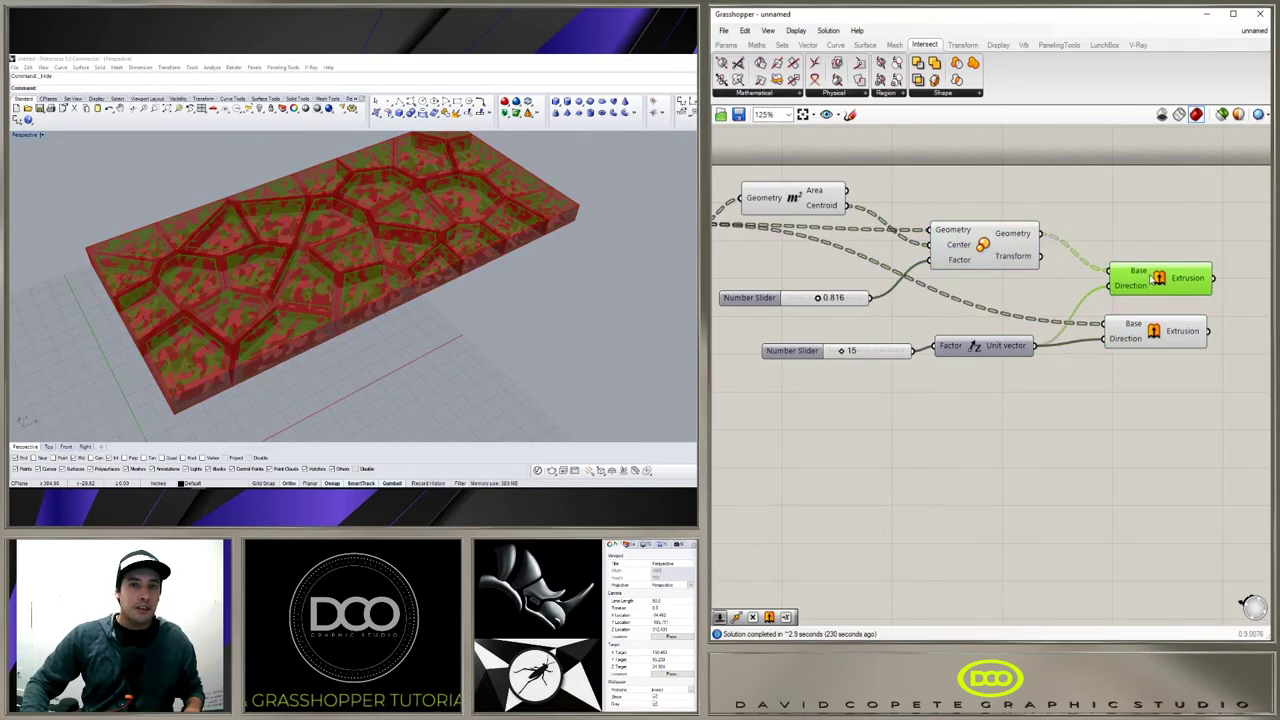
Step: Highlight the two Extrude components and the Scale component in turn to compare the outer and inner cell volumes
click(1156, 250)
click(1160, 345)
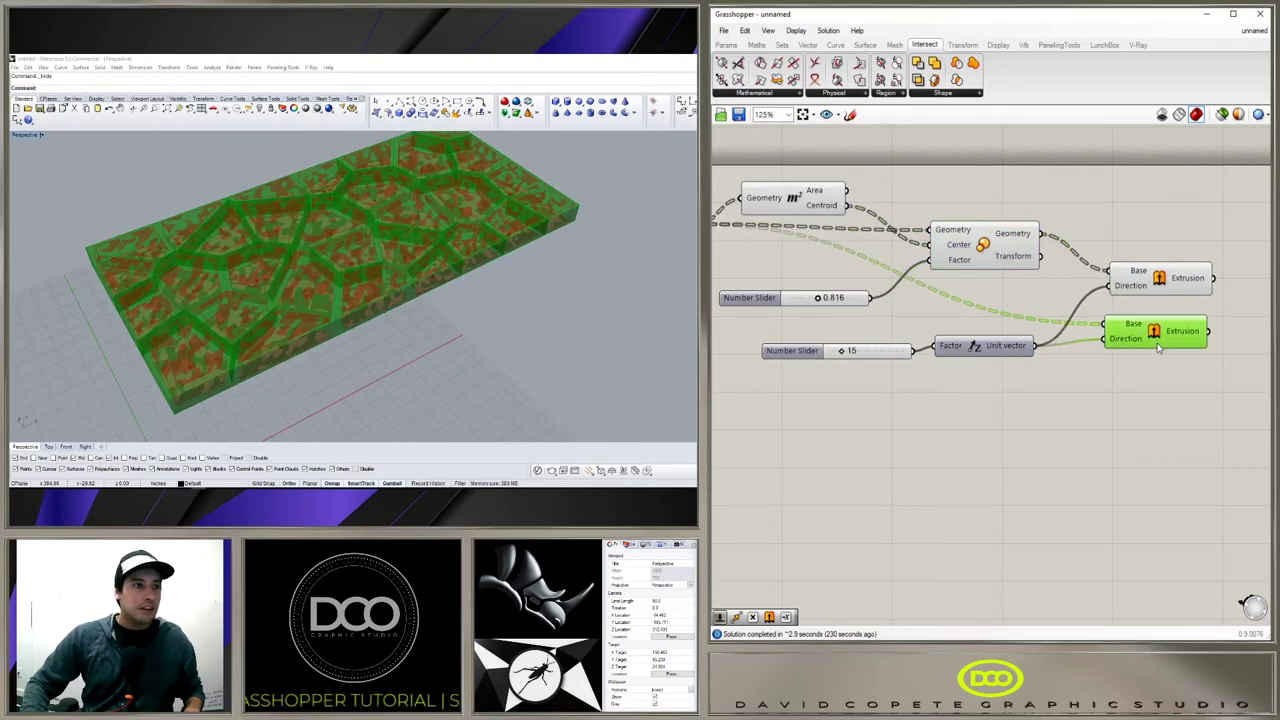
click(1160, 290)
click(983, 242)
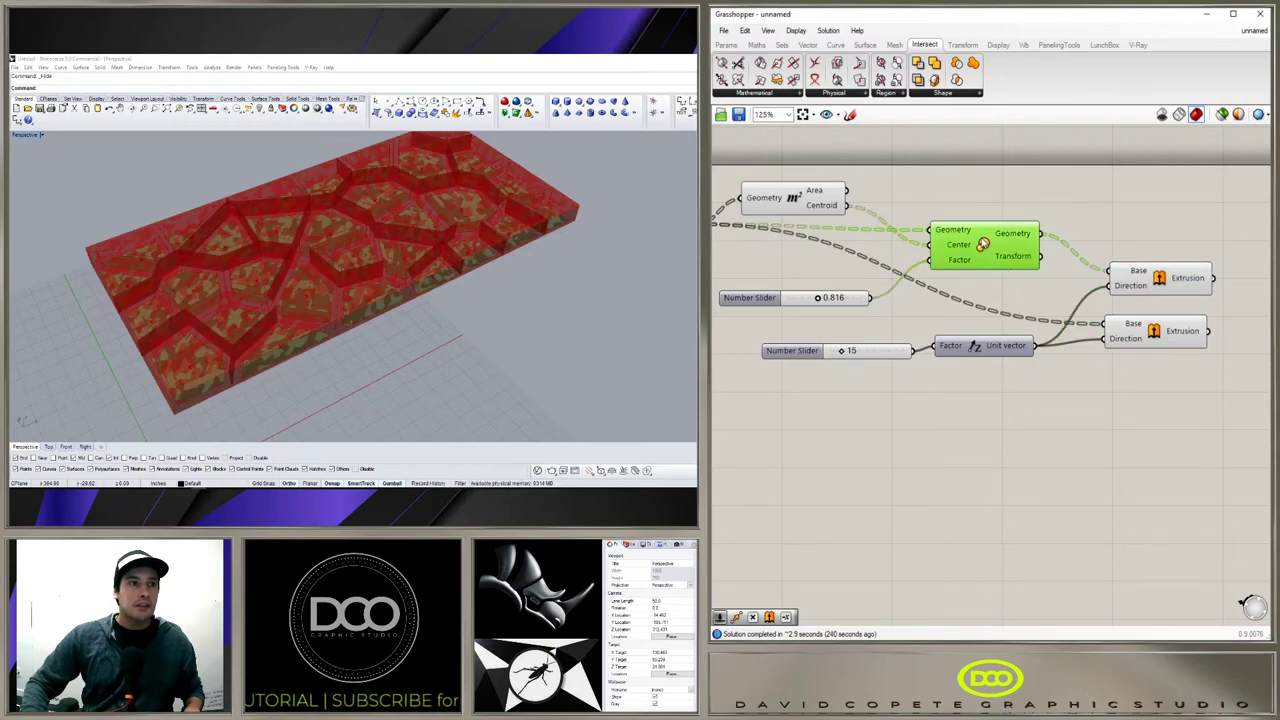
Step: Hide the preview of the Scale and Area components
right_click(983, 242)
click(990, 262)
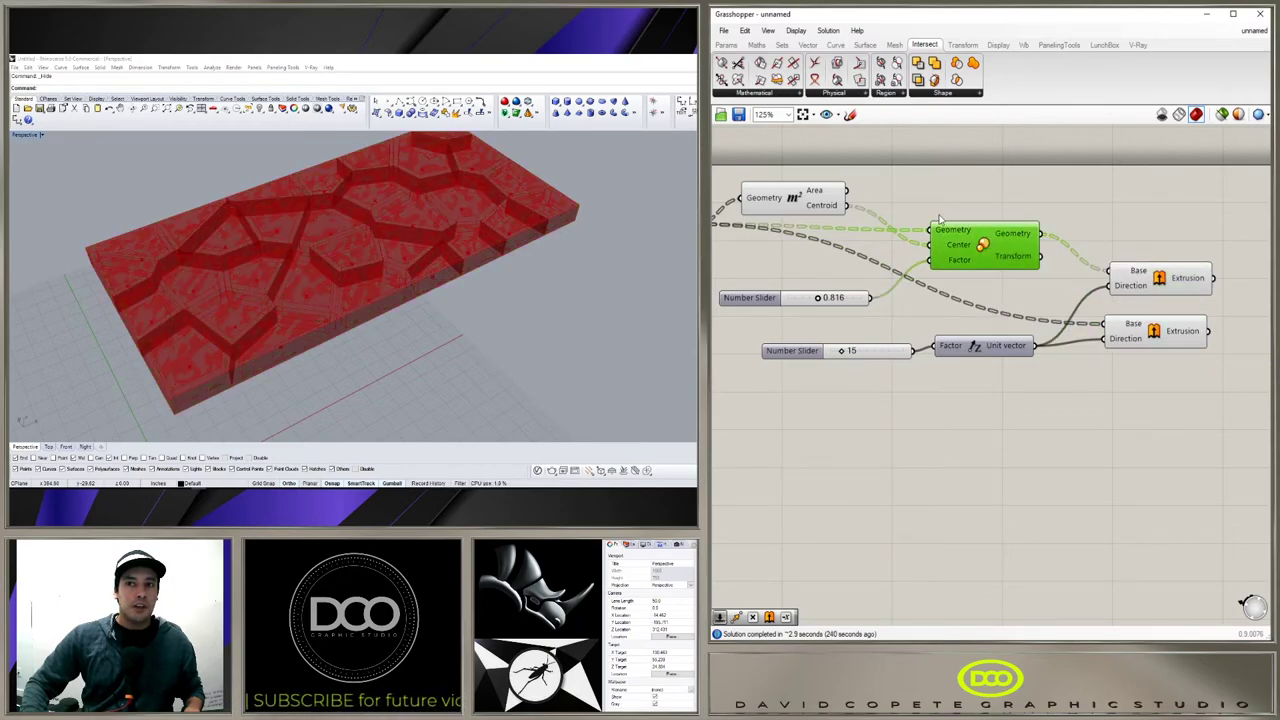
click(898, 203)
right_drag(898, 203, 950, 260)
drag(926, 222, 842, 271)
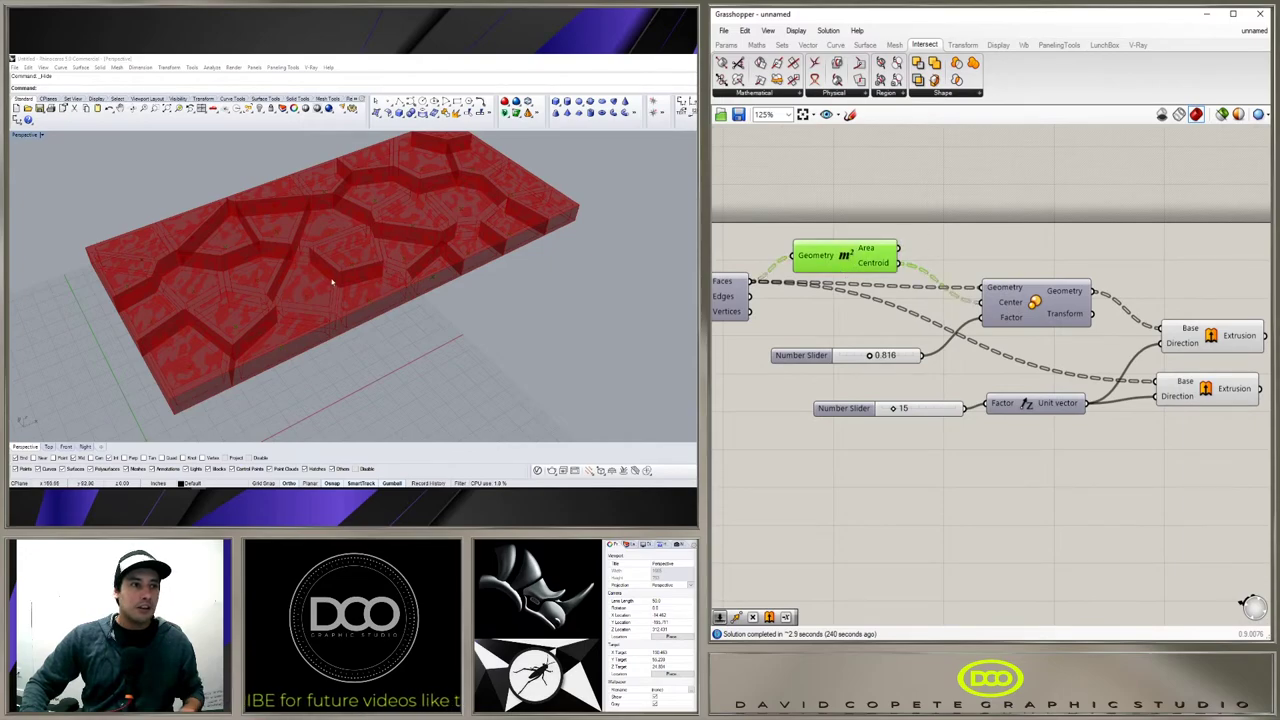
middle_click(876, 268)
click(914, 241)
click(1035, 244)
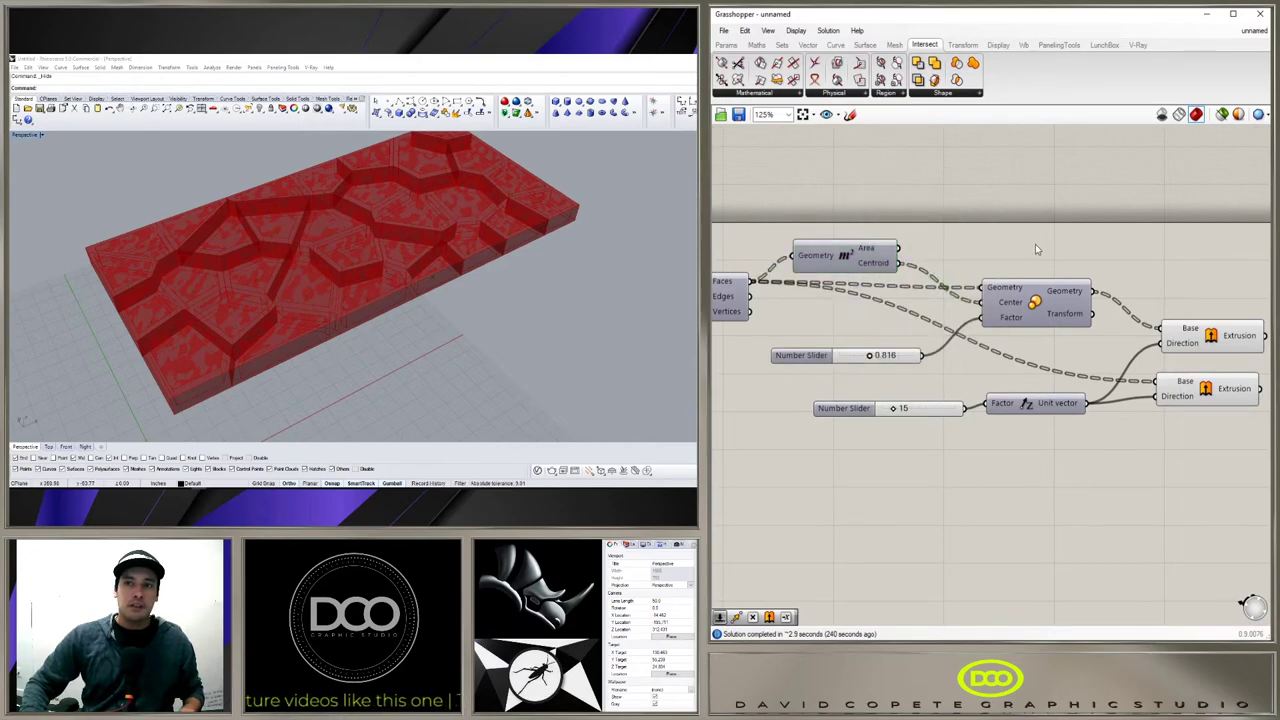
Step: Move the scale-factor number slider slightly closer to the Scale component, beneath Area
right_drag(1035, 244, 1104, 217)
drag(879, 328, 894, 308)
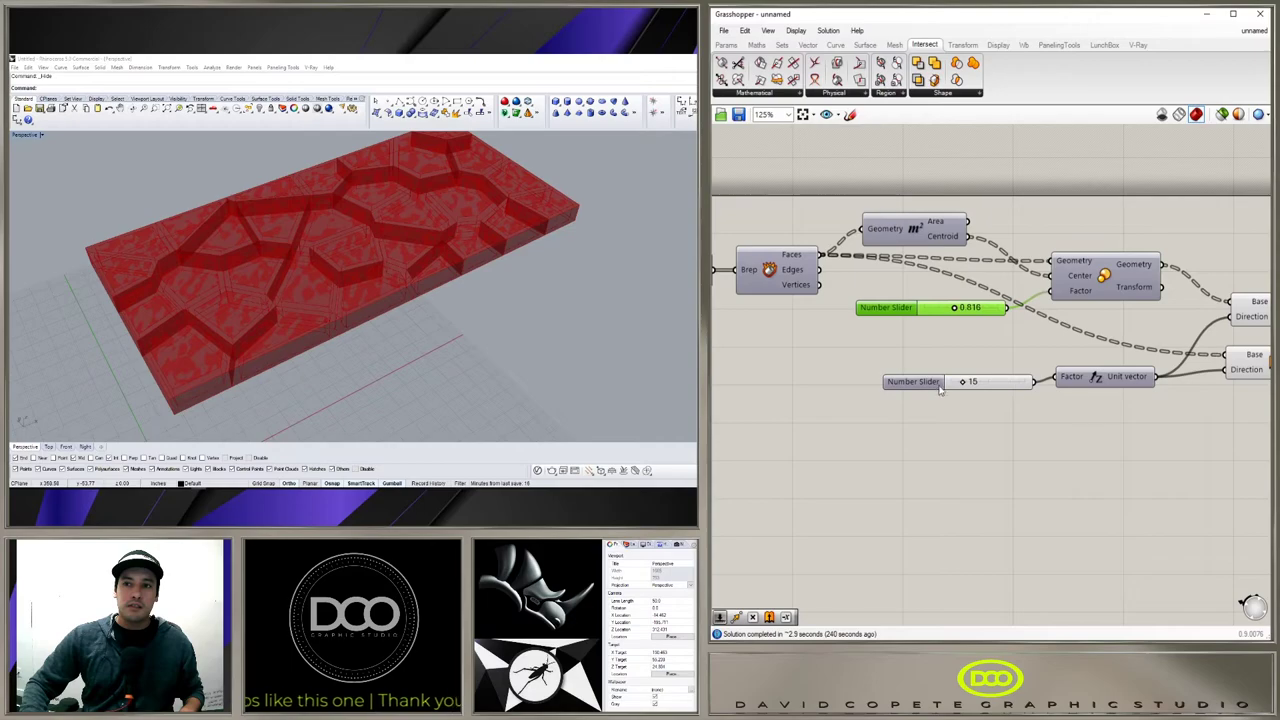
click(940, 390)
click(1062, 439)
scroll(1017, 412, down, 3)
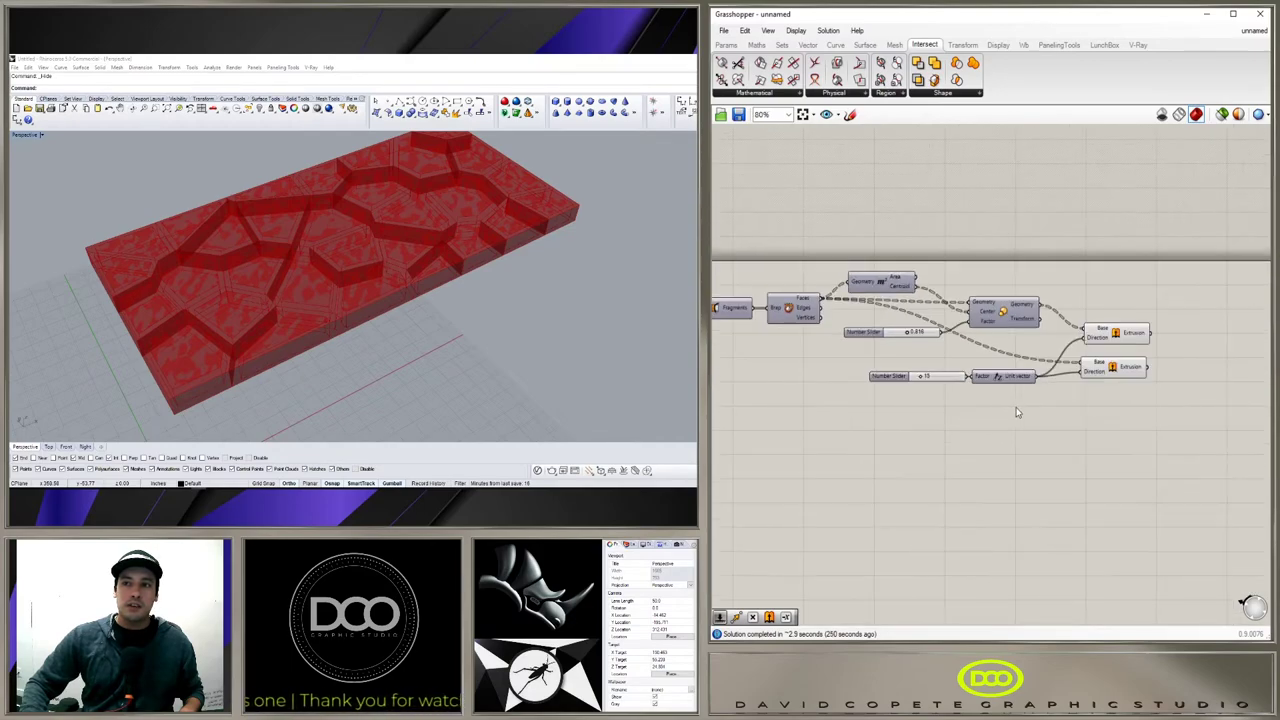
scroll(1140, 415, up, 1)
Step: Highlight the two Extrude components and the whole definition to review the volumes they produce
drag(1165, 430, 1075, 310)
click(1205, 443)
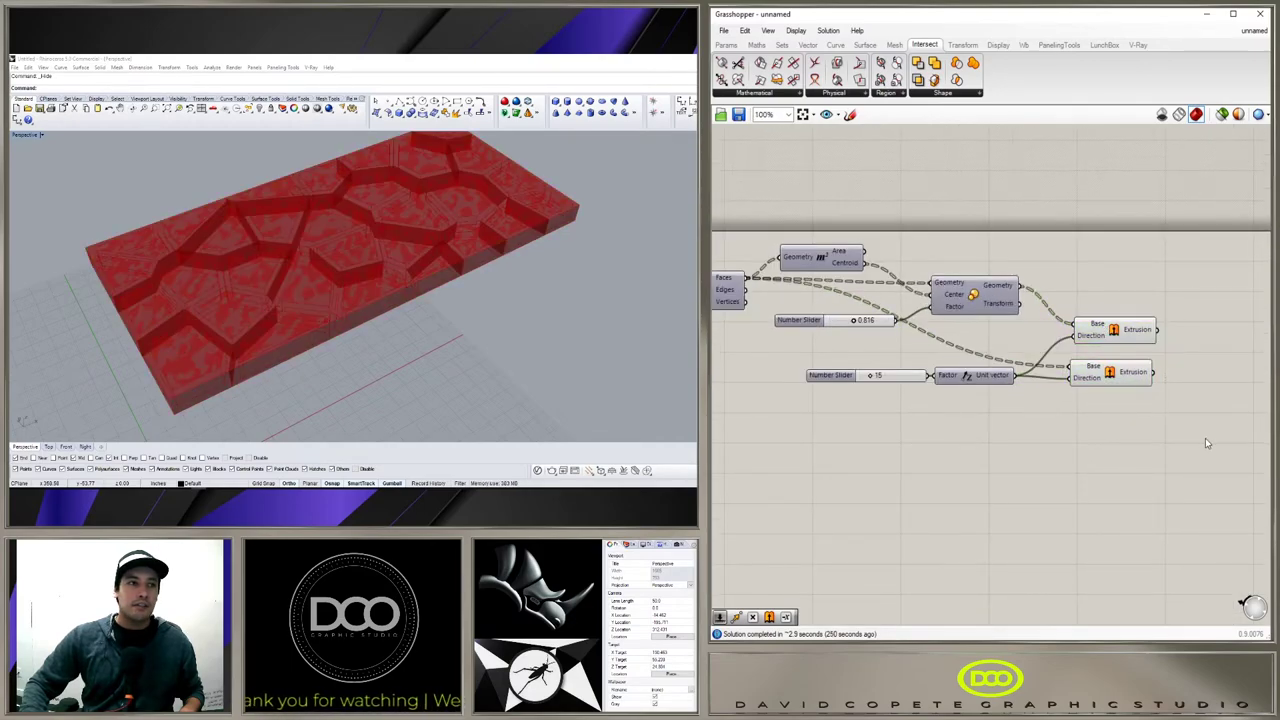
click(1114, 331)
click(1092, 380)
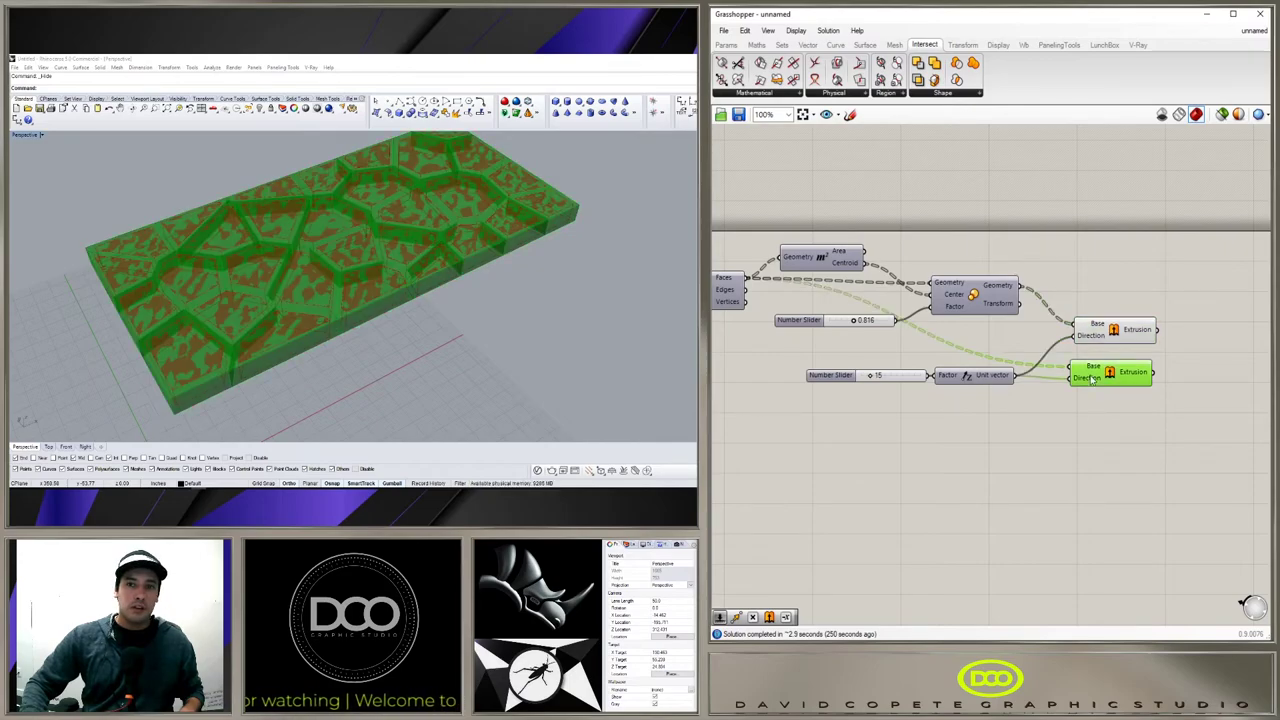
right_drag(887, 425, 1150, 427)
click(1145, 428)
scroll(1070, 427, down, 2)
right_drag(1012, 442, 896, 366)
scroll(920, 370, down, 2)
drag(1141, 420, 716, 266)
drag(784, 314, 815, 320)
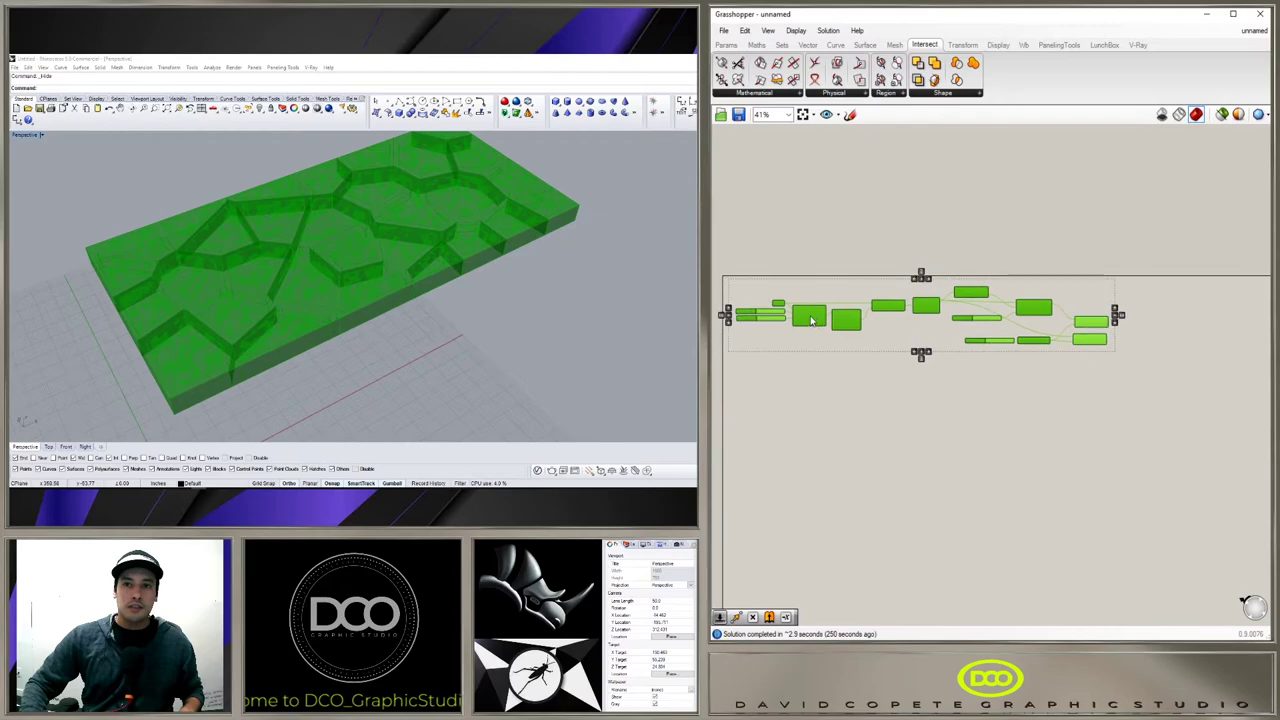
click(1130, 318)
Step: Search for "SOLID" and place a Solid Difference component beside the two Extrude components
scroll(1130, 318, up, 5)
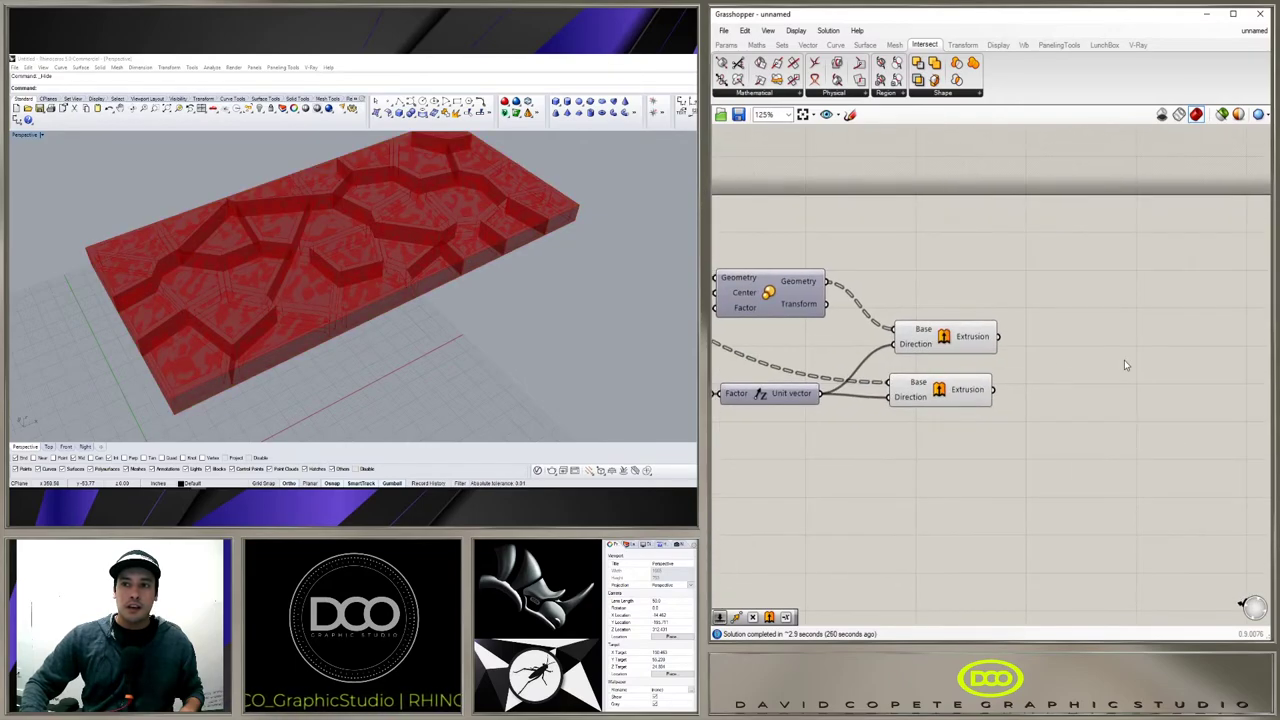
double_click(1126, 364)
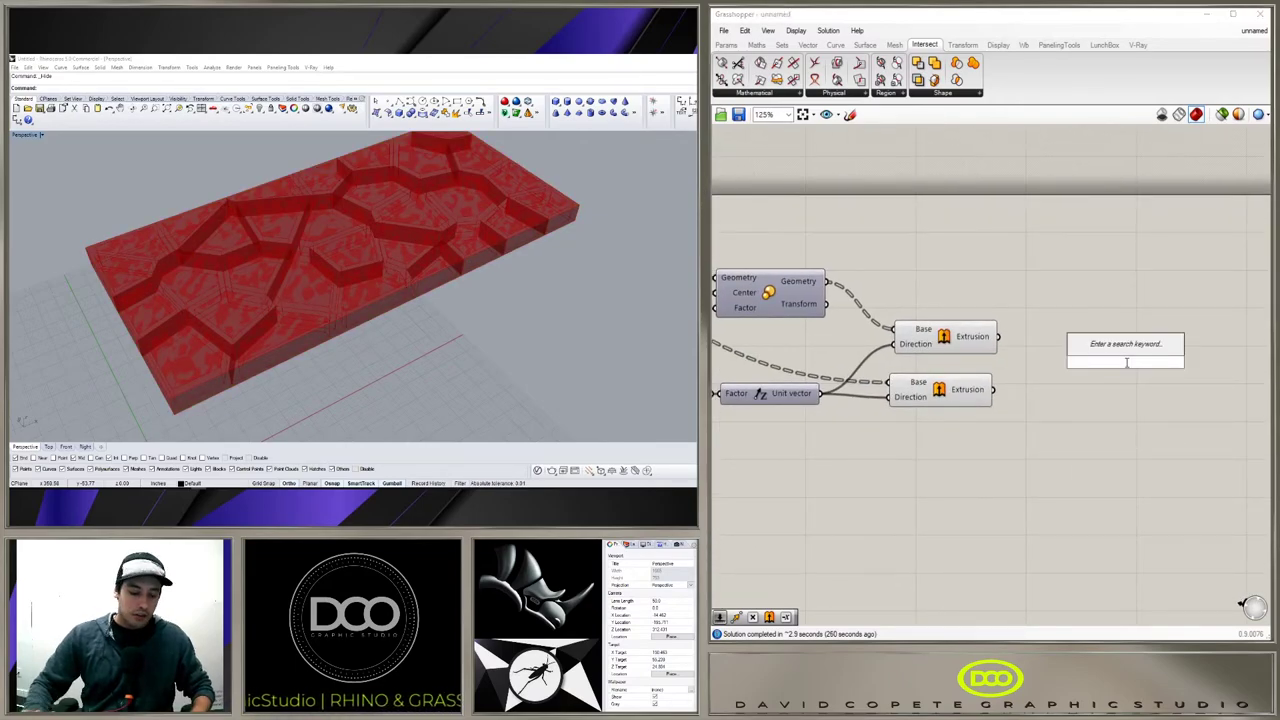
text(SOLID)
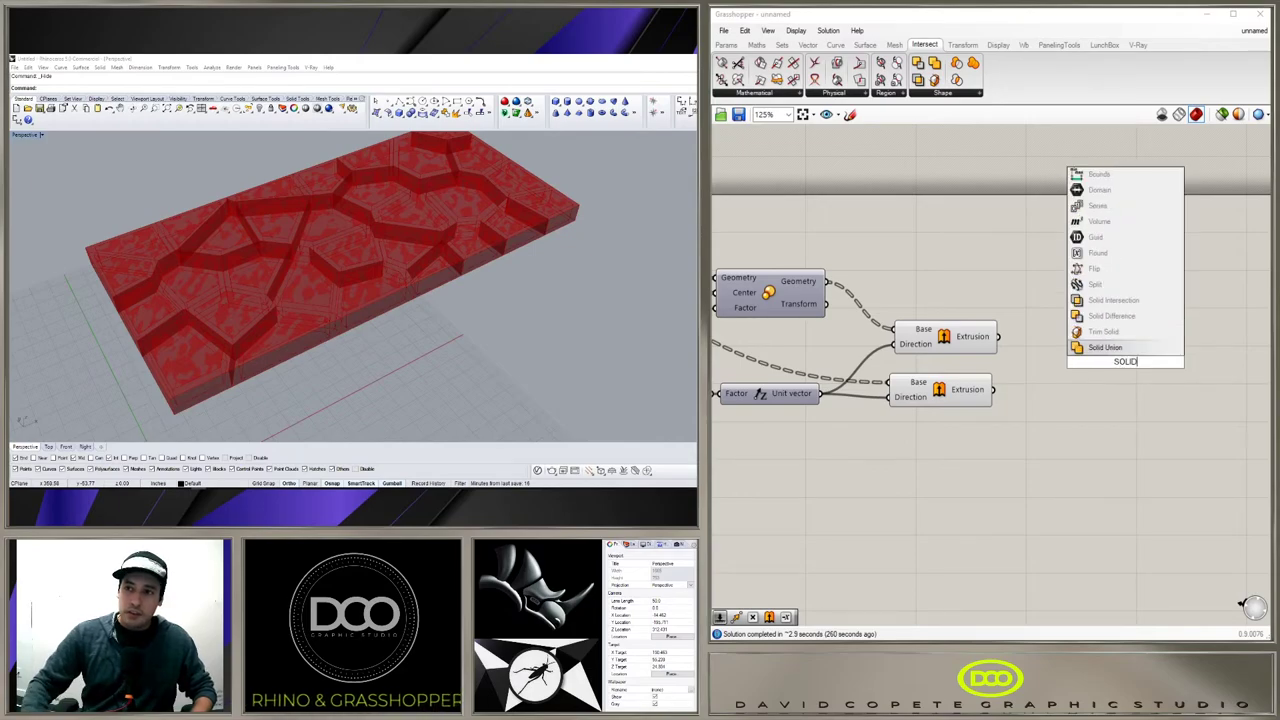
click(1124, 308)
Step: Connect the full-cell extrusion to Breps A and the scaled-cell extrusion to Breps B of Solid Difference
click(945, 340)
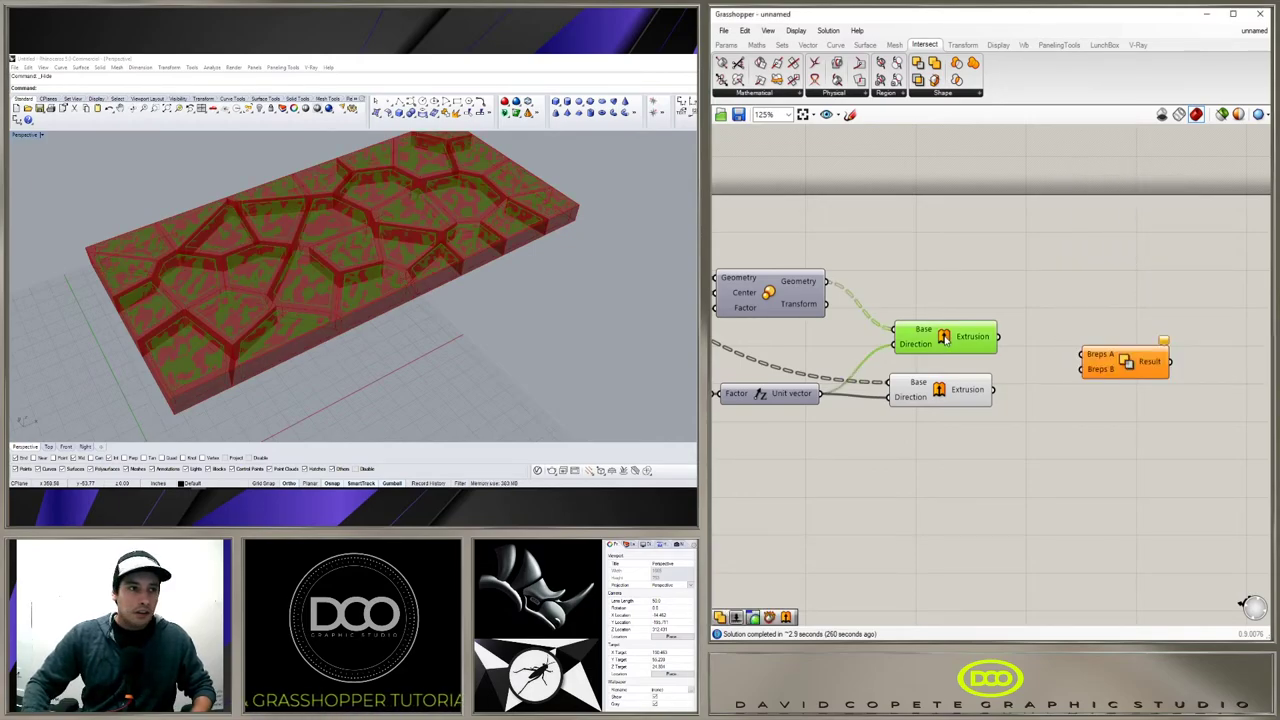
click(975, 399)
drag(995, 391, 1084, 355)
drag(997, 337, 1090, 363)
click(1091, 407)
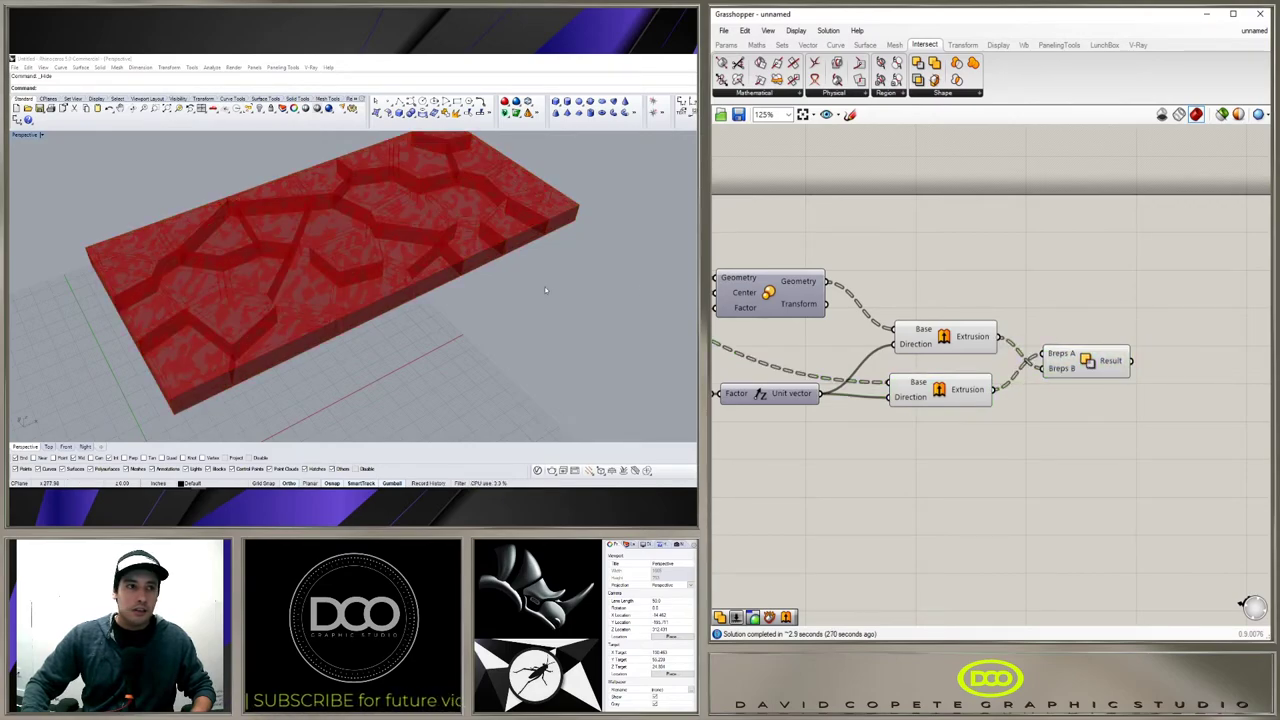
Step: Hide the preview of both Extrude components to leave only the Solid Difference result displayed
drag(953, 441, 927, 299)
middle_click(928, 298)
click(968, 262)
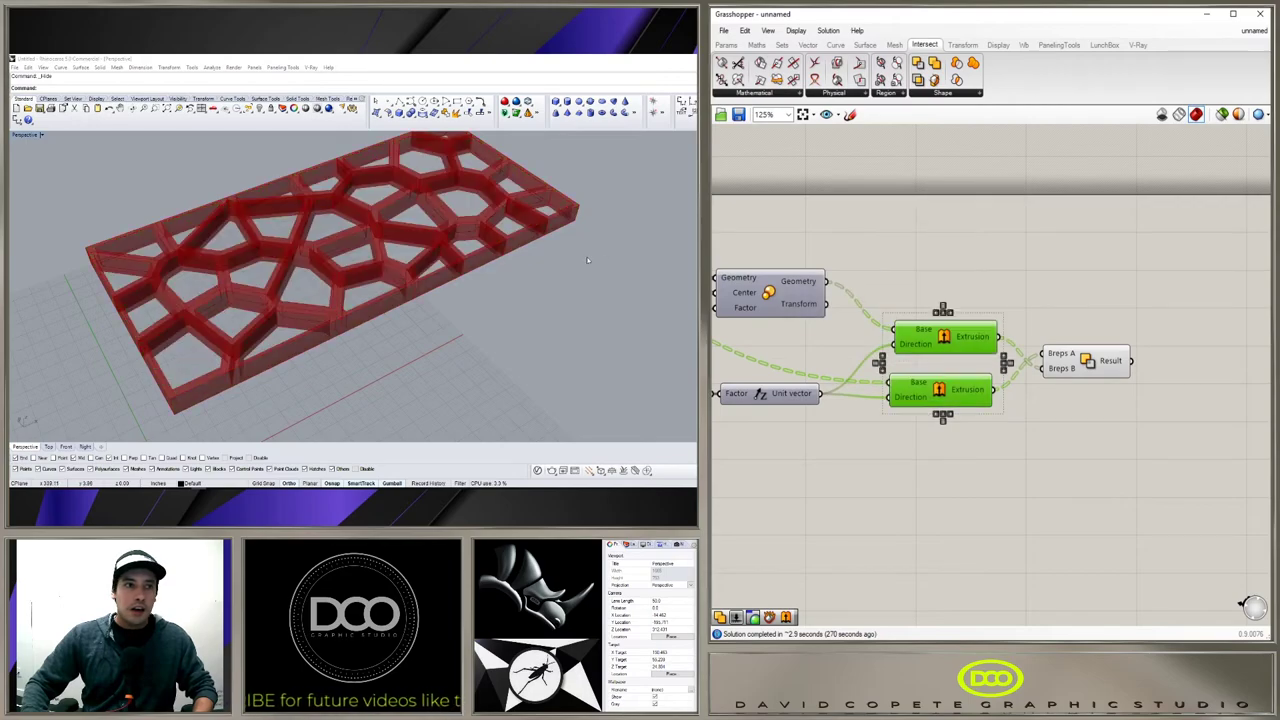
right_drag(490, 276, 312, 338)
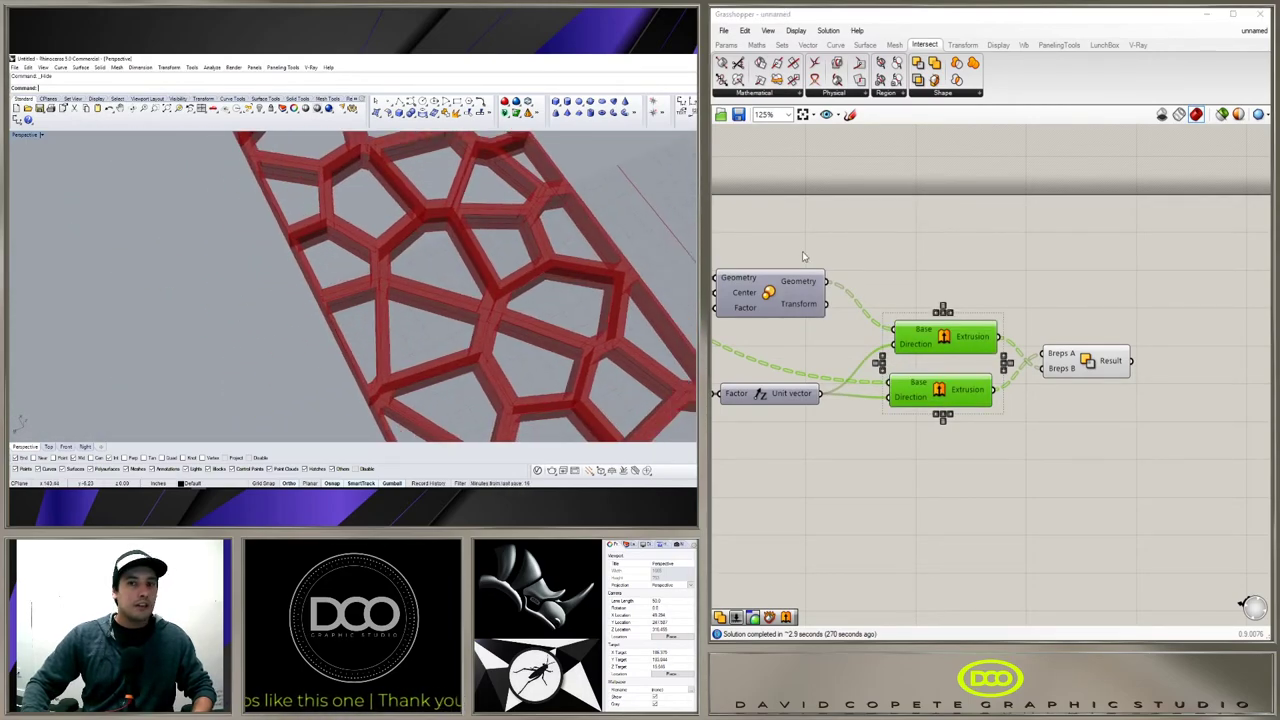
Step: Set the Scale component's factor slider to 0.678
click(982, 268)
right_drag(981, 268, 890, 318)
scroll(890, 318, up, 5)
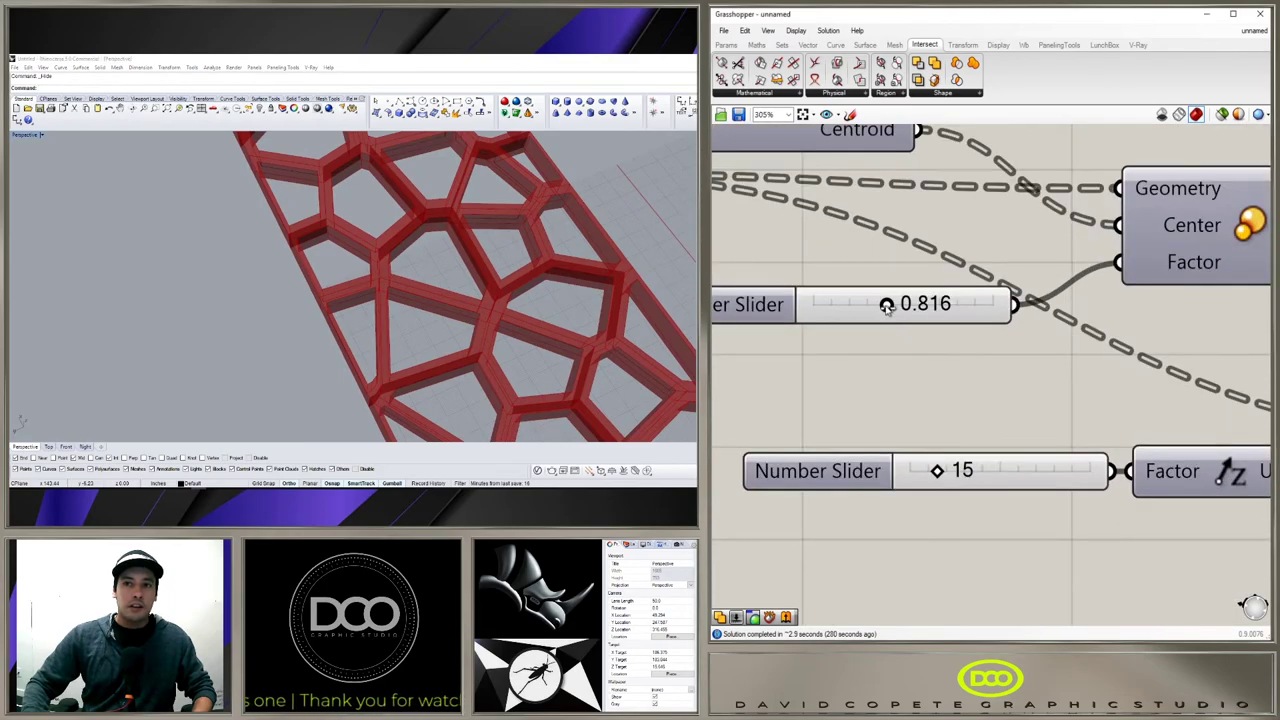
drag(886, 305, 873, 307)
Step: Inspect the perforated Voronoi panel in the perspective view from several angles and distances
scroll(457, 291, down, 7)
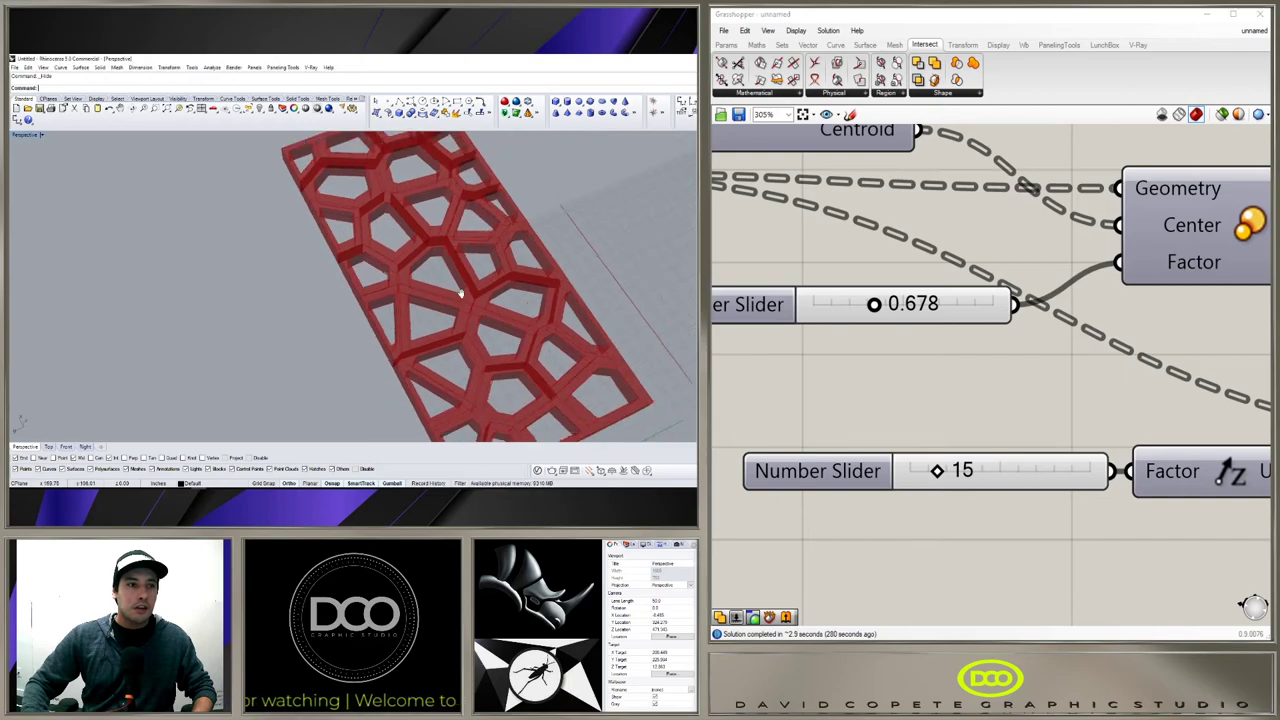
right_drag(332, 240, 440, 262)
scroll(400, 300, up, 4)
right_drag(360, 330, 400, 300)
scroll(400, 350, up, 3)
right_drag(400, 350, 362, 330)
scroll(410, 360, down, 4)
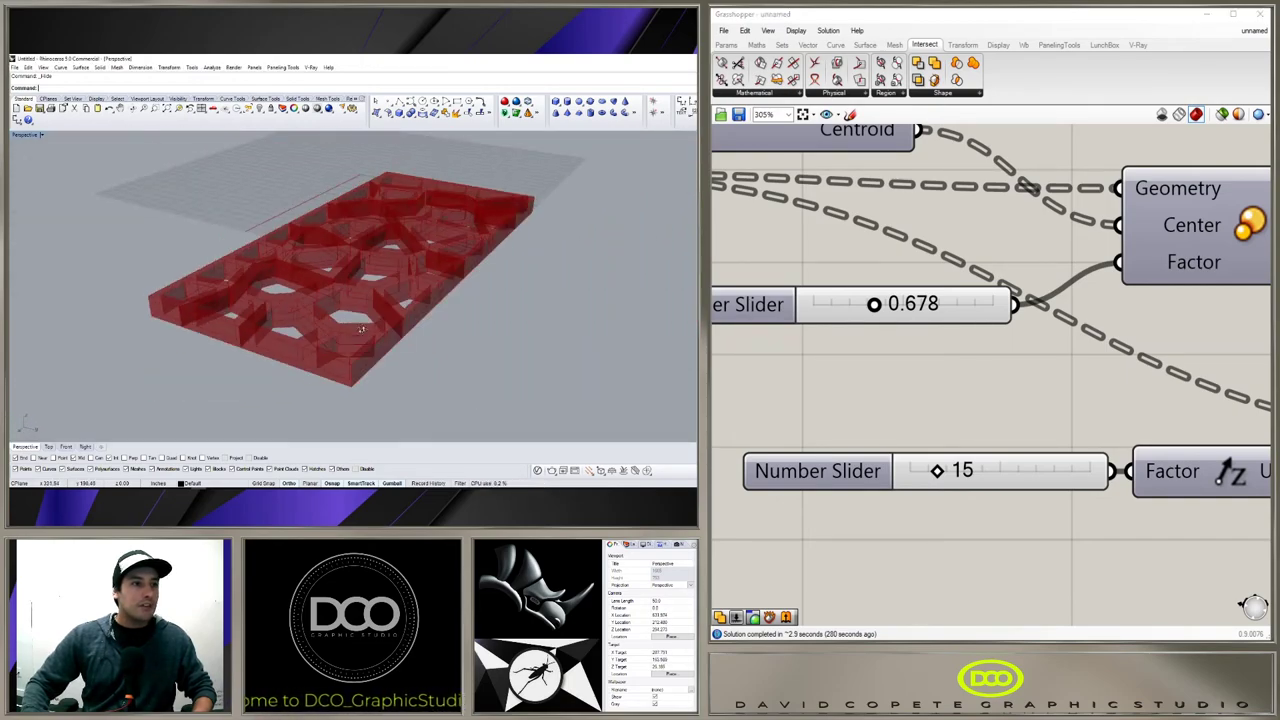
right_drag(483, 355, 308, 304)
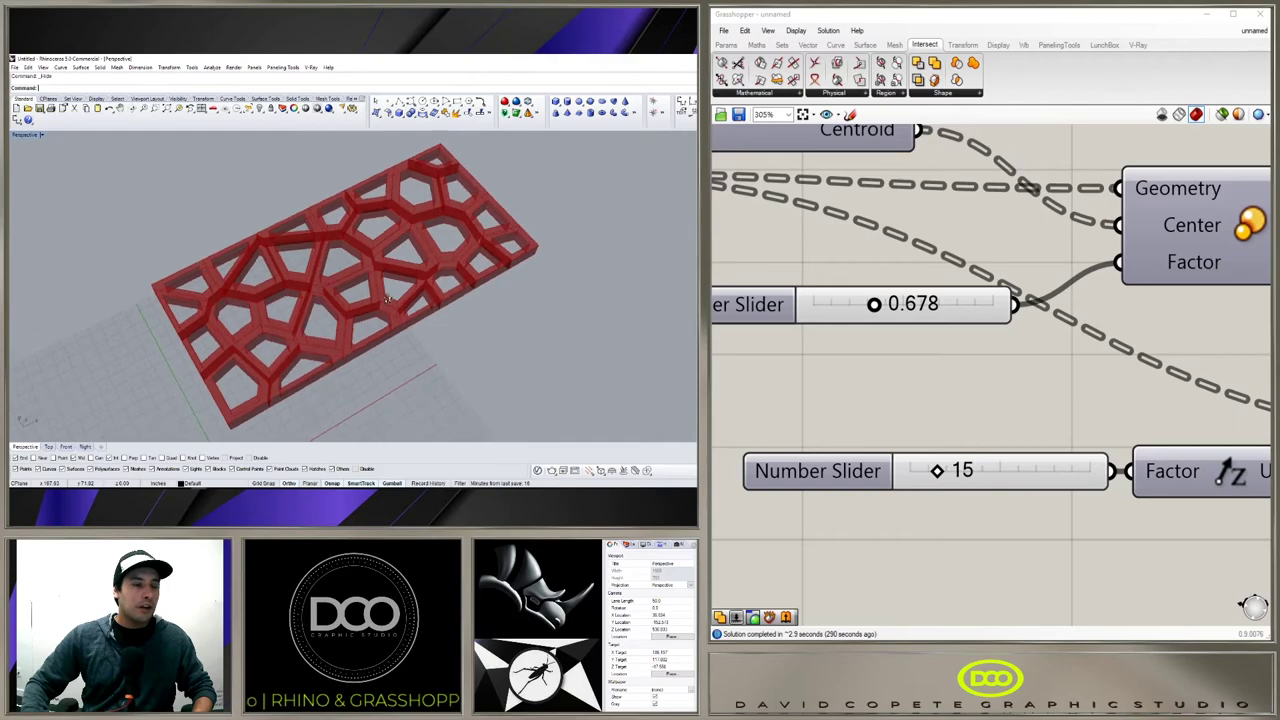
Step: Move the scale-factor slider nearer to the Factor input and check the panel from above
click(941, 382)
scroll(943, 378, down, 5)
scroll(909, 393, up, 2)
drag(912, 362, 927, 348)
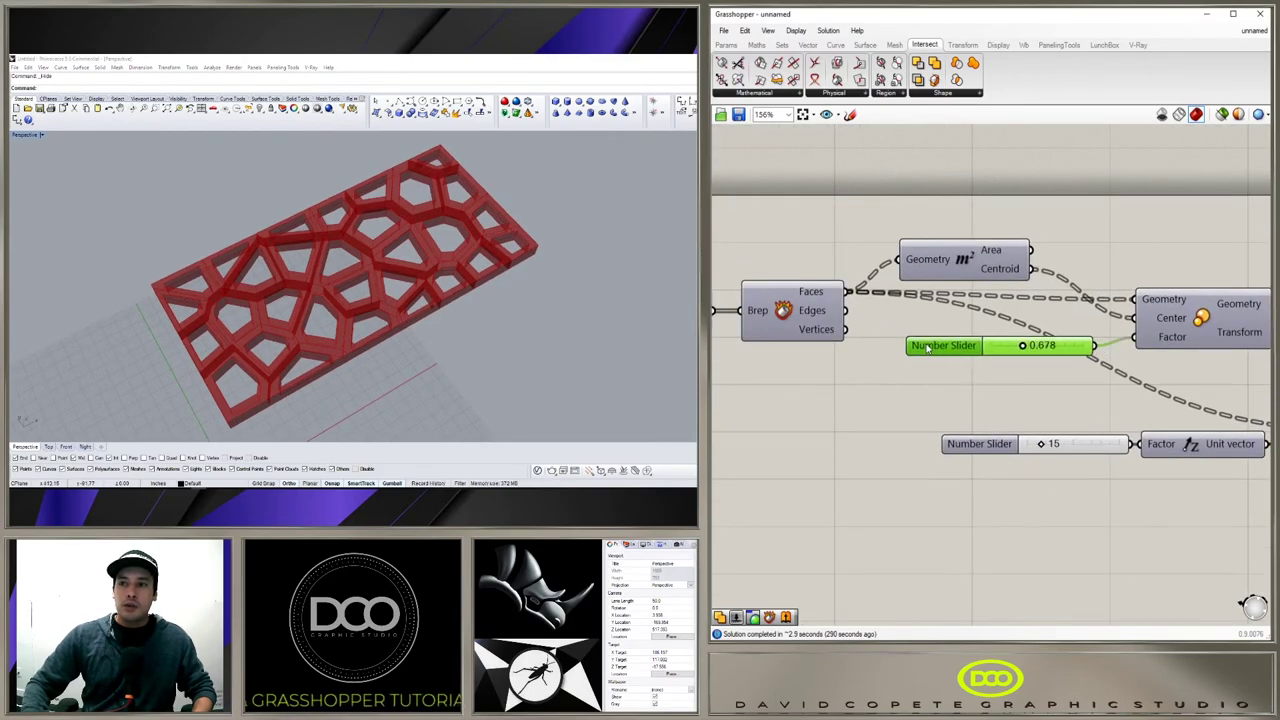
right_drag(188, 262, 268, 296)
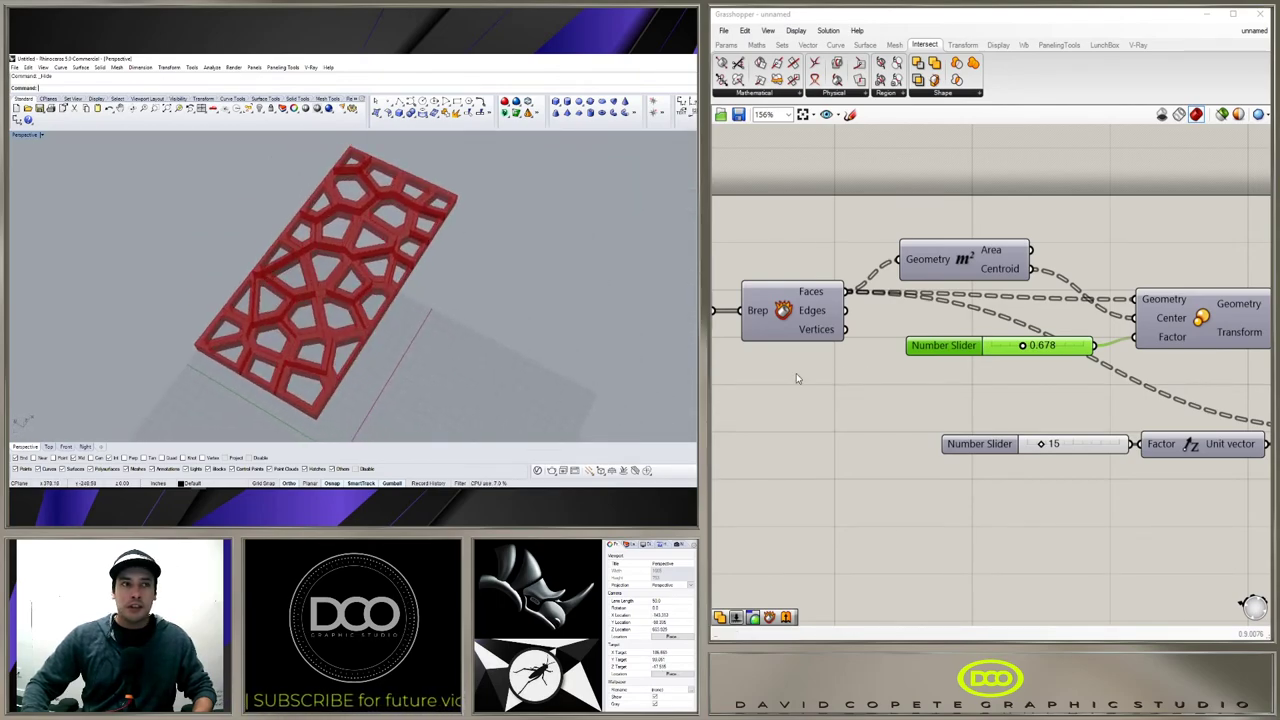
Step: Move the Solid Difference component slightly closer to the two Extrude components
right_drag(1128, 374, 989, 360)
click(1036, 326)
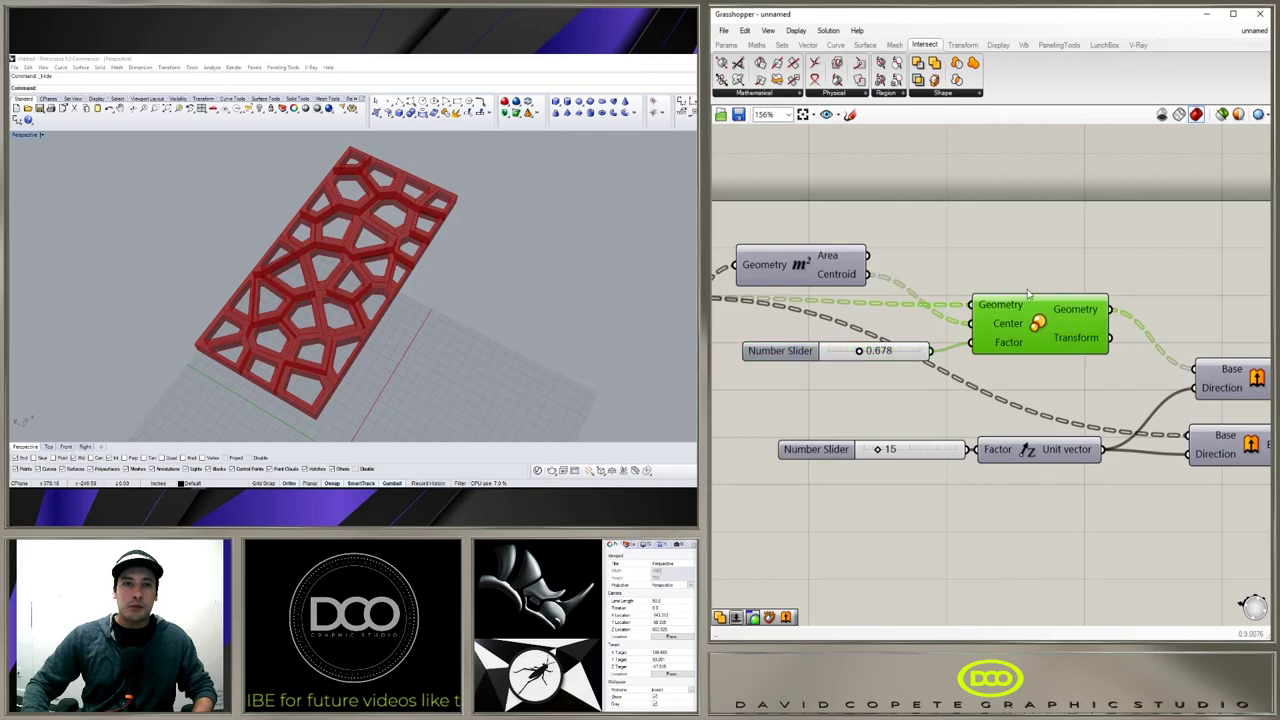
click(1069, 223)
scroll(1070, 300, down, 2)
right_drag(1070, 320, 874, 365)
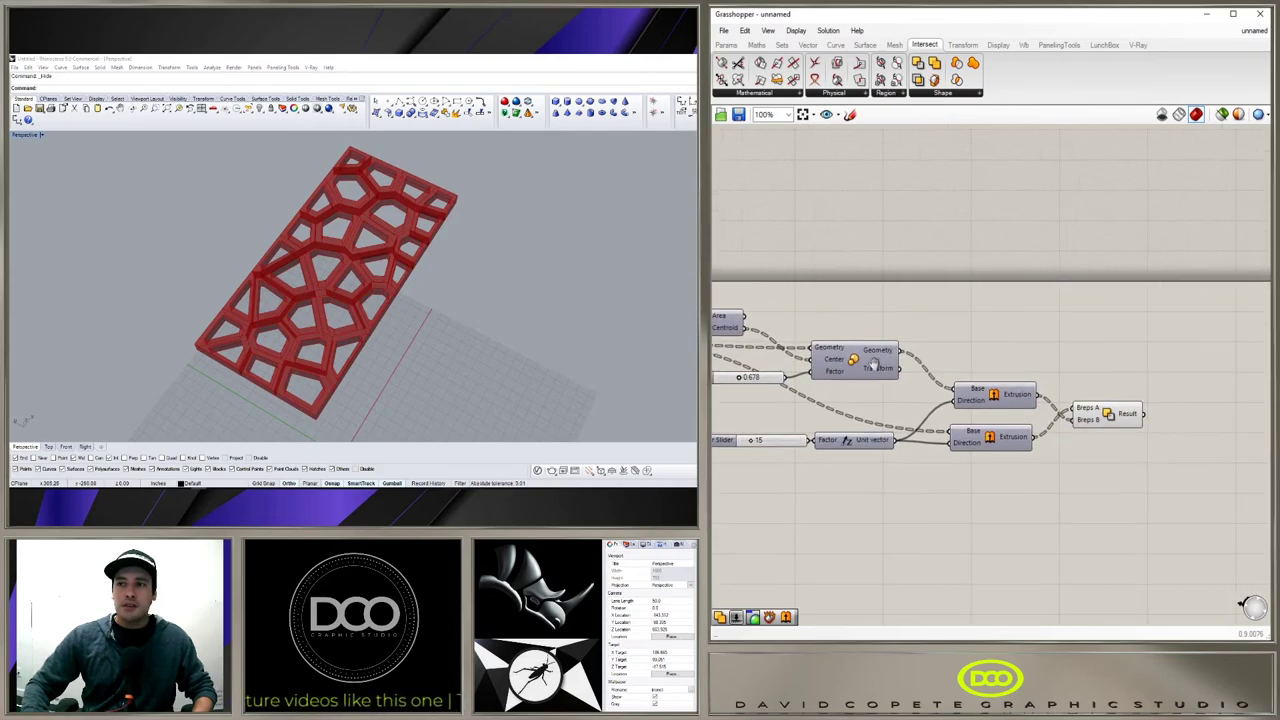
drag(1120, 420, 1115, 425)
click(1108, 465)
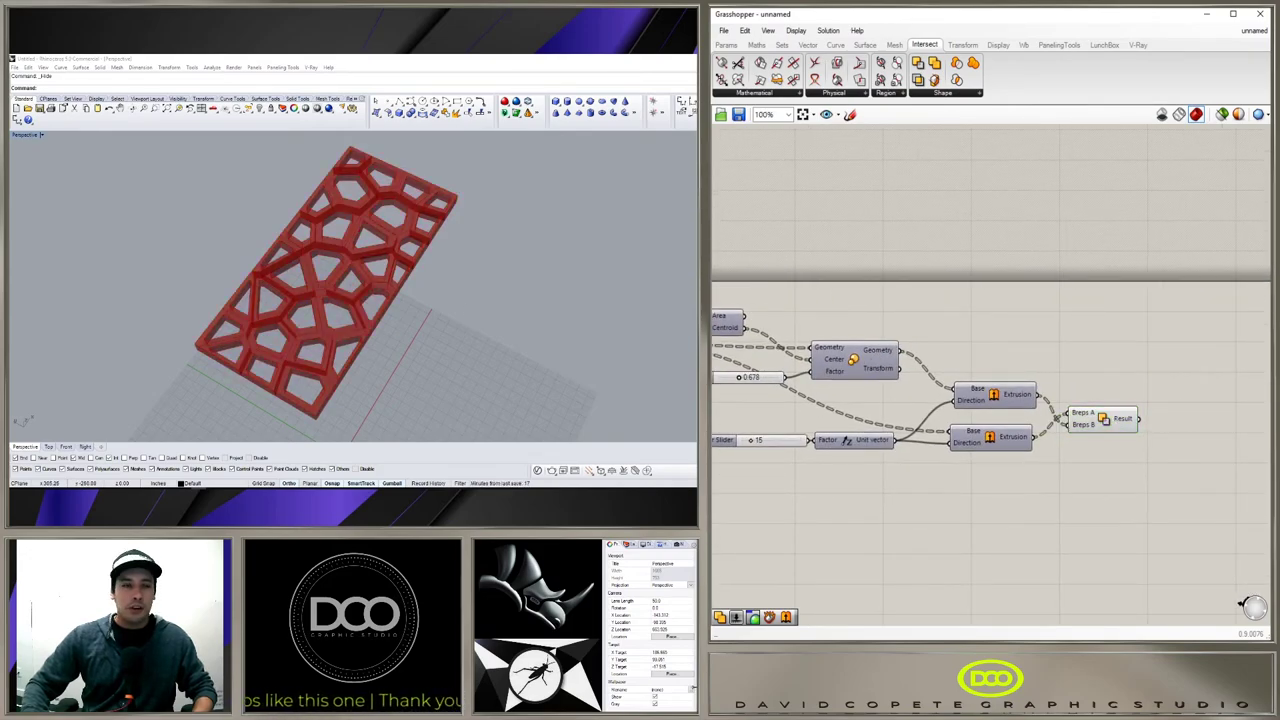
Step: Align the scaled-cell Extrude component directly above the full-cell Extrude component
right_drag(480, 308, 431, 296)
scroll(886, 321, down, 1)
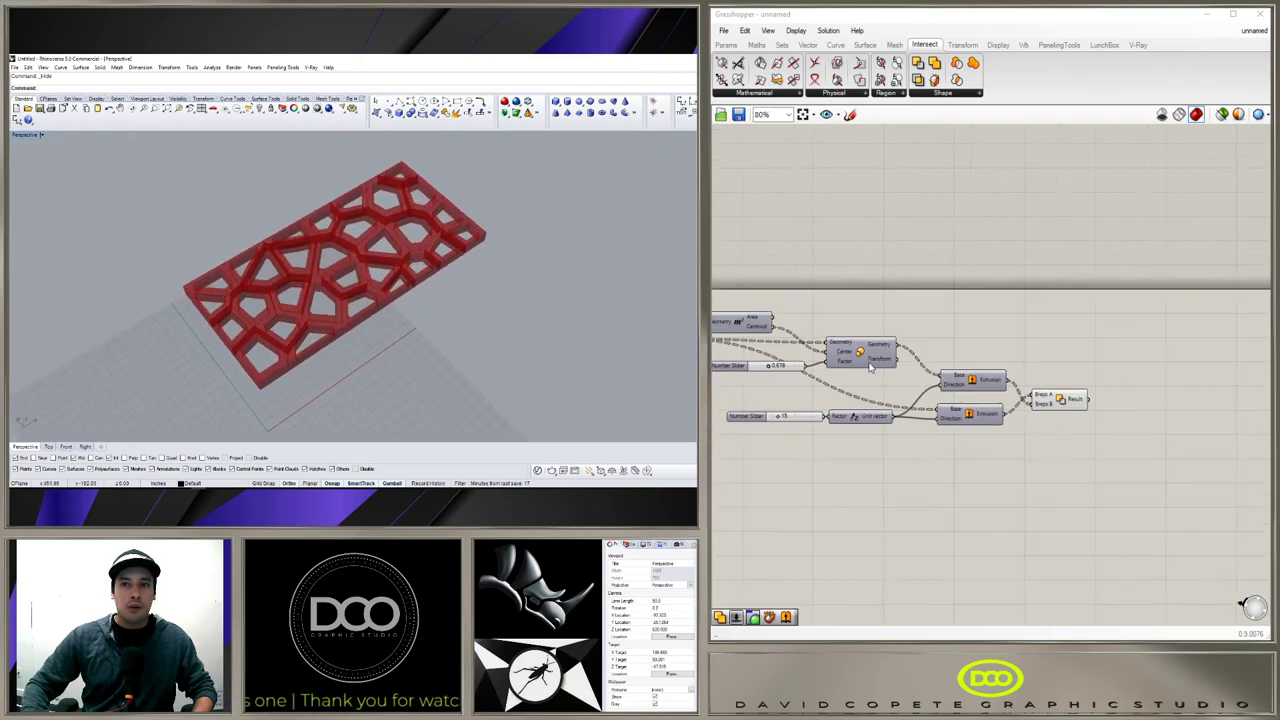
right_drag(870, 367, 1125, 327)
scroll(1156, 336, down, 2)
scroll(1165, 311, up, 3)
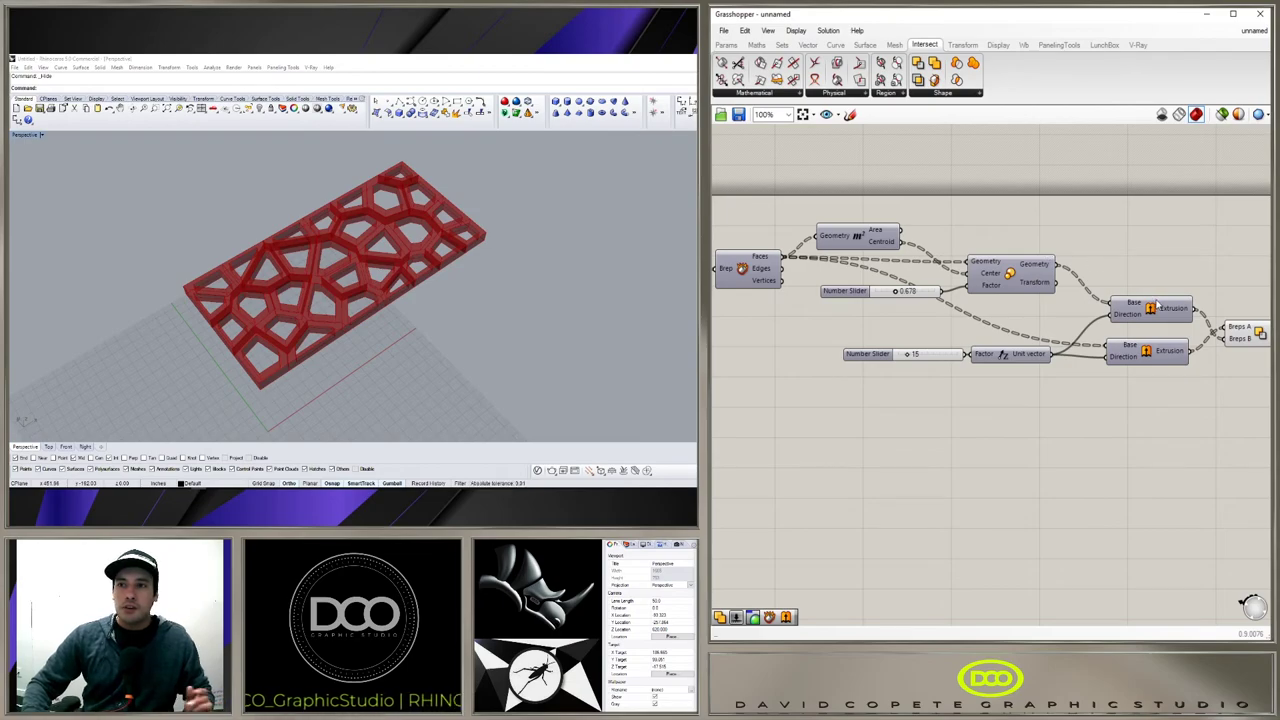
right_drag(1162, 266, 1057, 320)
scroll(1062, 327, up, 1)
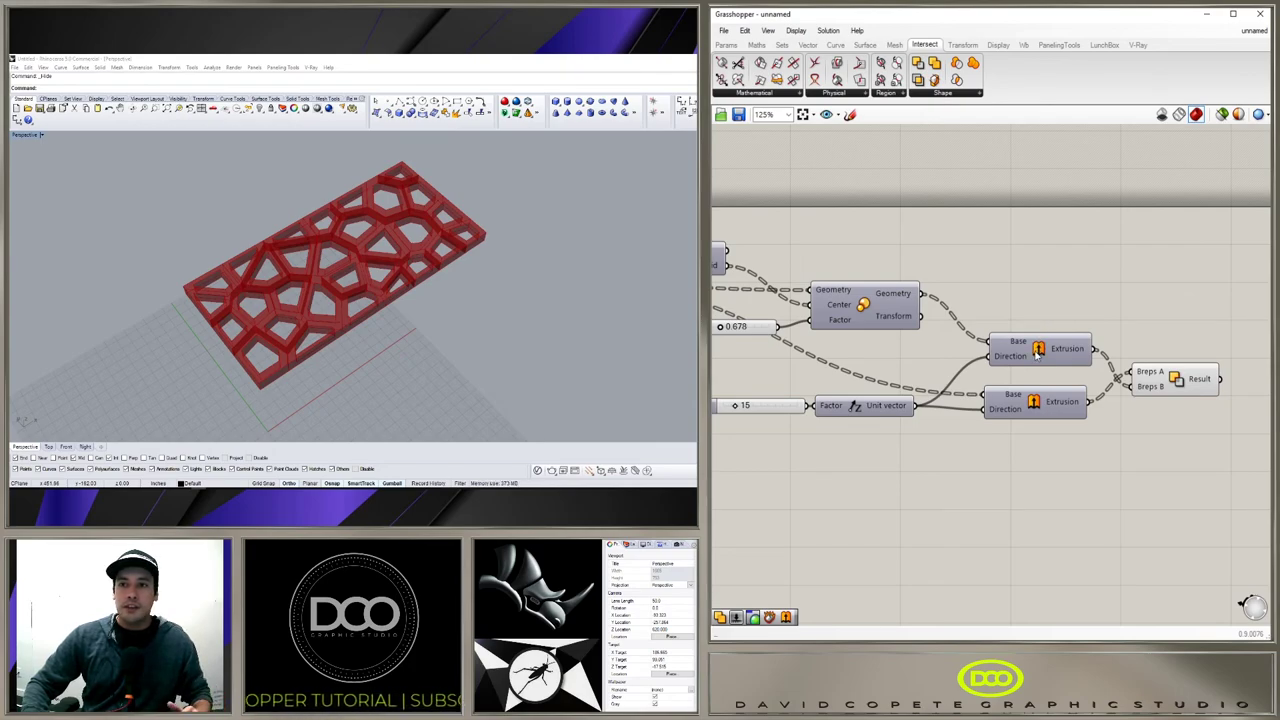
drag(1037, 353, 1032, 357)
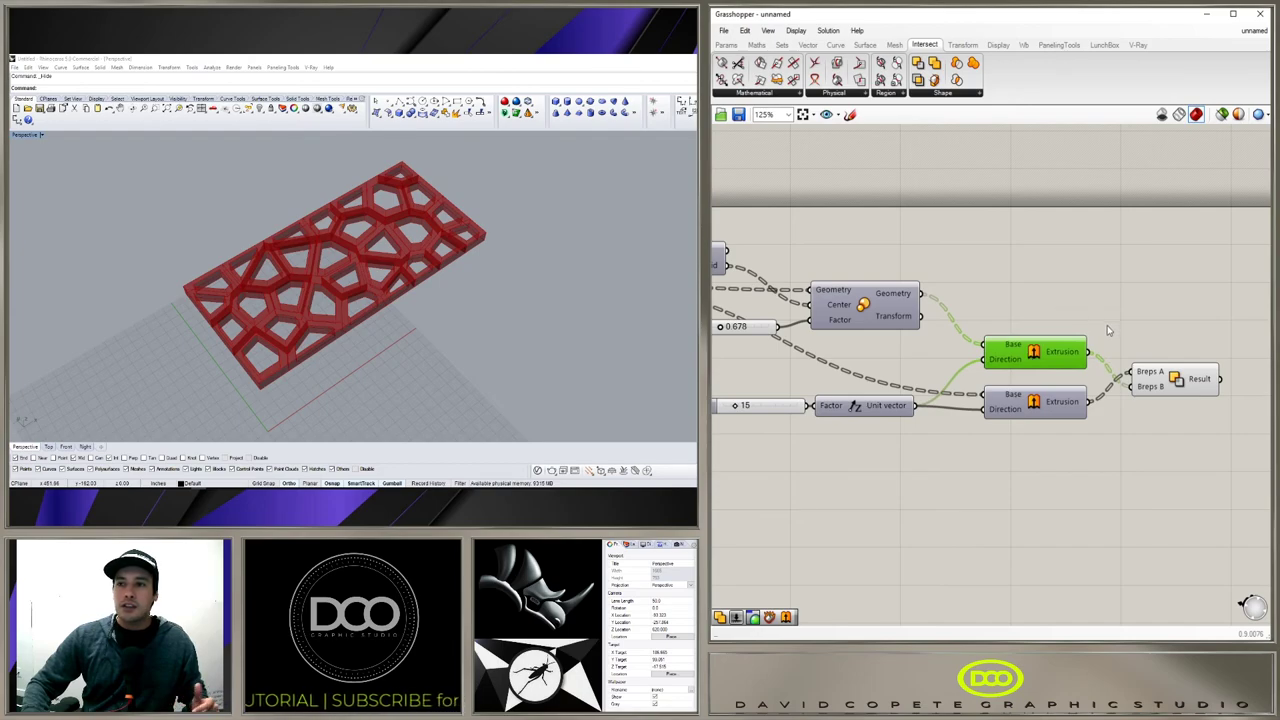